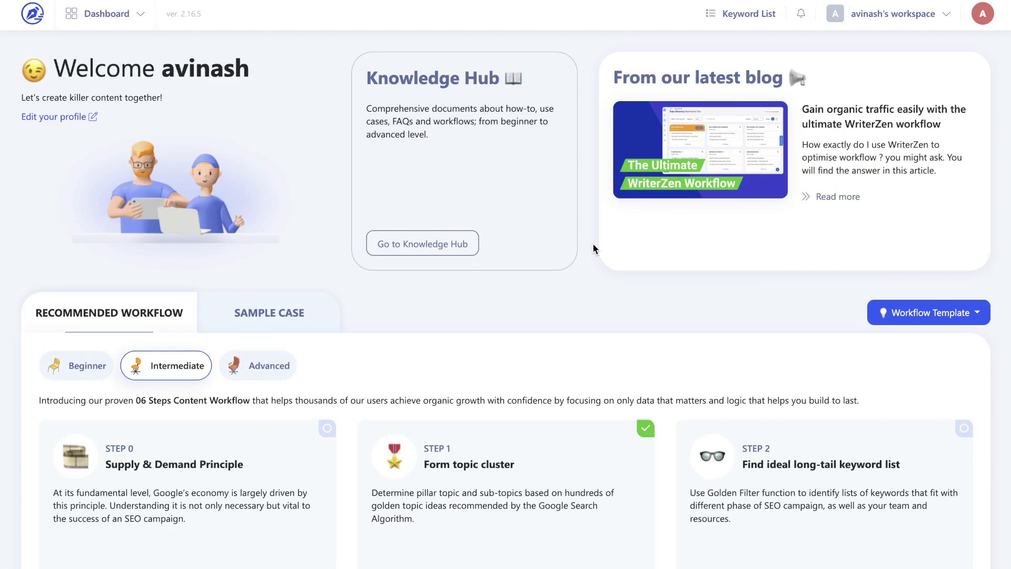
Open the Topic Discovery tool from the dashboard to start discovering a new topic
{"action": "scroll", "coordinate": [594, 249], "scroll_direction": "down", "scroll_amount": 1}
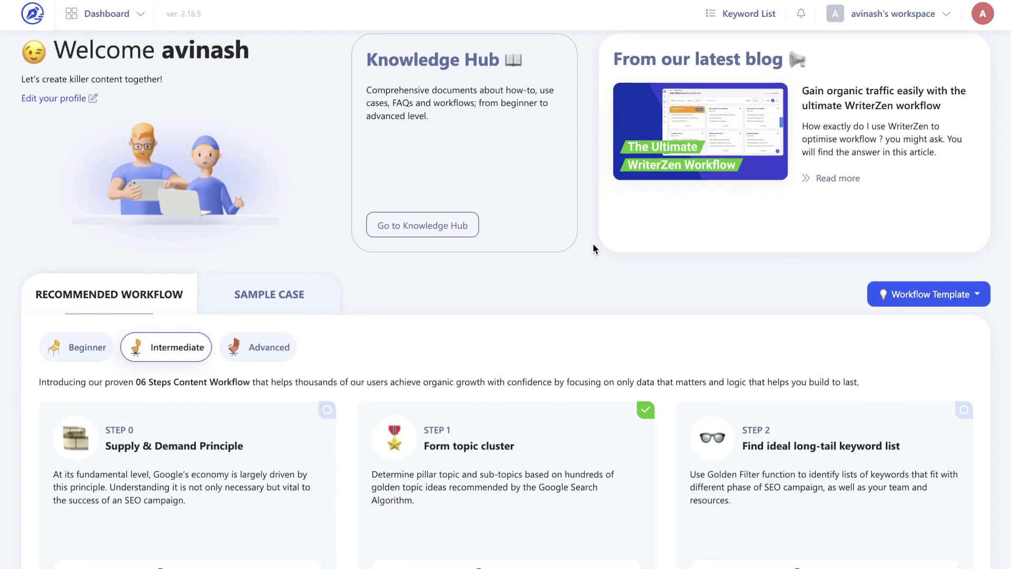
{"action": "scroll", "coordinate": [594, 248], "scroll_direction": "down", "scroll_amount": 3}
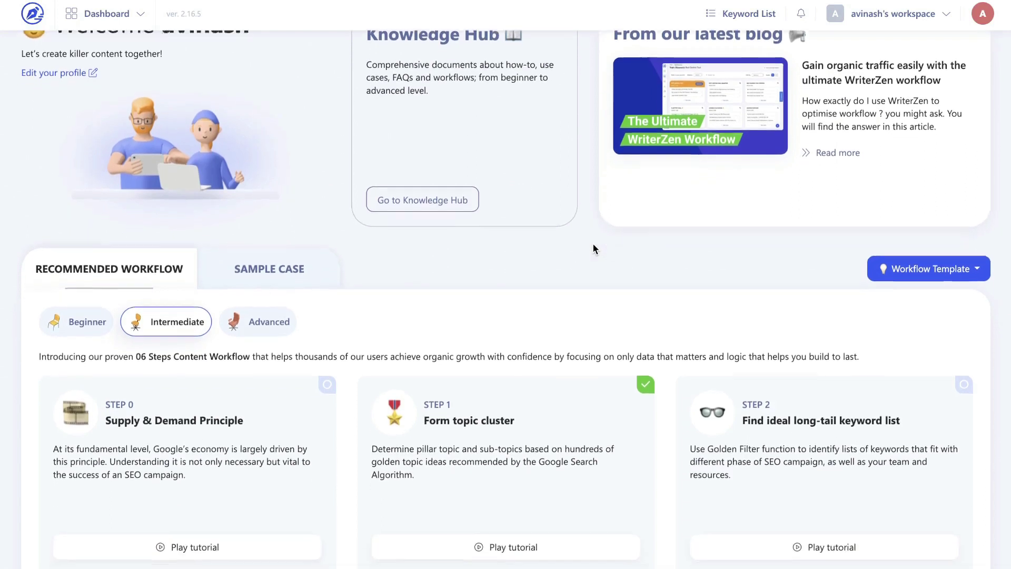
{"action": "scroll", "coordinate": [594, 249], "scroll_direction": "down", "scroll_amount": 4}
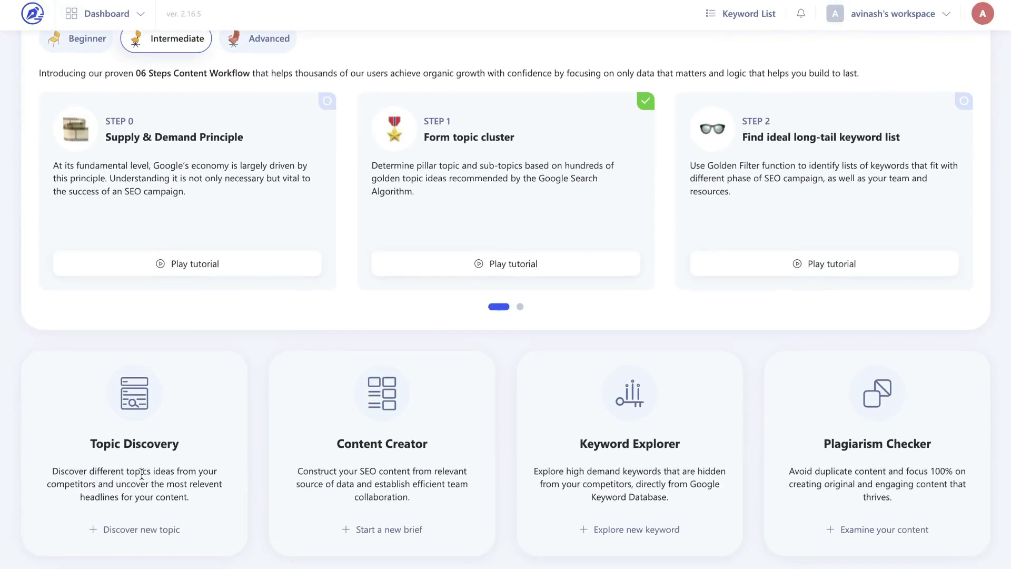
{"action": "left_click", "coordinate": [148, 531]}
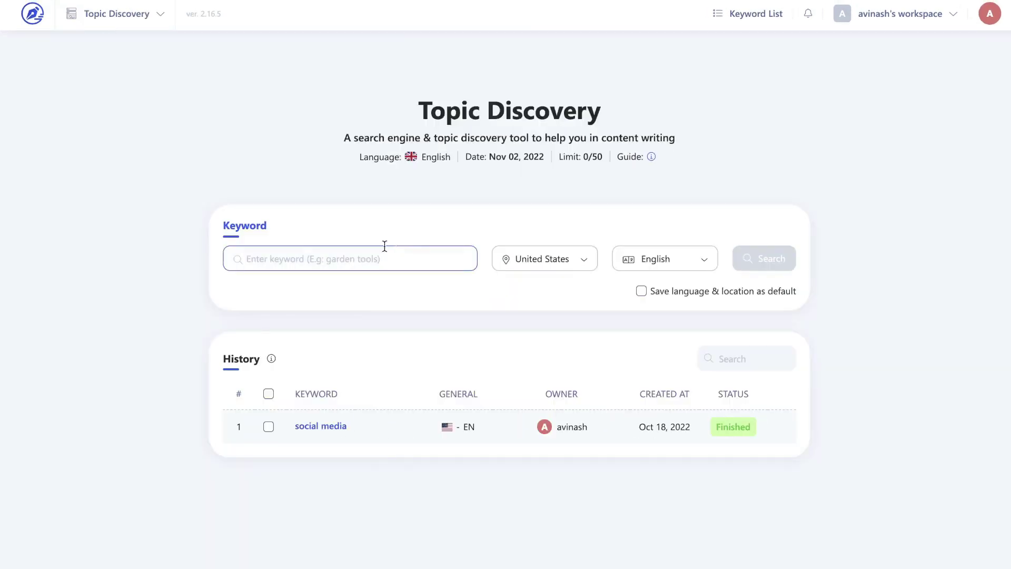
Search Topic Discovery for the keyword "affiliate marketing" with the United States location and English language
{"action": "left_click", "coordinate": [322, 259]}
{"action": "type", "text": "affiliat"}
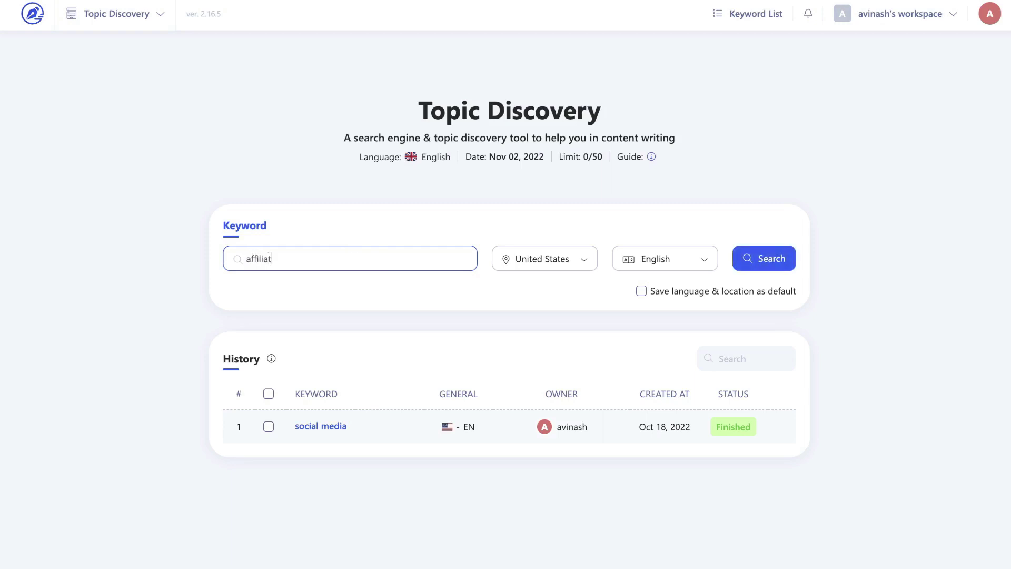
{"action": "type", "text": "e marketing"}
{"action": "left_click", "coordinate": [744, 263]}
Look over the discovered affiliate marketing topic cards, comparing their search volumes and sample headlines
{"action": "scroll", "coordinate": [391, 153], "scroll_direction": "down", "scroll_amount": 1}
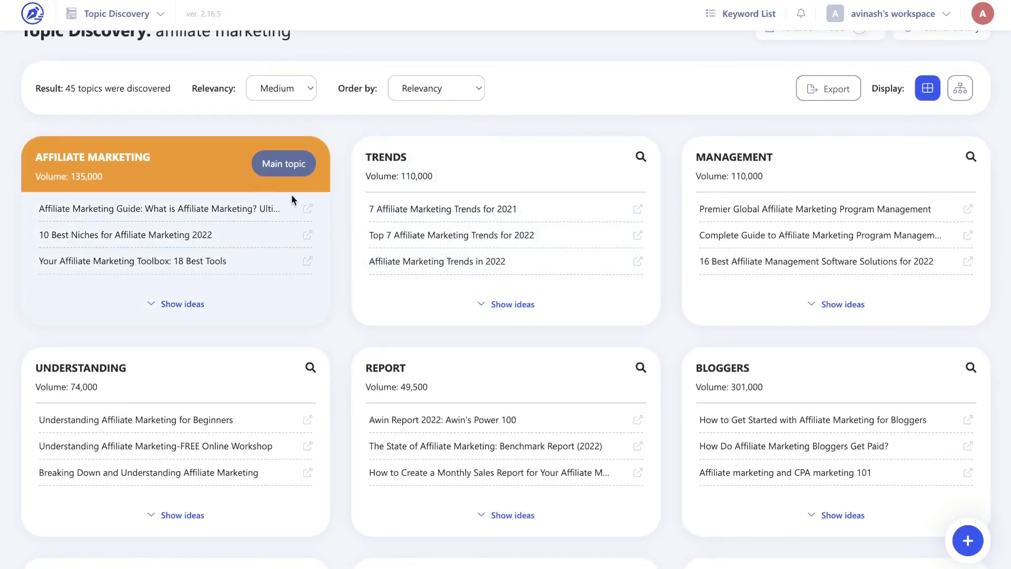
{"action": "scroll", "coordinate": [336, 213], "scroll_direction": "down", "scroll_amount": 1}
{"action": "scroll", "coordinate": [336, 213], "scroll_direction": "down", "scroll_amount": 1}
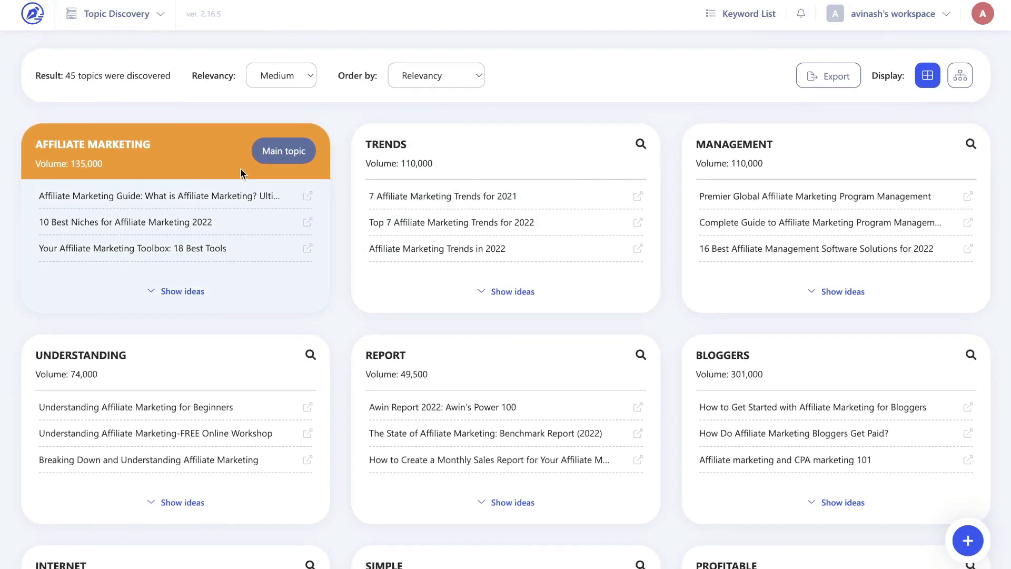
{"action": "scroll", "coordinate": [536, 242], "scroll_direction": "down", "scroll_amount": 1}
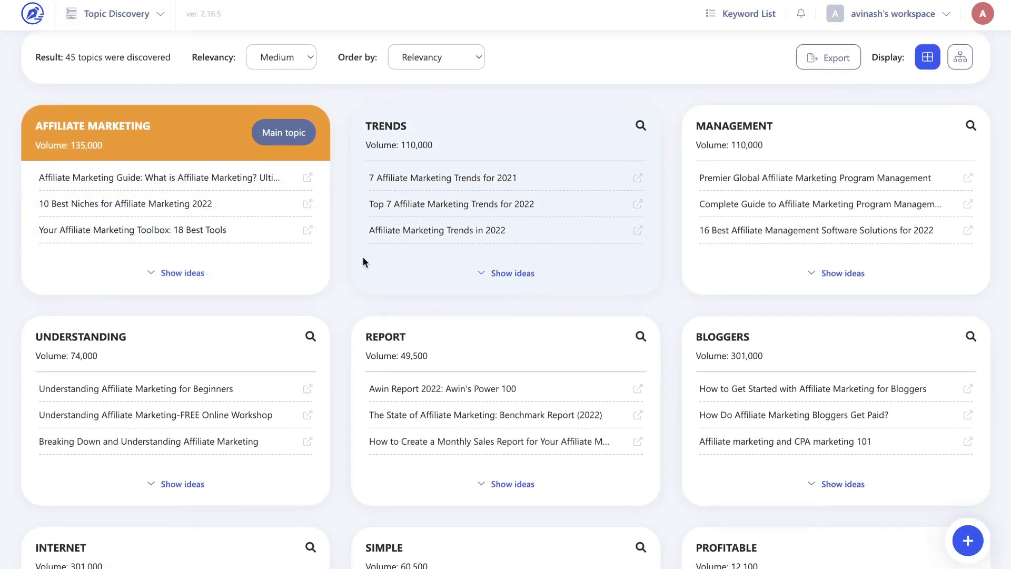
{"action": "scroll", "coordinate": [363, 261], "scroll_direction": "down", "scroll_amount": 1}
{"action": "scroll", "coordinate": [397, 191], "scroll_direction": "down", "scroll_amount": 1}
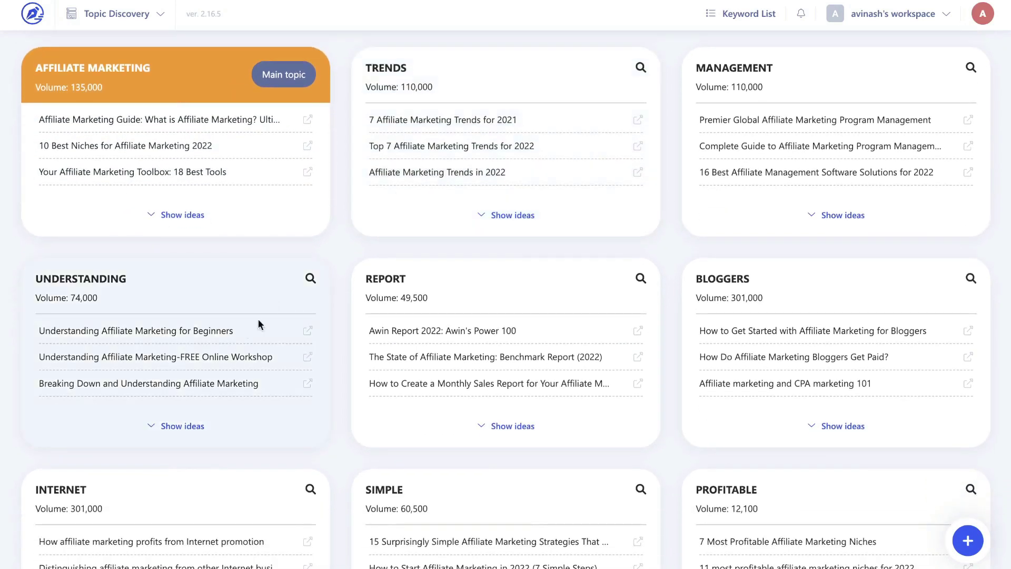
{"action": "scroll", "coordinate": [381, 311], "scroll_direction": "down", "scroll_amount": 1}
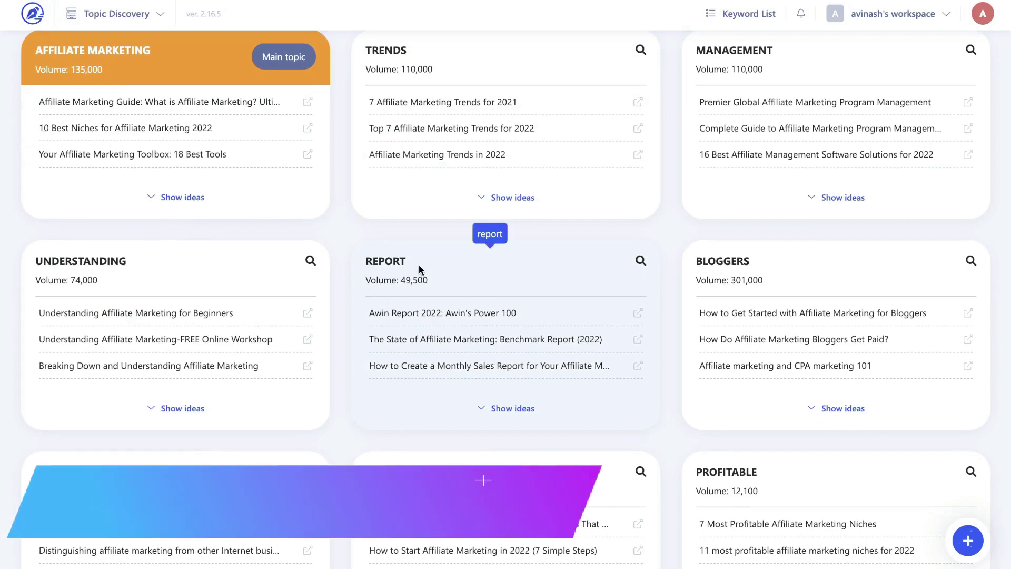
{"action": "scroll", "coordinate": [483, 263], "scroll_direction": "down", "scroll_amount": 1}
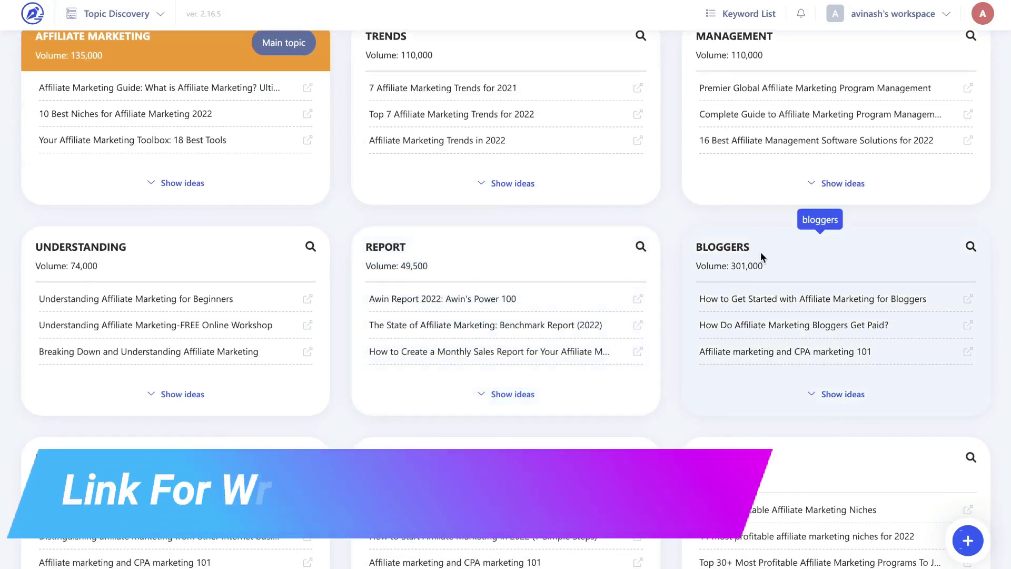
{"action": "scroll", "coordinate": [760, 252], "scroll_direction": "down", "scroll_amount": 3}
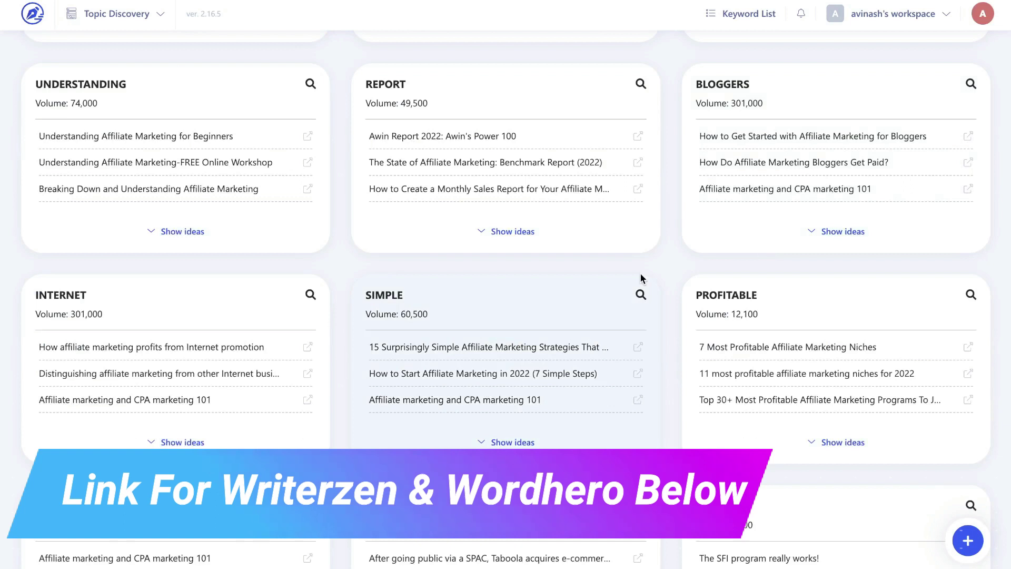
{"action": "scroll", "coordinate": [641, 279], "scroll_direction": "down", "scroll_amount": 1}
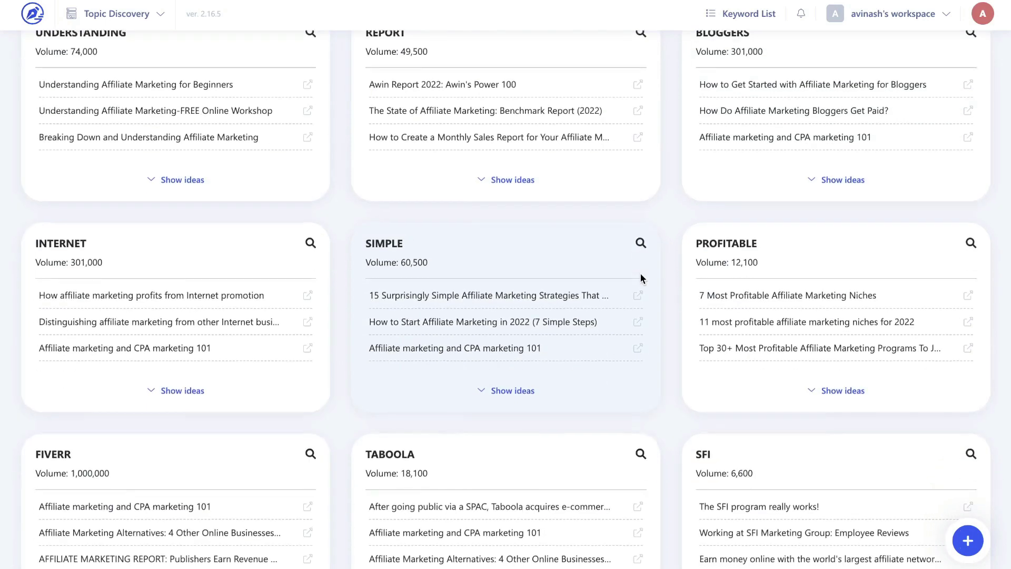
{"action": "scroll", "coordinate": [391, 136], "scroll_direction": "up", "scroll_amount": 2}
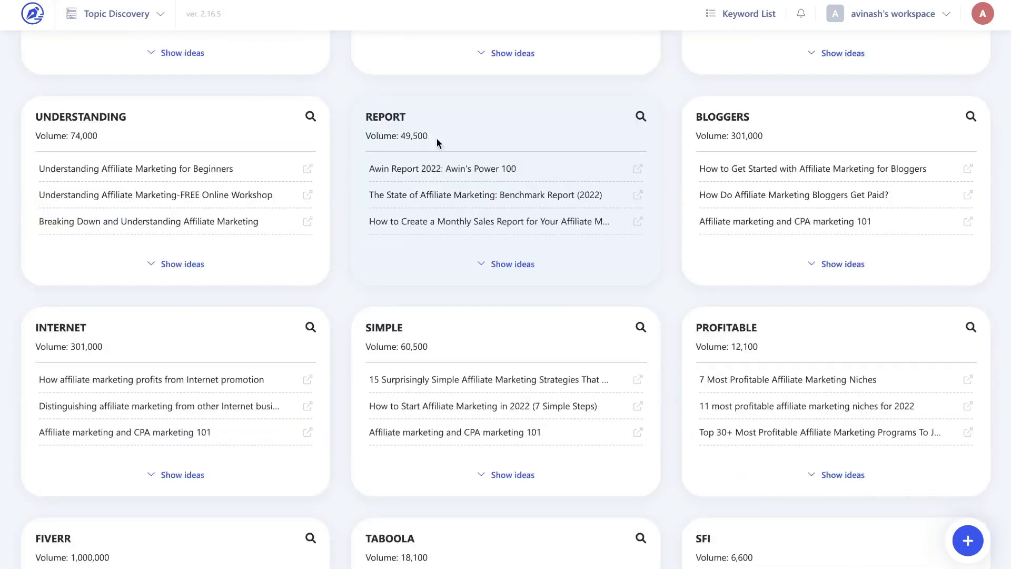
{"action": "scroll", "coordinate": [436, 137], "scroll_direction": "down", "scroll_amount": 1}
{"action": "scroll", "coordinate": [454, 205], "scroll_direction": "down", "scroll_amount": 1}
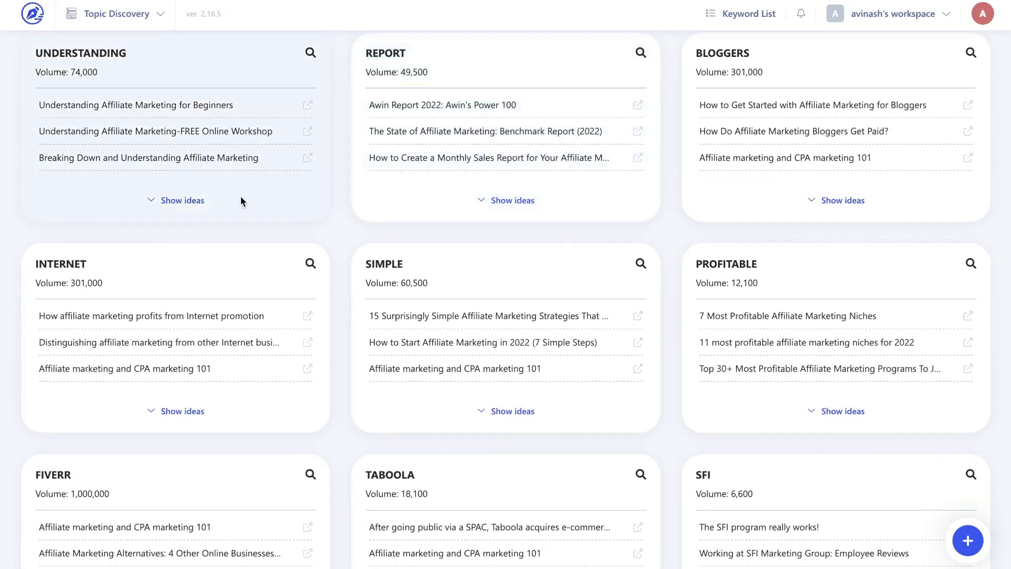
Show the ideas for the Understanding topic and review its suggested headlines and Google Suggest insights
{"action": "left_click", "coordinate": [203, 206]}
{"action": "scroll", "coordinate": [233, 308], "scroll_direction": "down", "scroll_amount": 2}
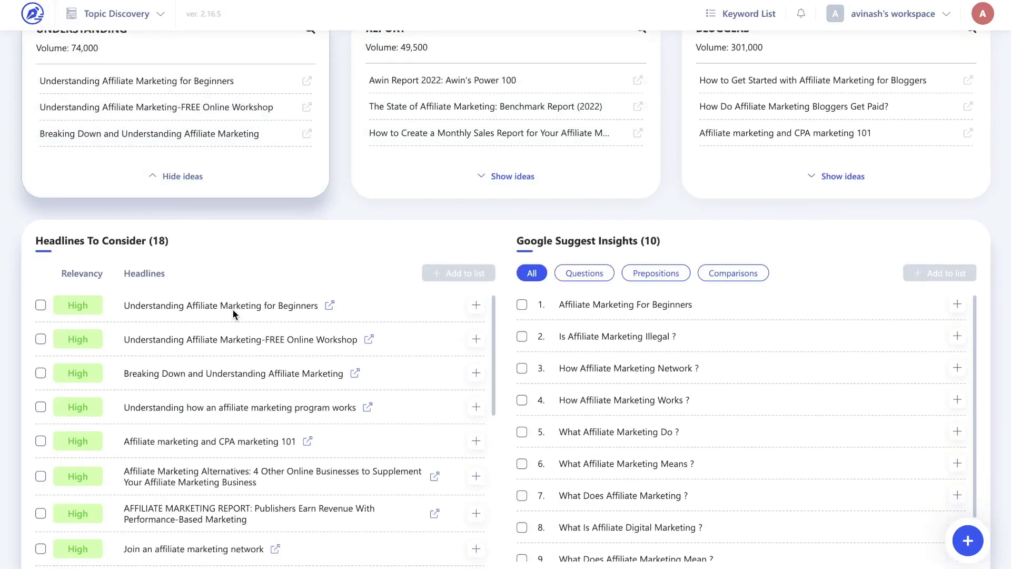
{"action": "scroll", "coordinate": [233, 309], "scroll_direction": "up", "scroll_amount": 1}
{"action": "scroll", "coordinate": [249, 252], "scroll_direction": "down", "scroll_amount": 1}
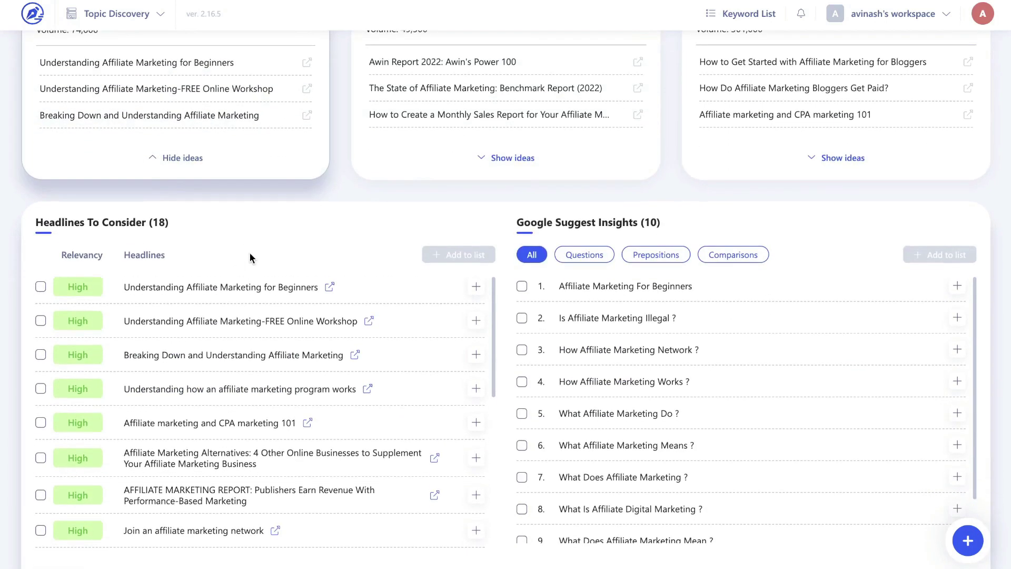
{"action": "scroll", "coordinate": [250, 255], "scroll_direction": "down", "scroll_amount": 1}
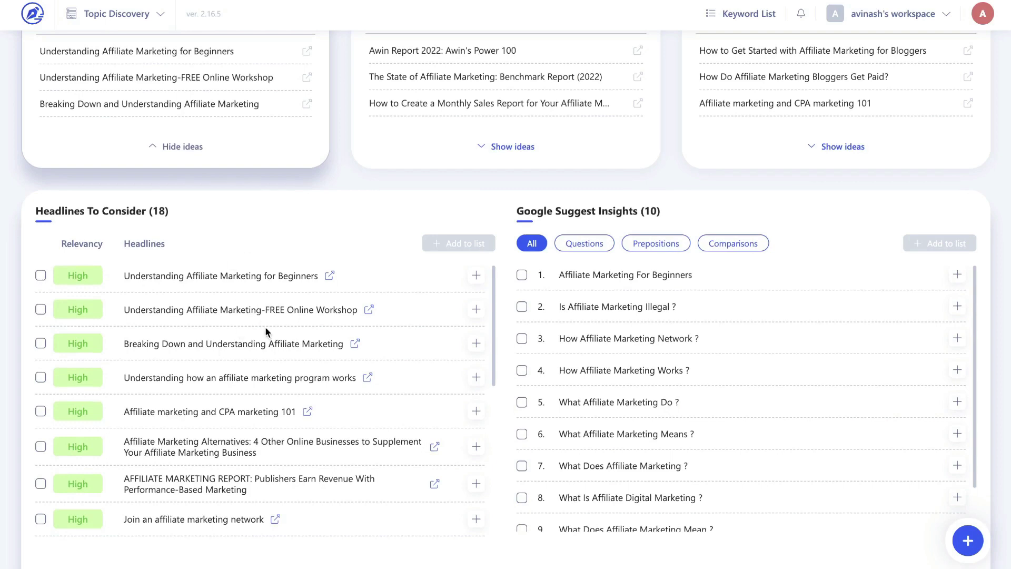
{"action": "scroll", "coordinate": [265, 332], "scroll_direction": "up", "scroll_amount": 5}
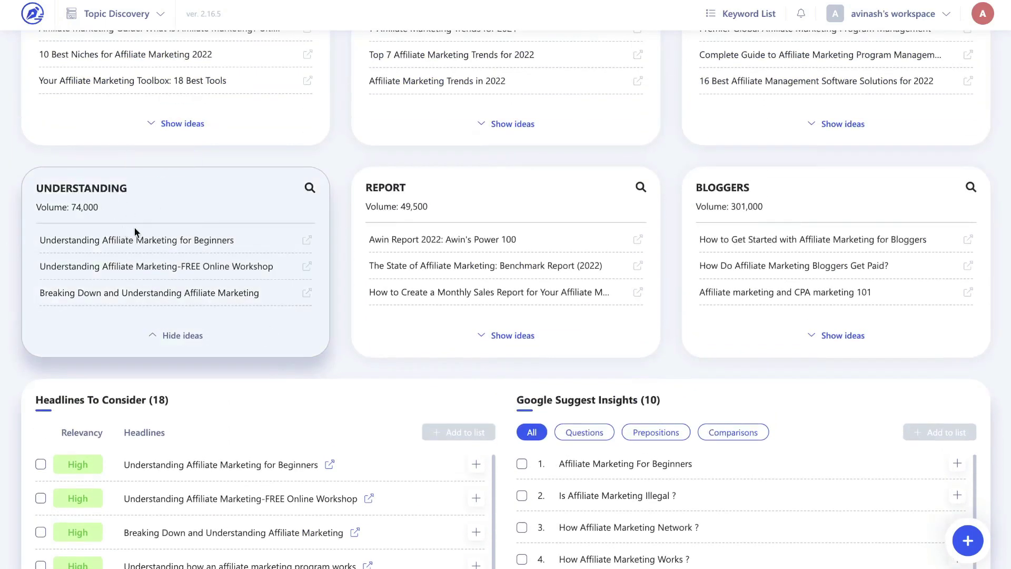
Show the ideas for the Bloggers topic, read through its suggested headlines, and collapse the ideas again
{"action": "left_click", "coordinate": [742, 205]}
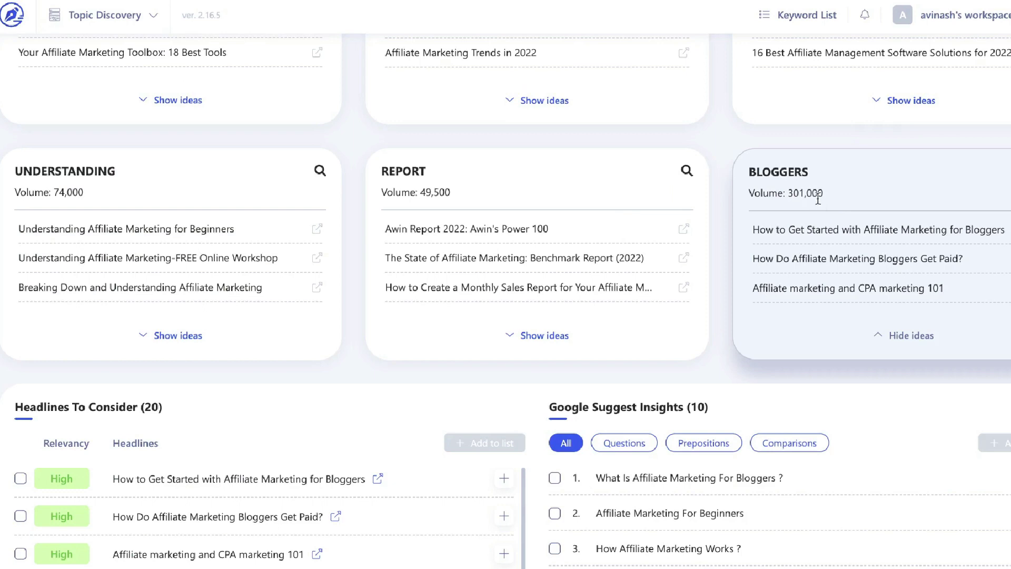
{"action": "scroll", "coordinate": [818, 199], "scroll_direction": "down", "scroll_amount": 2}
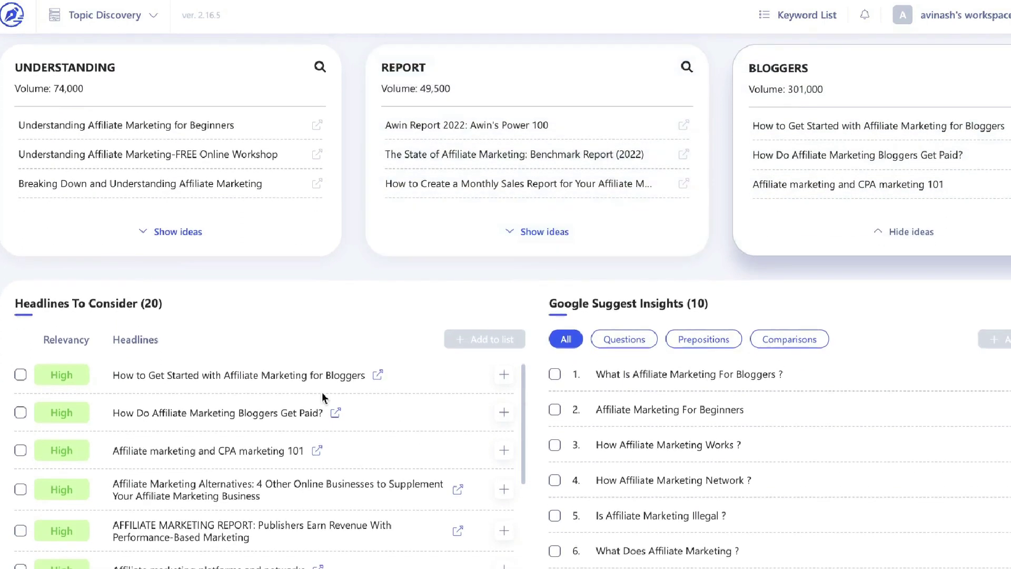
{"action": "scroll", "coordinate": [322, 395], "scroll_direction": "down", "scroll_amount": 1}
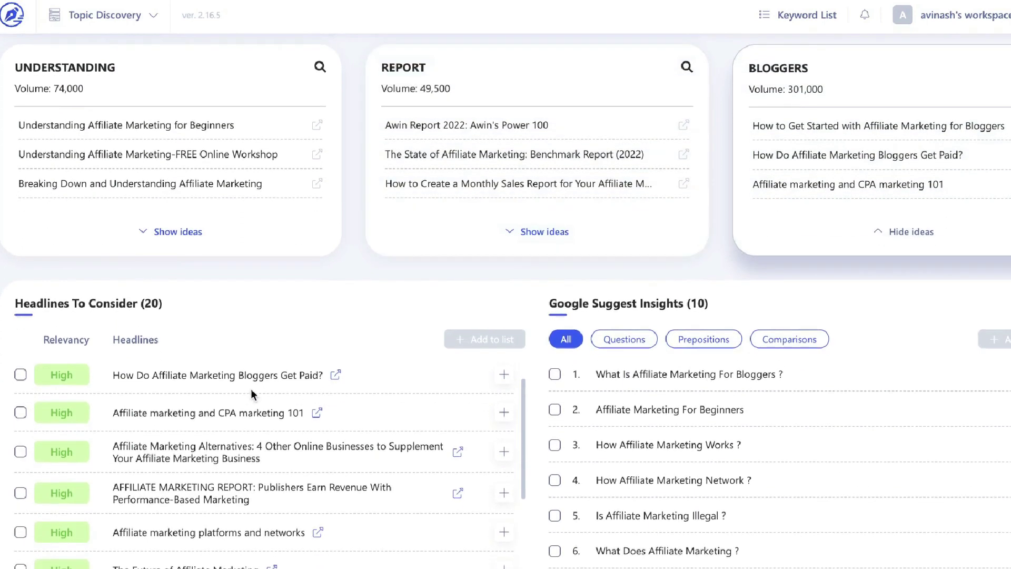
{"action": "scroll", "coordinate": [272, 392], "scroll_direction": "down", "scroll_amount": 1}
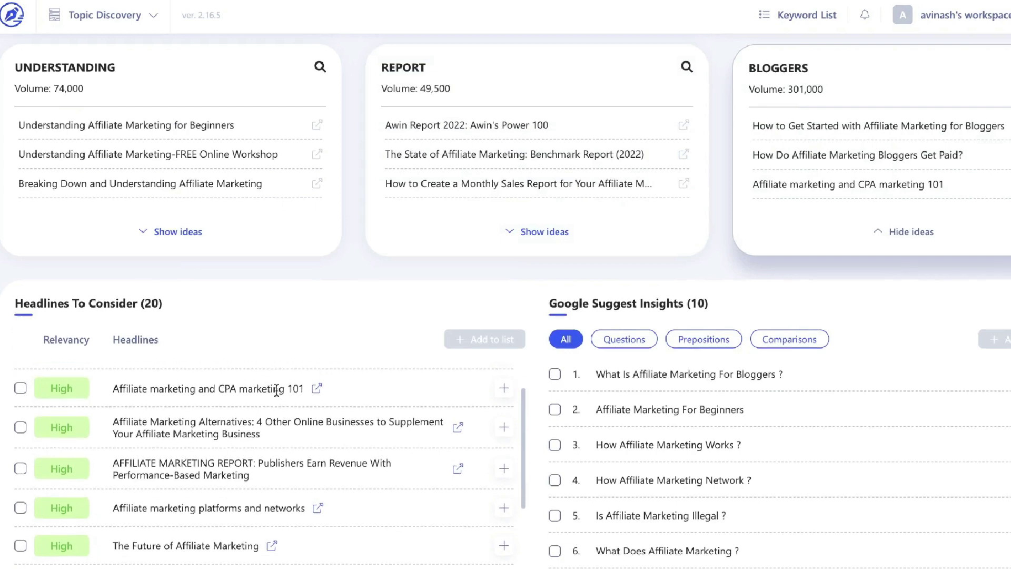
{"action": "scroll", "coordinate": [264, 406], "scroll_direction": "down", "scroll_amount": 2}
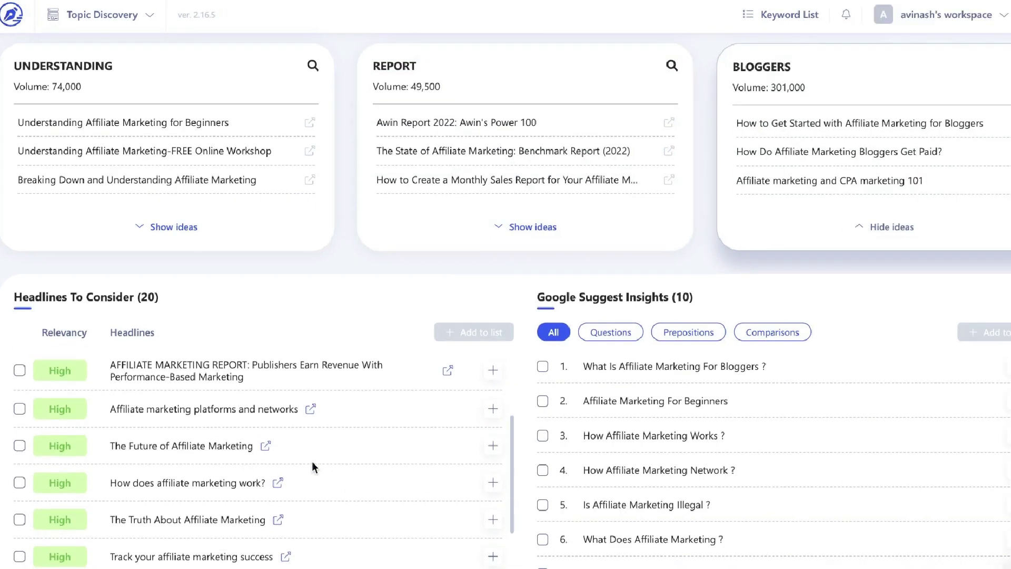
{"action": "scroll", "coordinate": [312, 461], "scroll_direction": "down", "scroll_amount": 1}
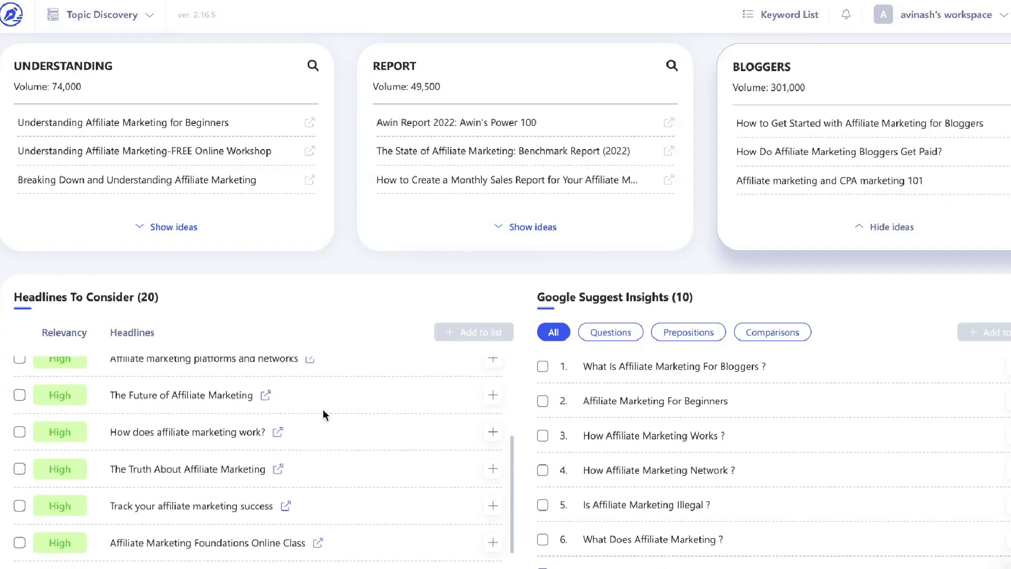
{"action": "left_click", "coordinate": [876, 226]}
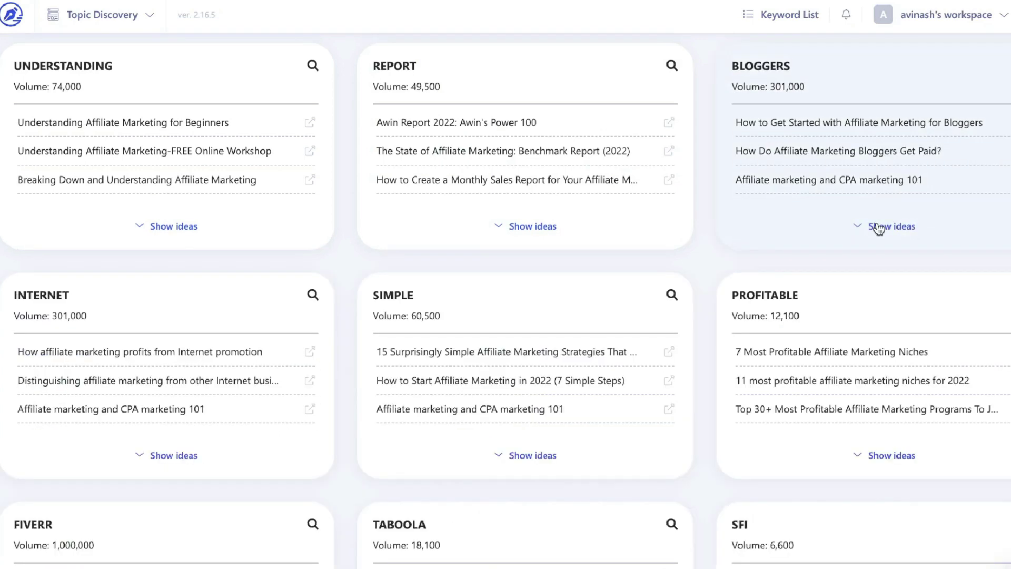
{"action": "left_click", "coordinate": [863, 226]}
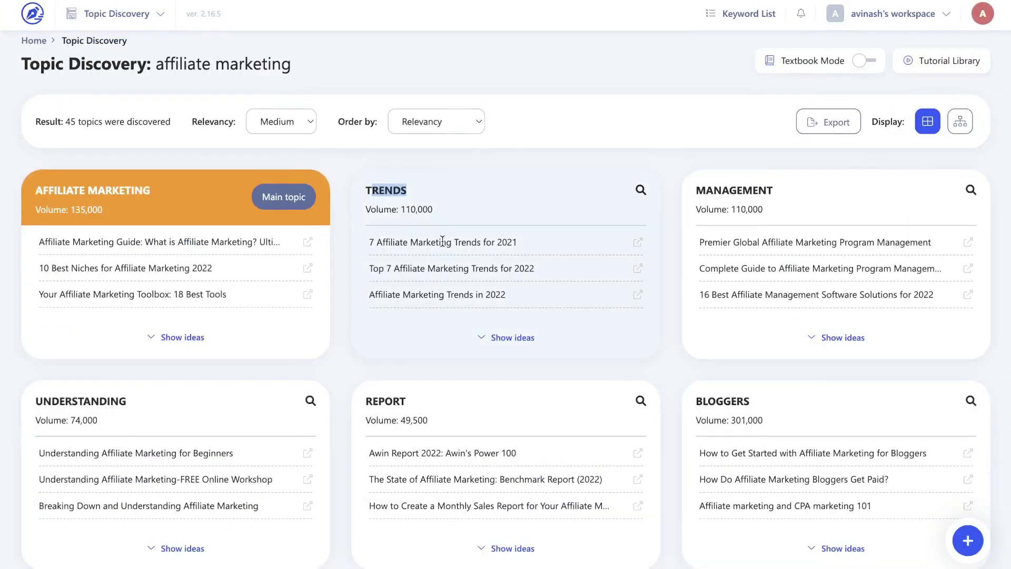
Order the discovered topics by Search Volume and look over the reordered cards
{"action": "left_click", "coordinate": [445, 121]}
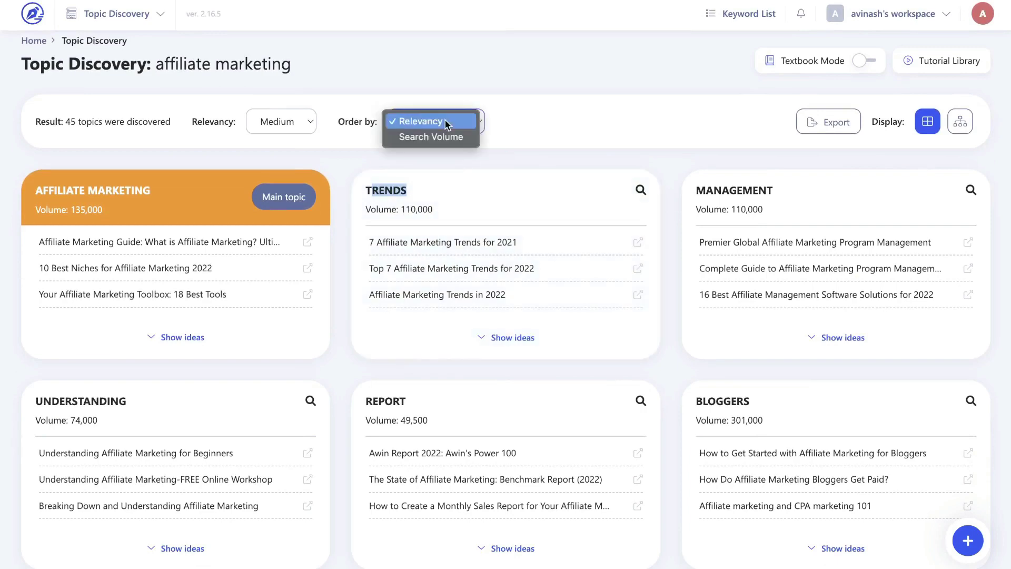
{"action": "left_click", "coordinate": [442, 137]}
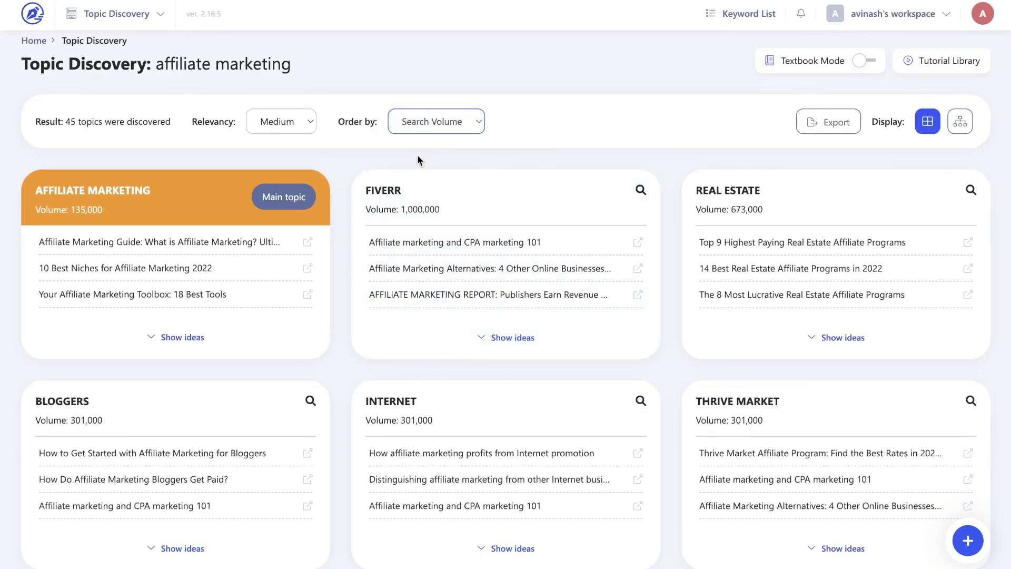
{"action": "scroll", "coordinate": [438, 175], "scroll_direction": "down", "scroll_amount": 1}
{"action": "scroll", "coordinate": [473, 216], "scroll_direction": "down", "scroll_amount": 1}
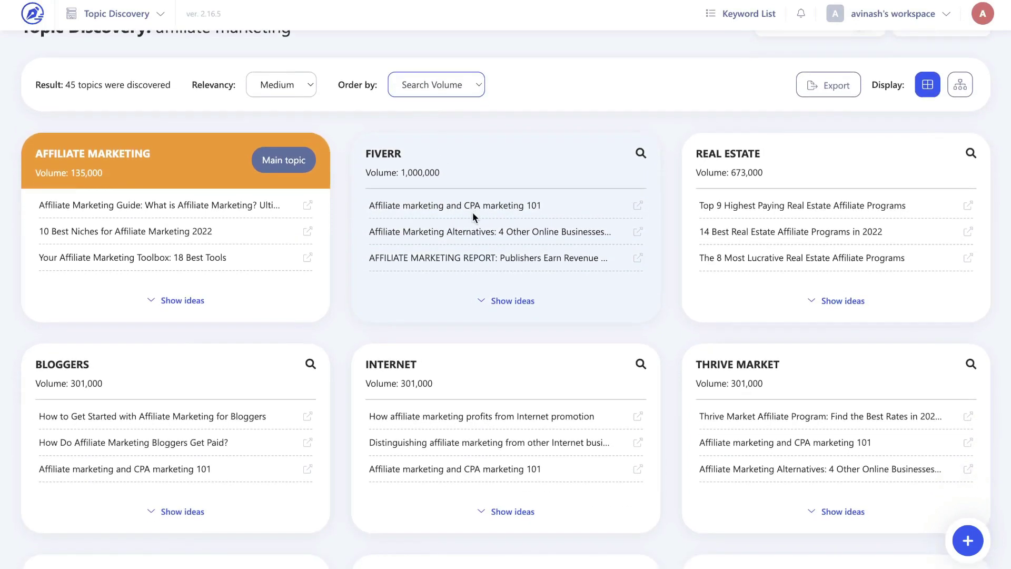
{"action": "scroll", "coordinate": [472, 212], "scroll_direction": "up", "scroll_amount": 1}
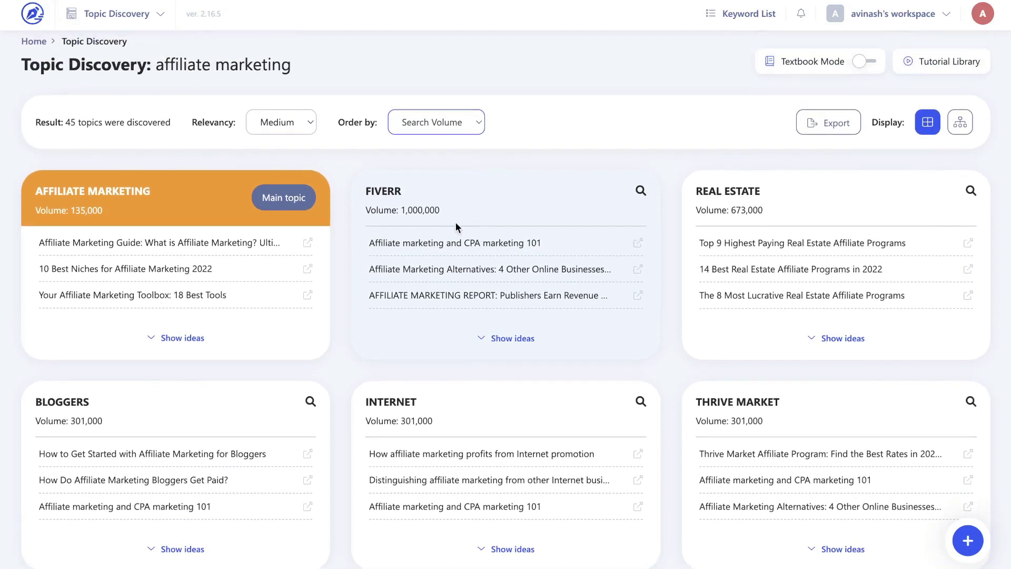
{"action": "scroll", "coordinate": [456, 223], "scroll_direction": "down", "scroll_amount": 1}
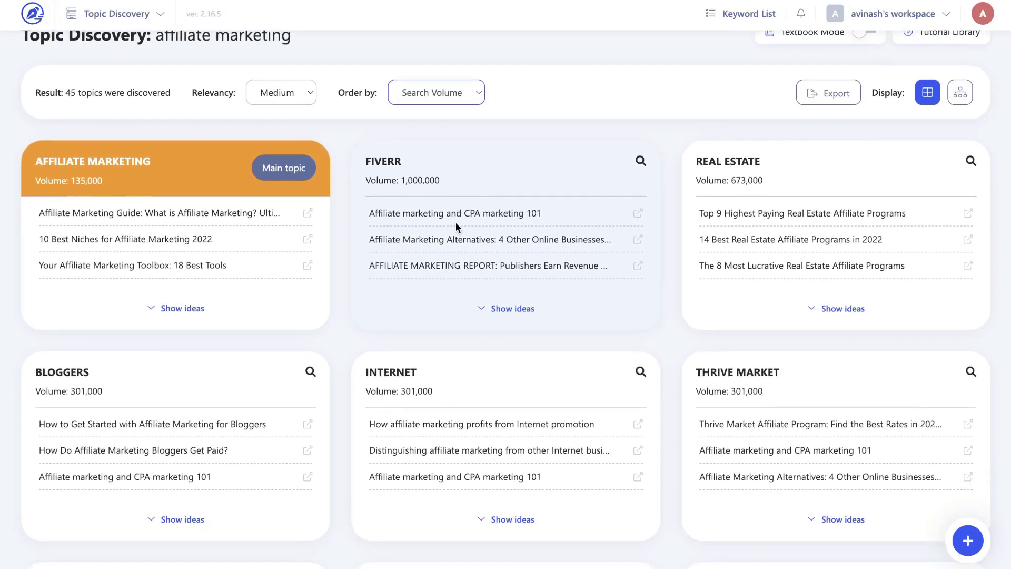
{"action": "scroll", "coordinate": [456, 222], "scroll_direction": "down", "scroll_amount": 3}
Show the ideas for the Real Estate topic and examine its suggested affiliate program headlines
{"action": "left_click", "coordinate": [841, 209]}
{"action": "scroll", "coordinate": [345, 316], "scroll_direction": "down", "scroll_amount": 1}
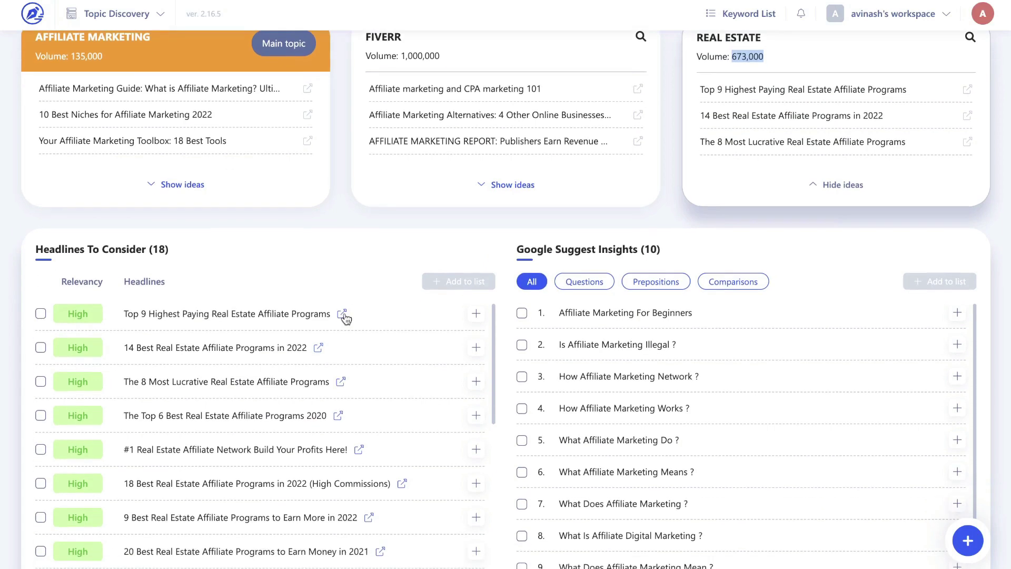
{"action": "scroll", "coordinate": [340, 322], "scroll_direction": "down", "scroll_amount": 1}
{"action": "scroll", "coordinate": [340, 316], "scroll_direction": "up", "scroll_amount": 1}
{"action": "scroll", "coordinate": [342, 272], "scroll_direction": "down", "scroll_amount": 1}
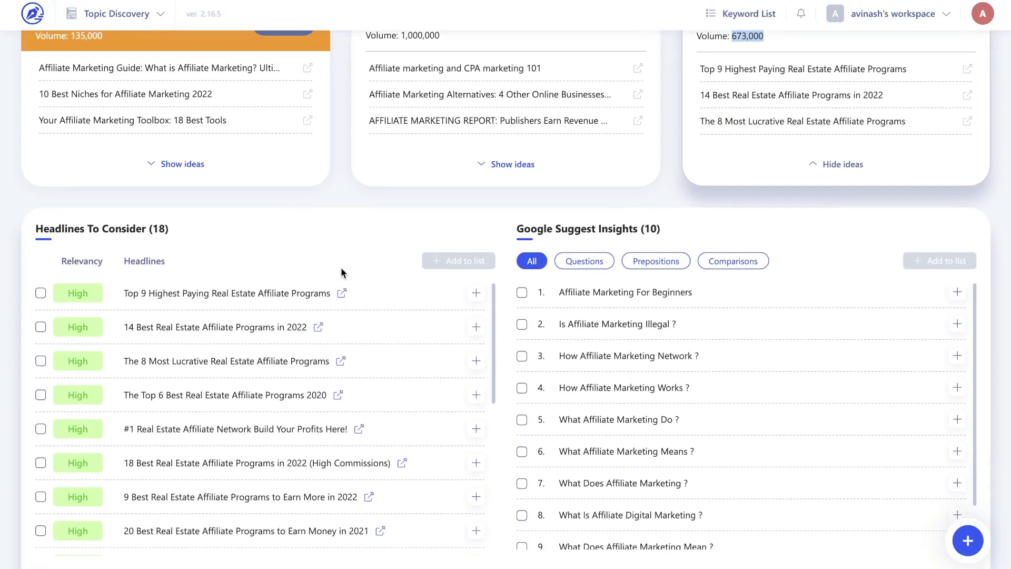
{"action": "scroll", "coordinate": [377, 295], "scroll_direction": "down", "scroll_amount": 1}
{"action": "scroll", "coordinate": [275, 300], "scroll_direction": "up", "scroll_amount": 1}
{"action": "scroll", "coordinate": [255, 324], "scroll_direction": "down", "scroll_amount": 1}
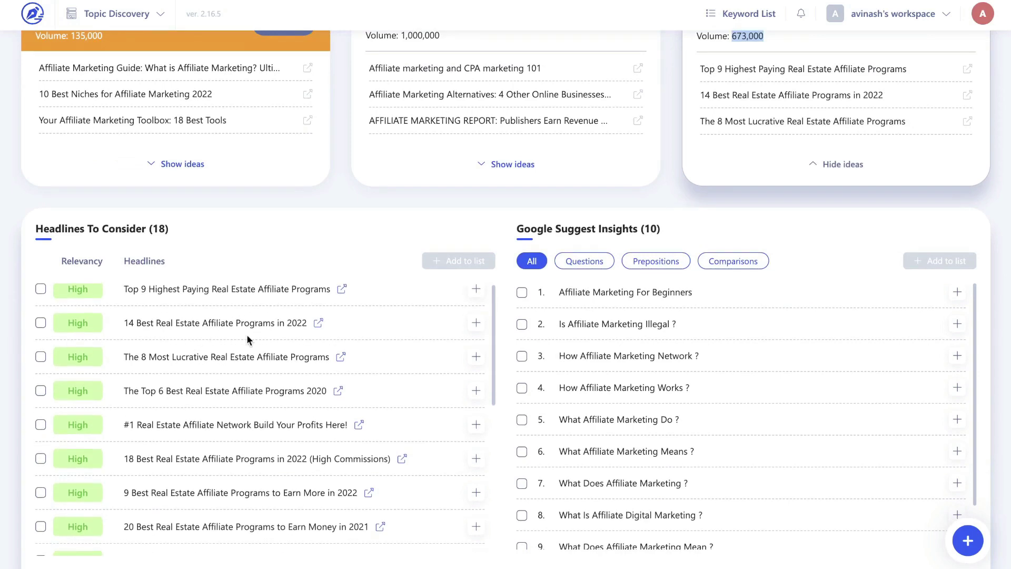
Read further through the Real Estate topic's suggested headlines and return to the topic cards
{"action": "scroll", "coordinate": [247, 338], "scroll_direction": "down", "scroll_amount": 1}
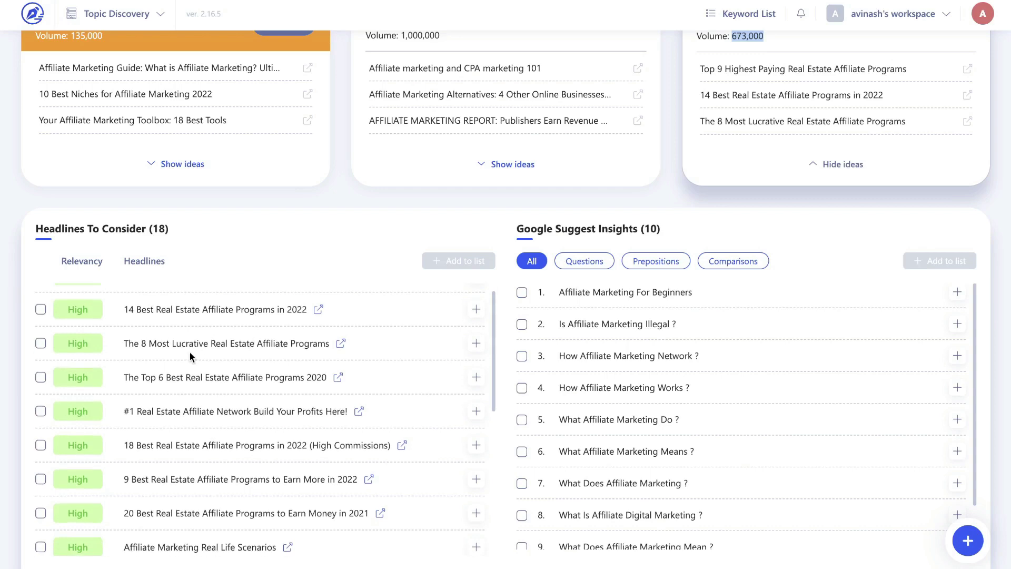
{"action": "scroll", "coordinate": [312, 356], "scroll_direction": "down", "scroll_amount": 1}
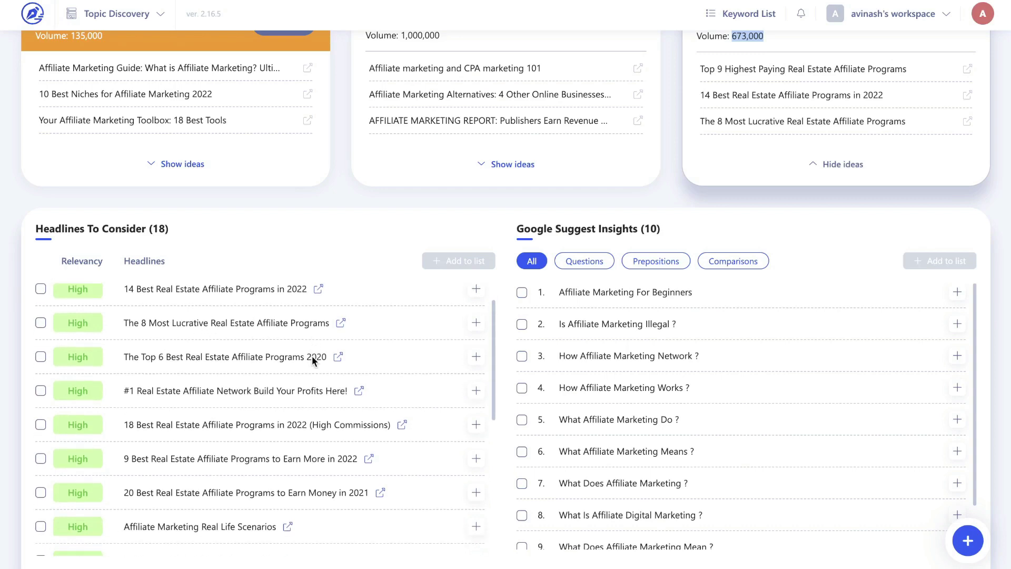
{"action": "scroll", "coordinate": [258, 156], "scroll_direction": "up", "scroll_amount": 4}
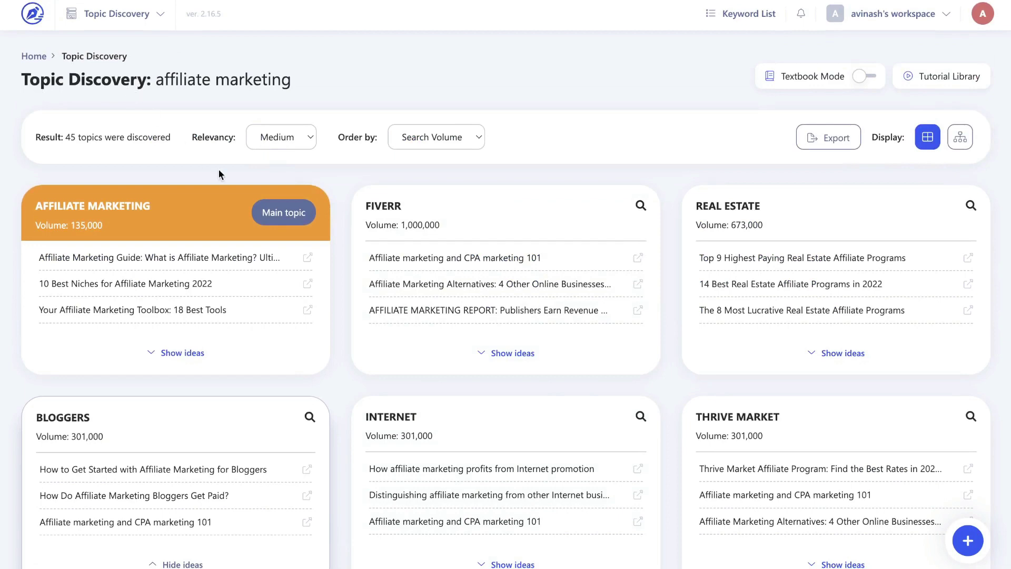
Copy the headline "How to Get Started with Affiliate Marketing for Bloggers" from the Bloggers topic card
{"action": "scroll", "coordinate": [400, 232], "scroll_direction": "down", "scroll_amount": 3}
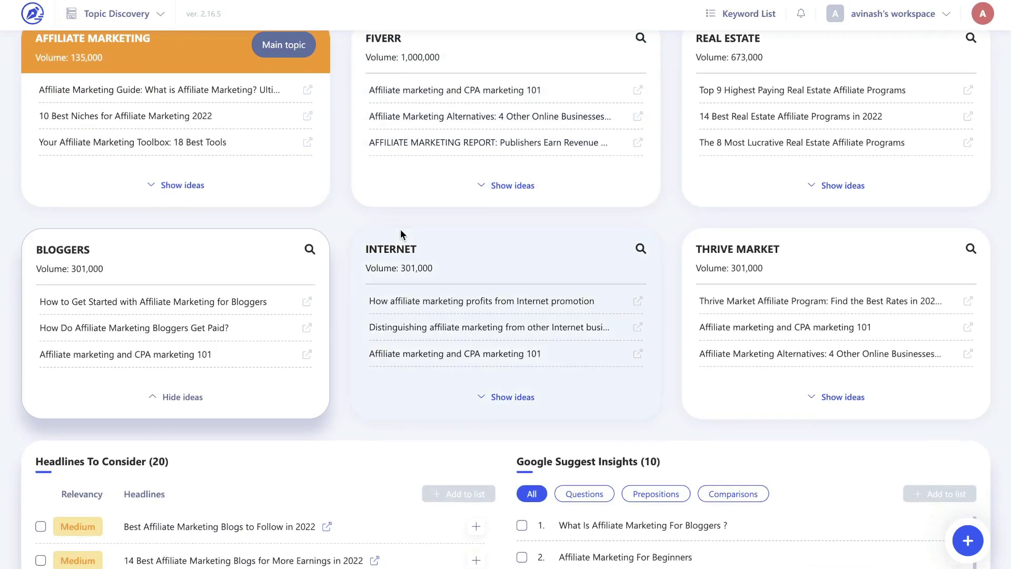
{"action": "scroll", "coordinate": [361, 379], "scroll_direction": "down", "scroll_amount": 1}
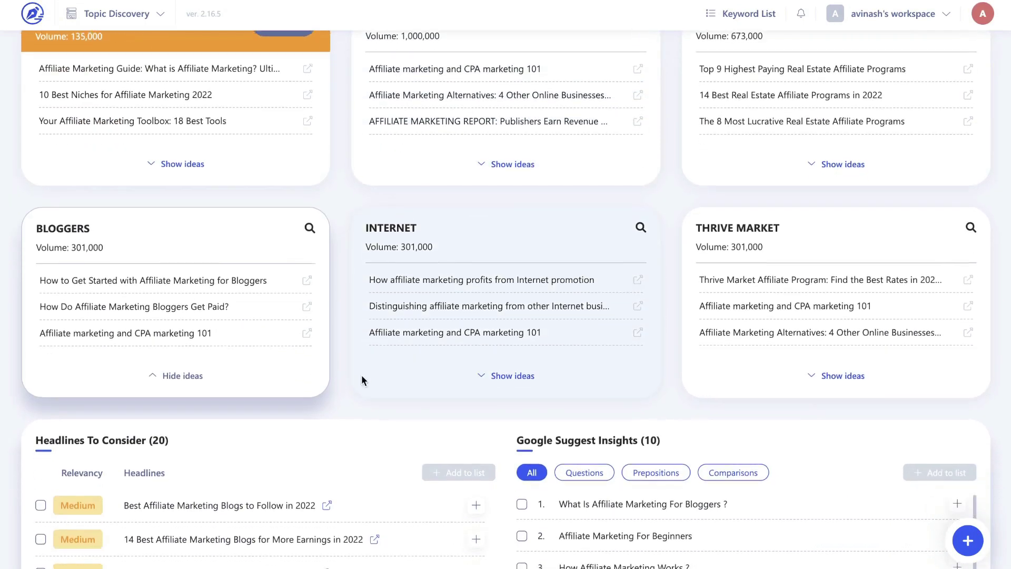
{"action": "scroll", "coordinate": [362, 374], "scroll_direction": "down", "scroll_amount": 1}
{"action": "left_click_drag", "start_coordinate": [267, 241], "coordinate": [188, 208]}
{"action": "key", "text": "ctrl+c"}
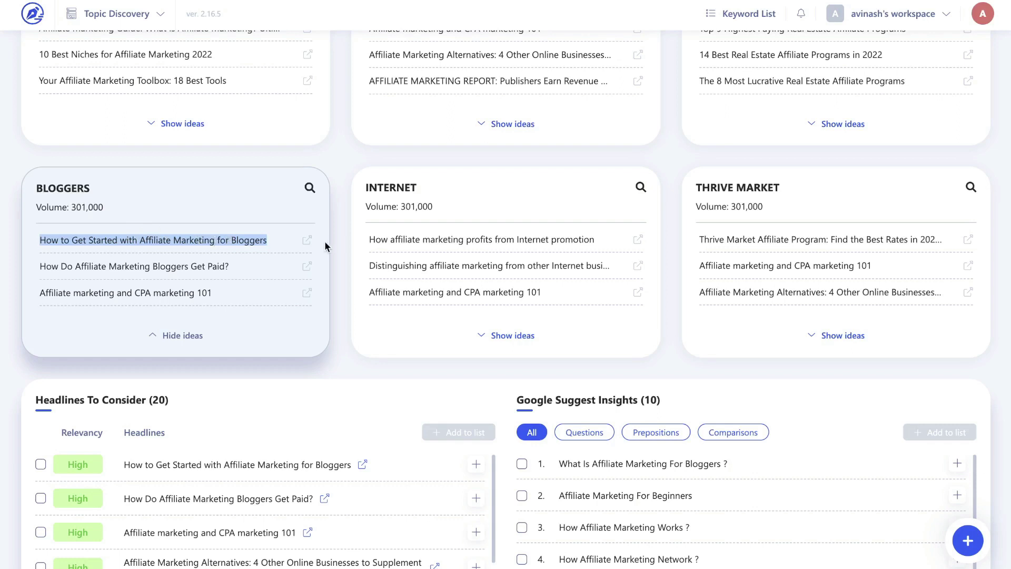
Open the source article of the copied Bloggers headline and skim its steps to judge how the content is structured
{"action": "left_click", "coordinate": [309, 243]}
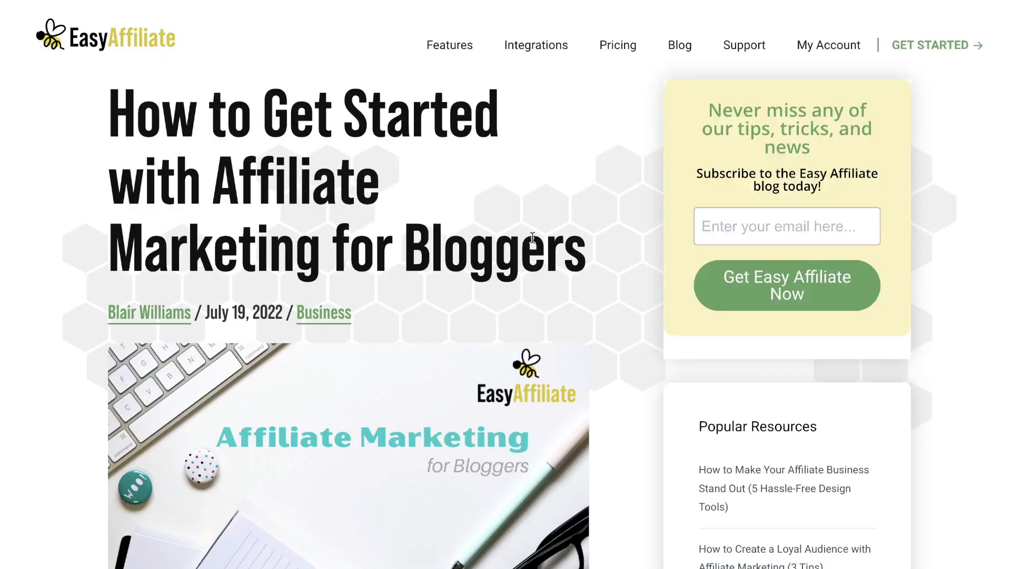
{"action": "scroll", "coordinate": [549, 167], "scroll_direction": "down", "scroll_amount": 8}
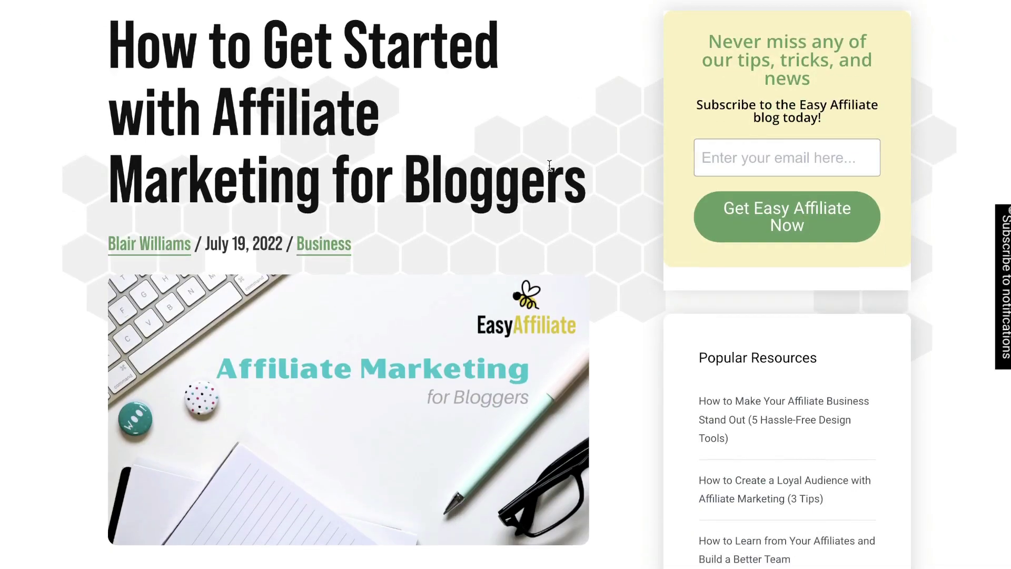
{"action": "scroll", "coordinate": [548, 167], "scroll_direction": "down", "scroll_amount": 14}
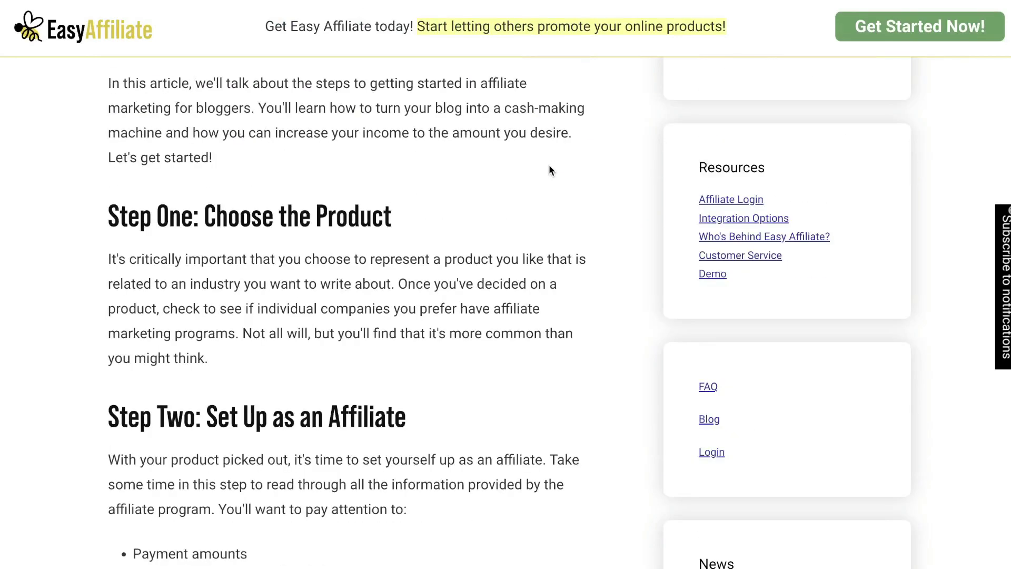
{"action": "scroll", "coordinate": [549, 170], "scroll_direction": "down", "scroll_amount": 7}
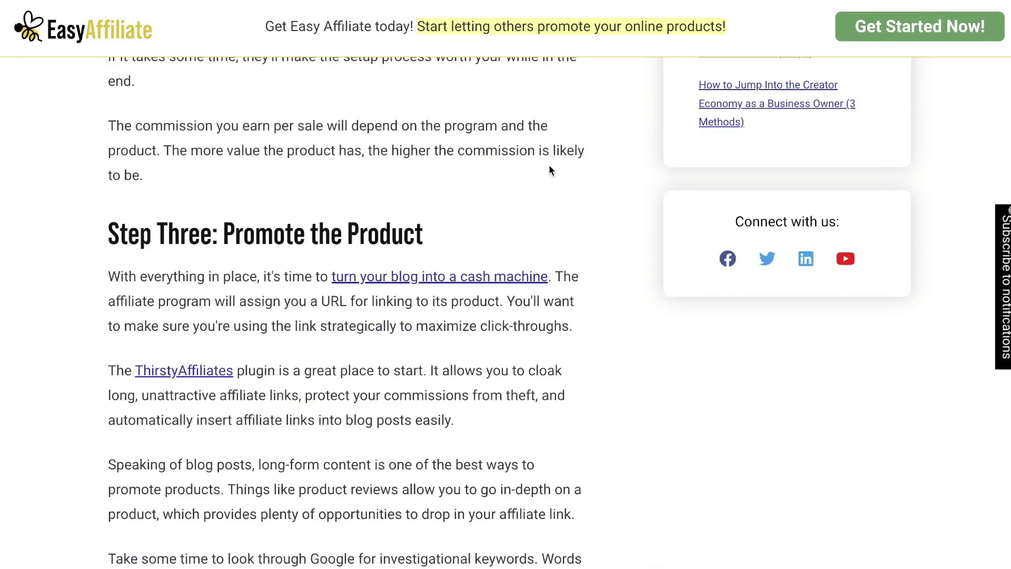
{"action": "scroll", "coordinate": [549, 170], "scroll_direction": "down", "scroll_amount": 6}
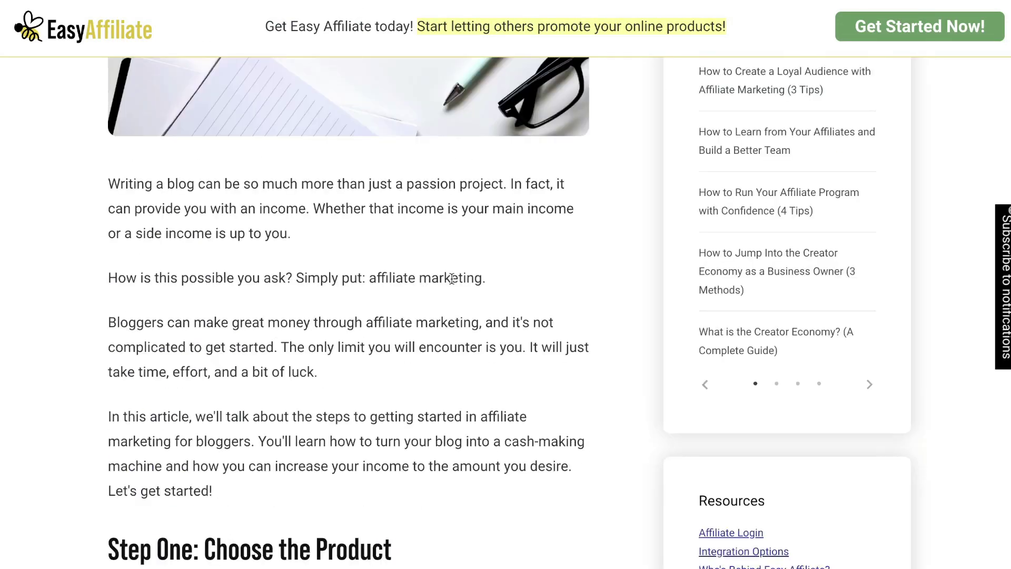
{"action": "scroll", "coordinate": [450, 284], "scroll_direction": "down", "scroll_amount": 3}
{"action": "scroll", "coordinate": [452, 283], "scroll_direction": "down", "scroll_amount": 4}
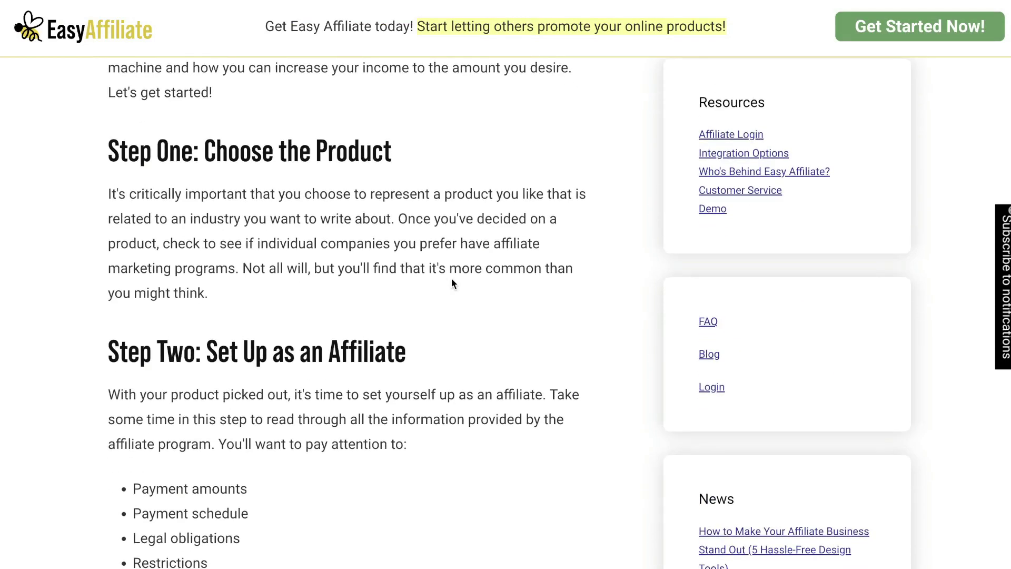
{"action": "scroll", "coordinate": [451, 283], "scroll_direction": "up", "scroll_amount": 12}
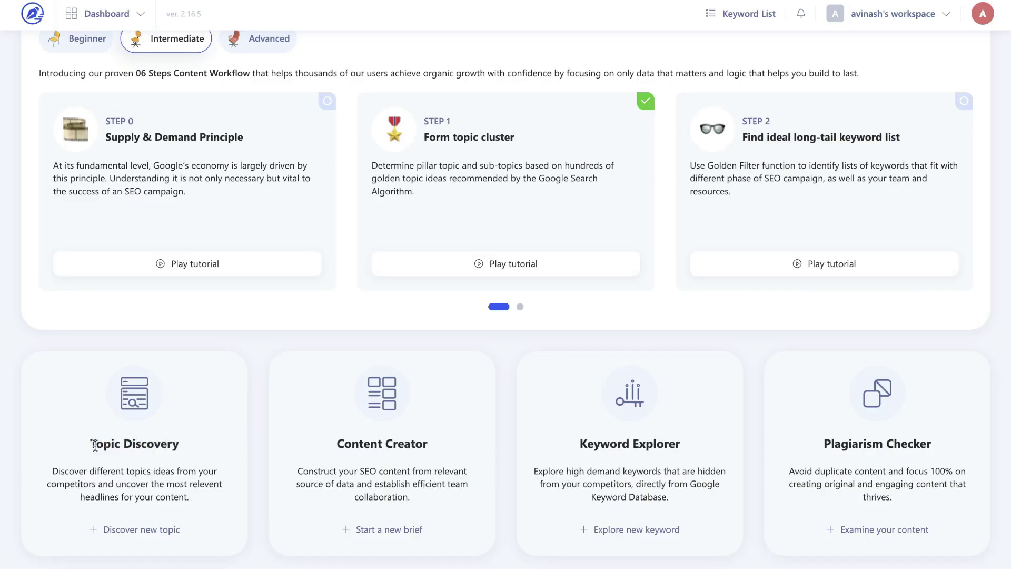
Open Keyword Explorer from the dashboard and search the copied headline as keyword for United States and English
{"action": "left_click_drag", "start_coordinate": [95, 445], "coordinate": [244, 447]}
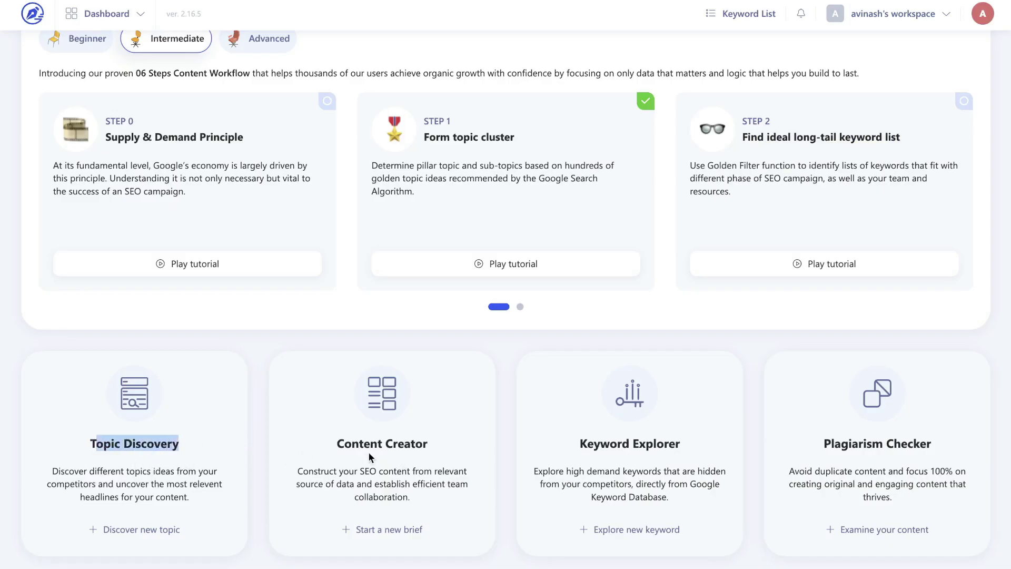
{"action": "left_click", "coordinate": [632, 528]}
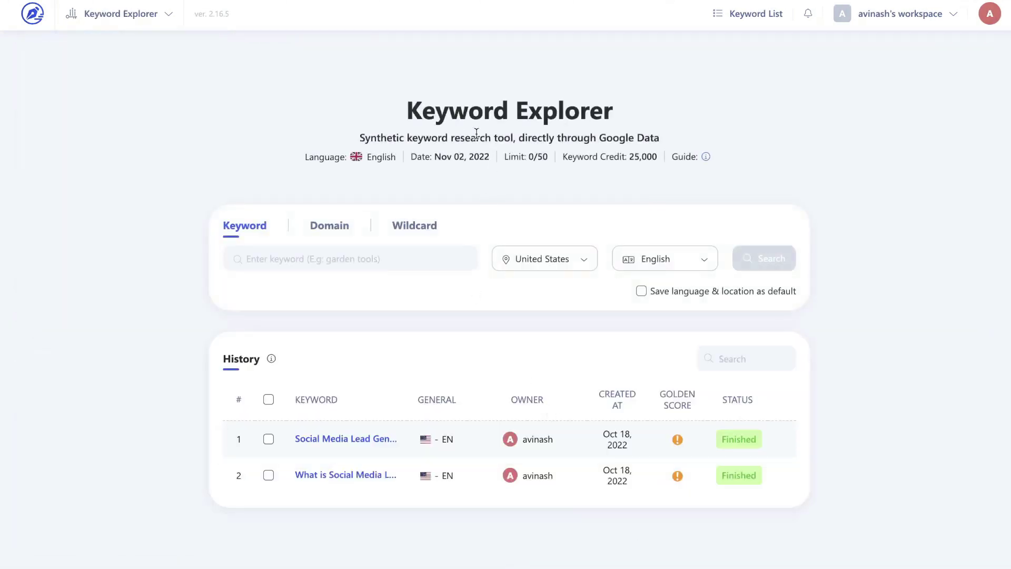
{"action": "left_click", "coordinate": [324, 259]}
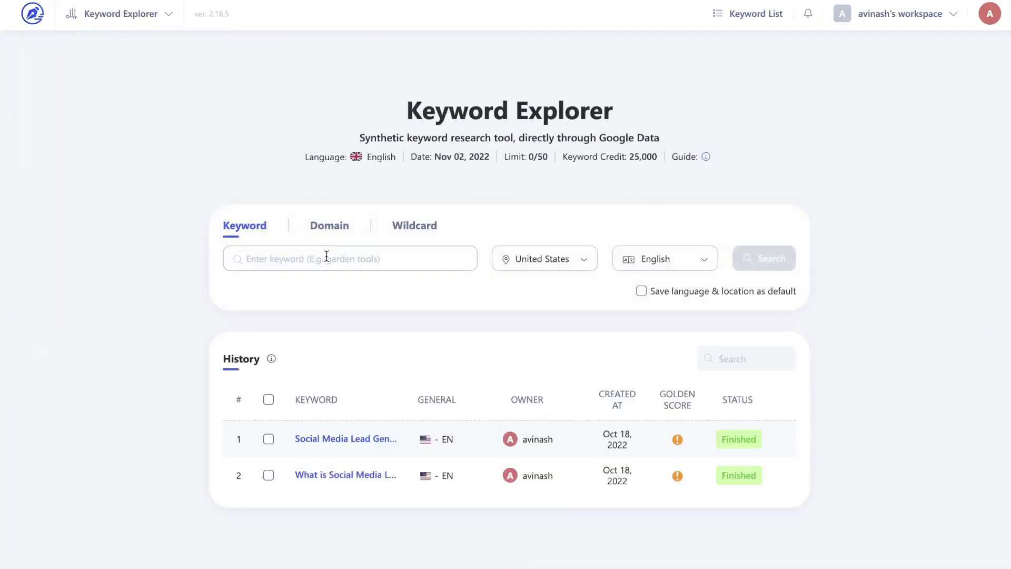
{"action": "key", "text": "ctrl+v"}
{"action": "key", "text": "Return"}
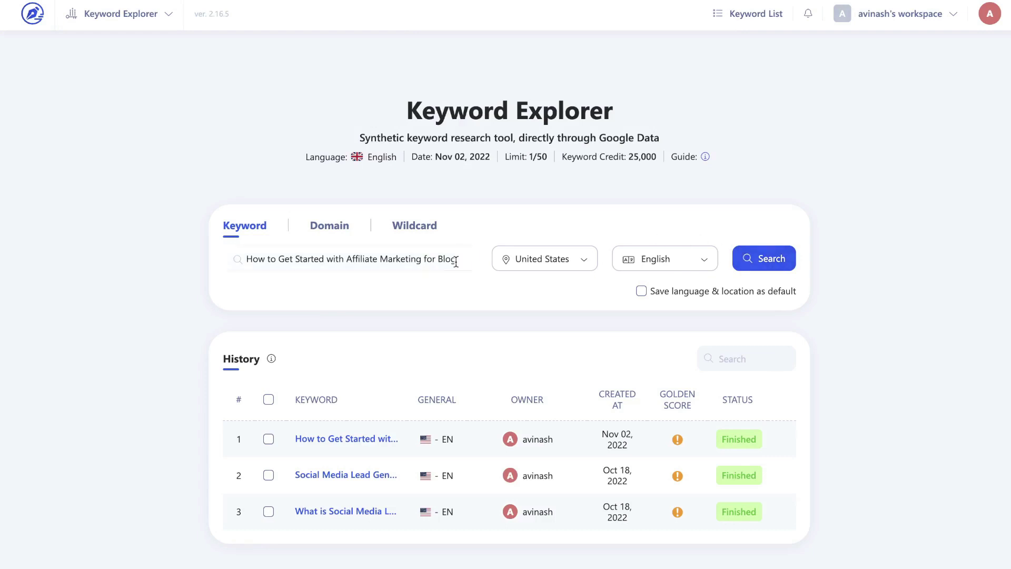
Shorten the keyword to "Affiliate Marketing" and run the search for United States and English
{"action": "left_click_drag", "start_coordinate": [346, 259], "coordinate": [247, 259]}
{"action": "key", "text": "BackSpace"}
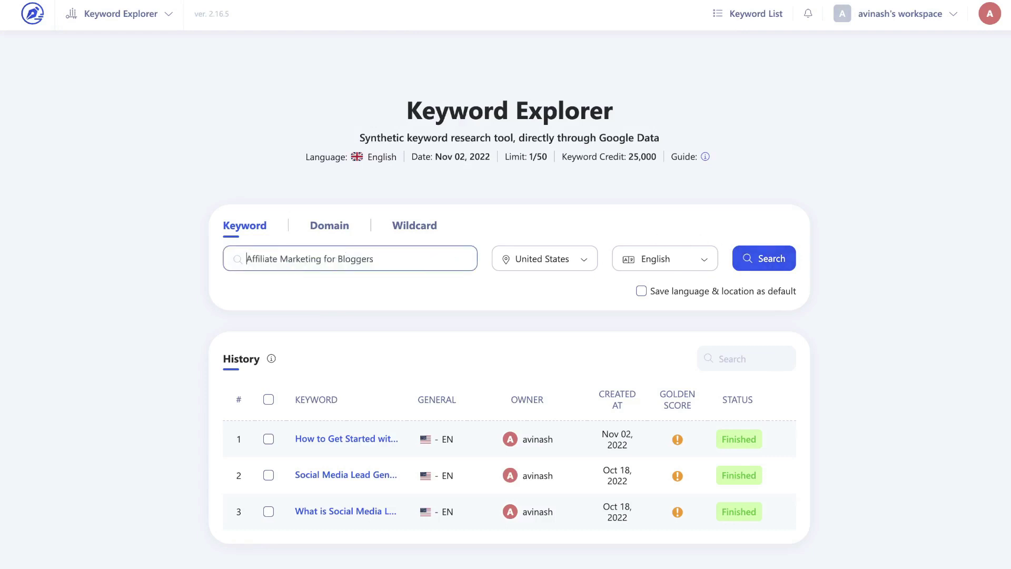
{"action": "left_click_drag", "start_coordinate": [321, 260], "coordinate": [374, 261]}
{"action": "key", "text": "BackSpace"}
{"action": "left_click", "coordinate": [769, 253]}
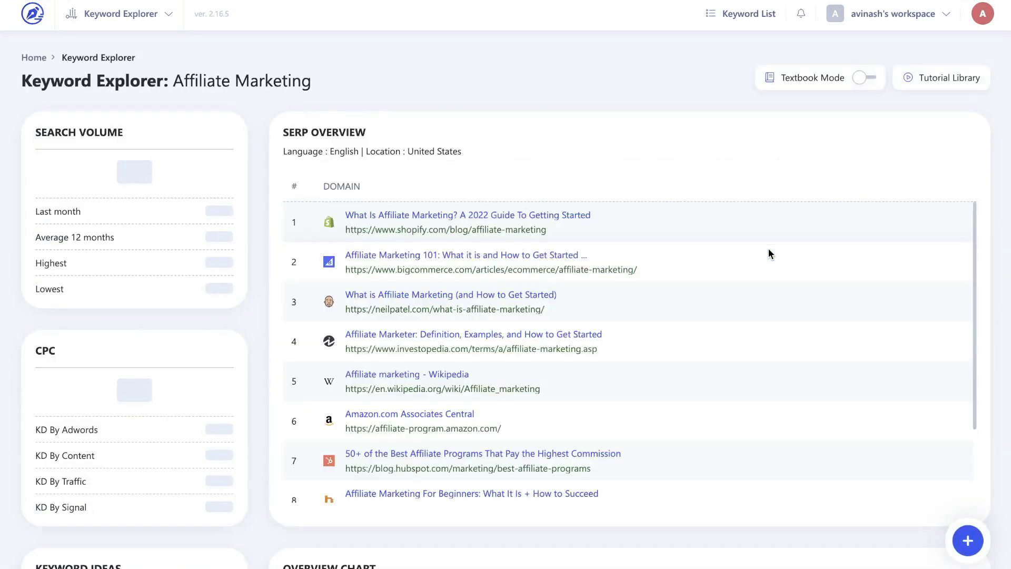
Review the SERP overview, the search volume chart and the keyword data table for Affiliate Marketing
{"action": "scroll", "coordinate": [768, 254], "scroll_direction": "down", "scroll_amount": 3}
{"action": "scroll", "coordinate": [582, 161], "scroll_direction": "down", "scroll_amount": 10}
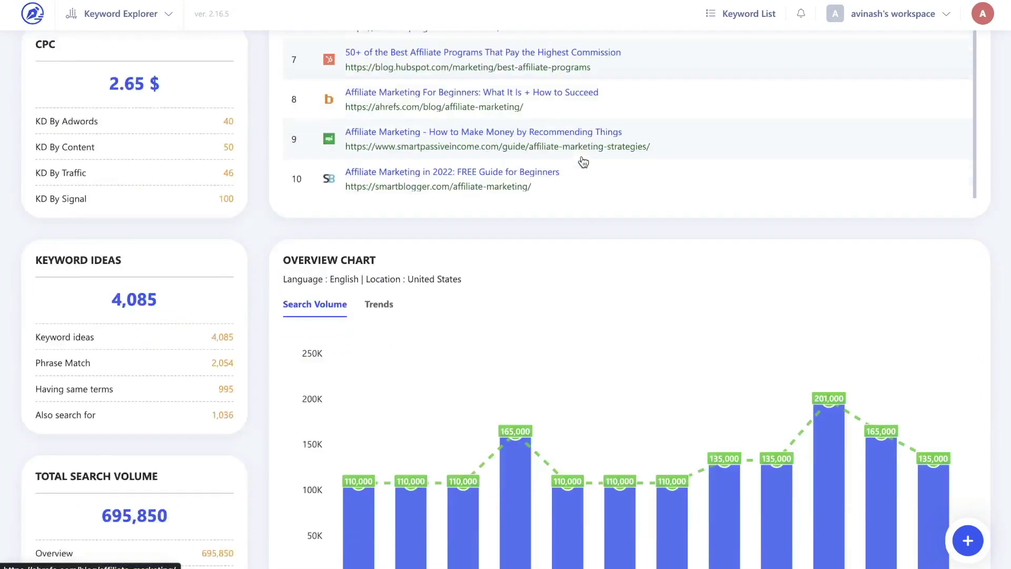
{"action": "scroll", "coordinate": [588, 214], "scroll_direction": "down", "scroll_amount": 5}
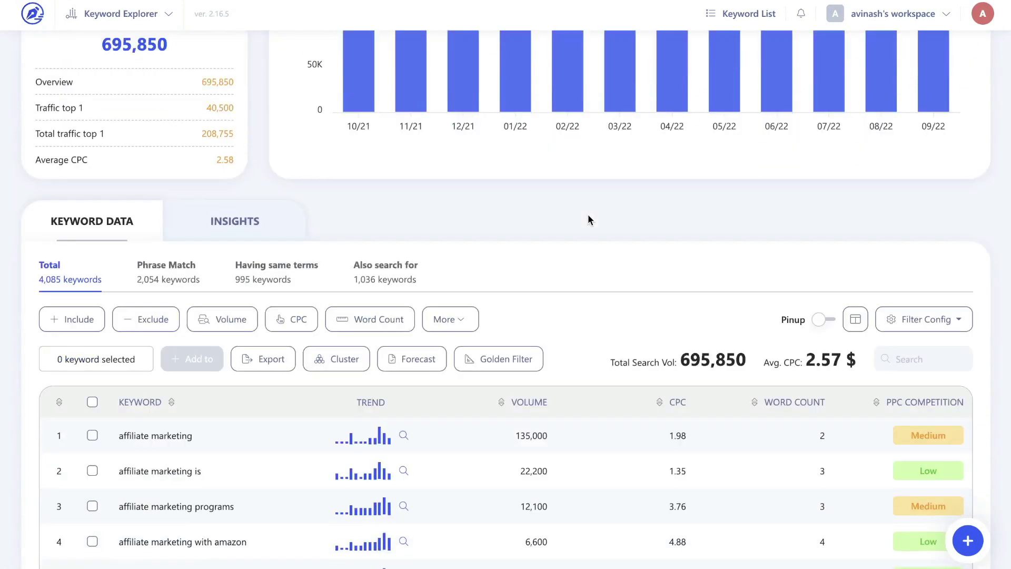
{"action": "scroll", "coordinate": [401, 295], "scroll_direction": "down", "scroll_amount": 1}
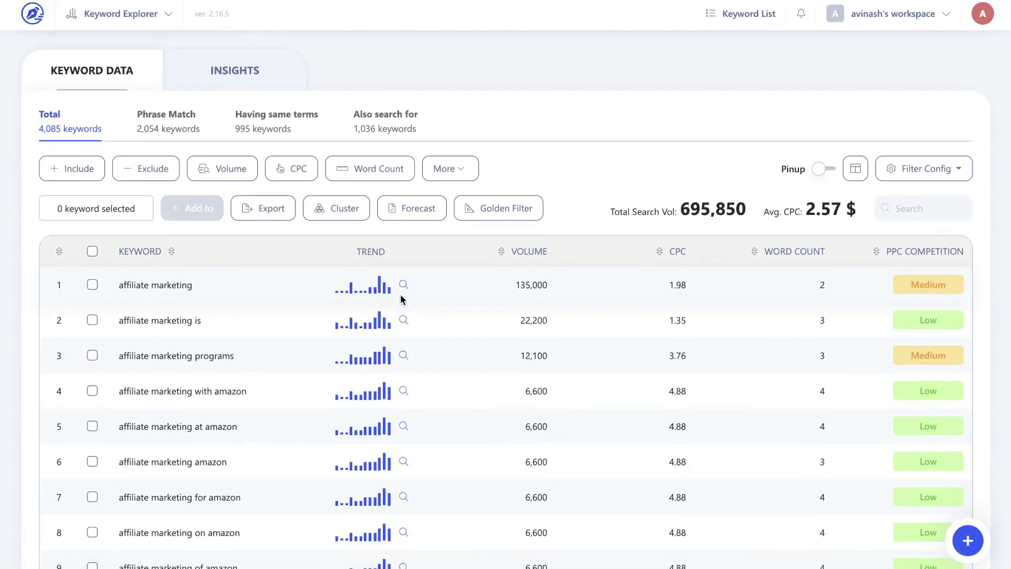
{"action": "scroll", "coordinate": [401, 300], "scroll_direction": "down", "scroll_amount": 2}
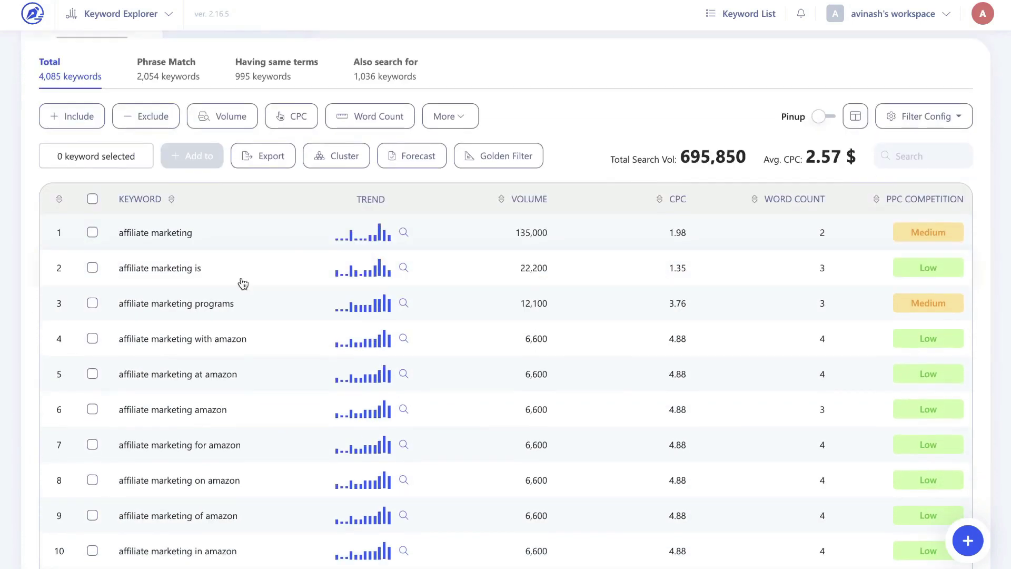
Check the include and exclude keyword filters, and apply a volume filter with a minimum of 500
{"action": "left_click", "coordinate": [88, 115]}
{"action": "left_click", "coordinate": [132, 114]}
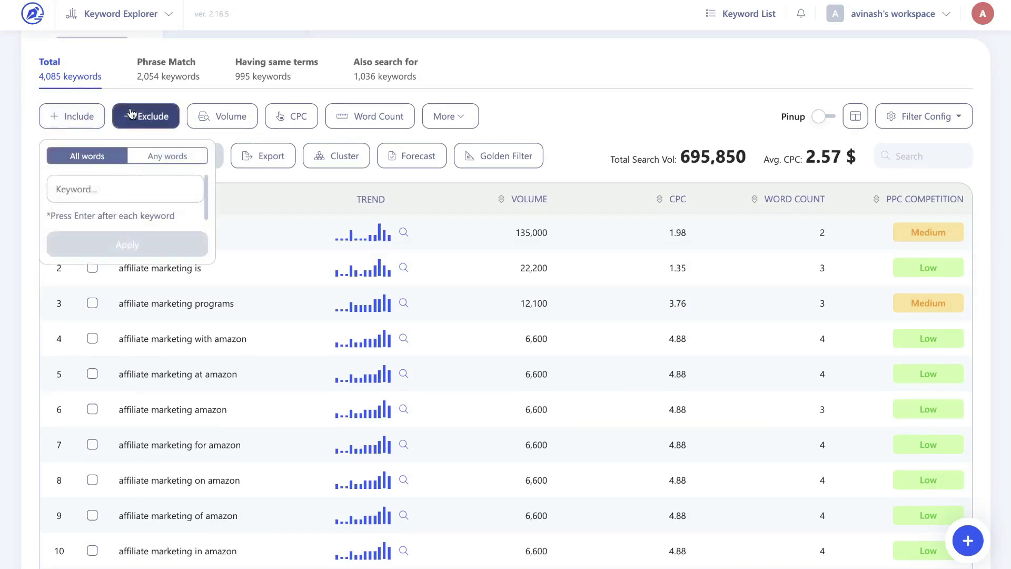
{"action": "left_click", "coordinate": [222, 116]}
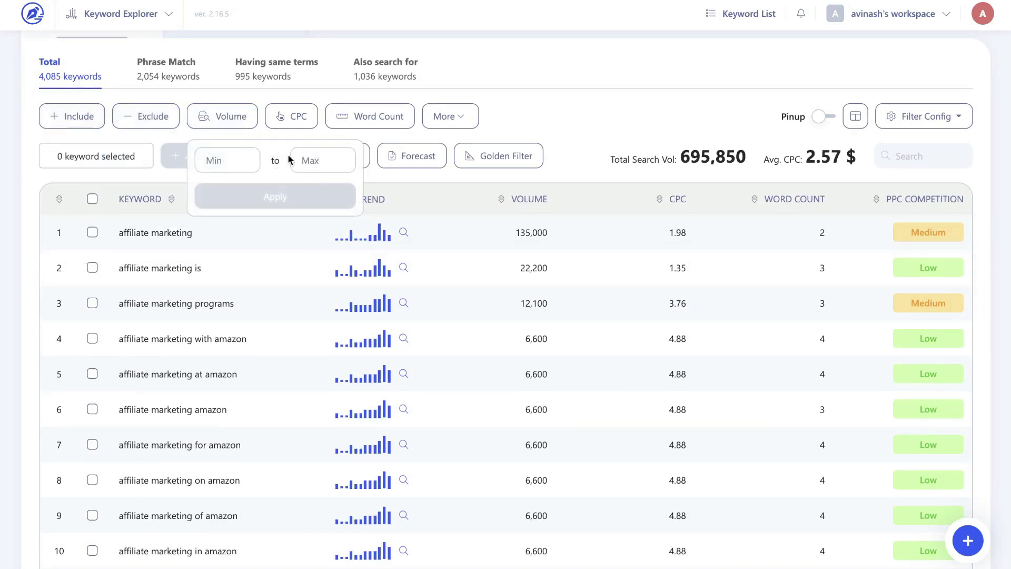
{"action": "left_click", "coordinate": [238, 161]}
{"action": "type", "text": "5"}
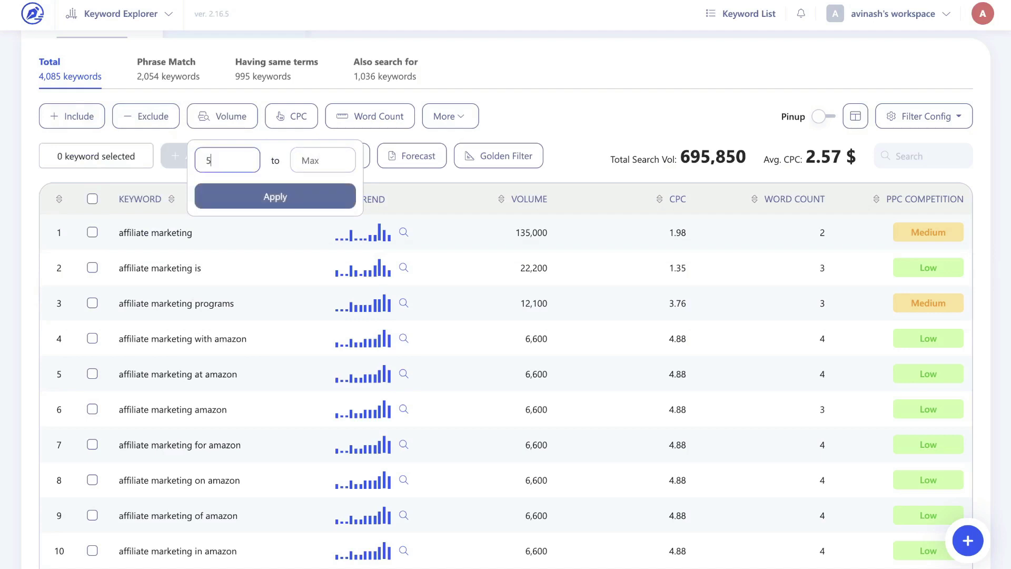
{"action": "key", "text": "BackSpace"}
{"action": "type", "text": "500"}
{"action": "left_click", "coordinate": [298, 203]}
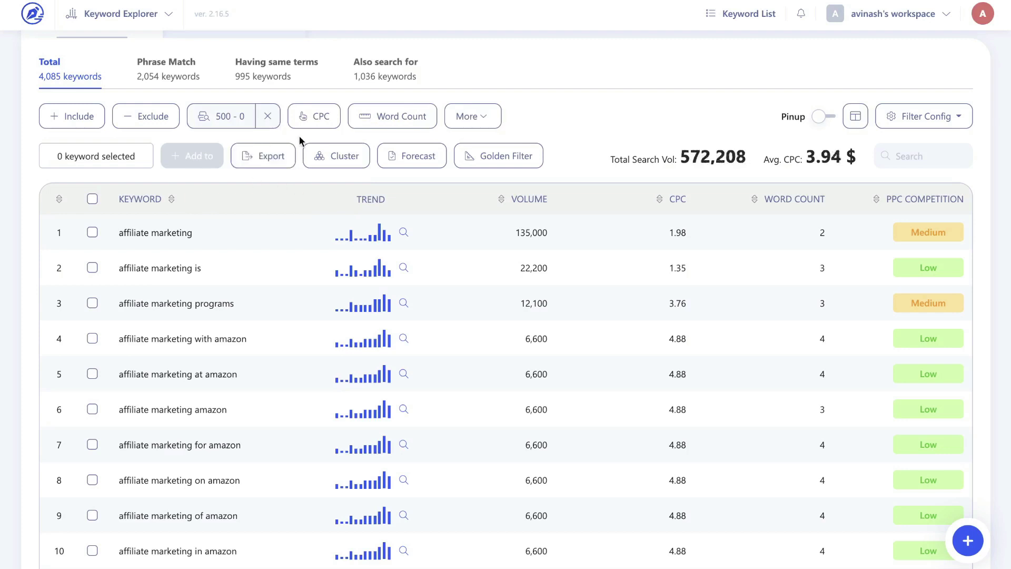
Filter the keyword list to a word count of at least 3
{"action": "left_click", "coordinate": [390, 126]}
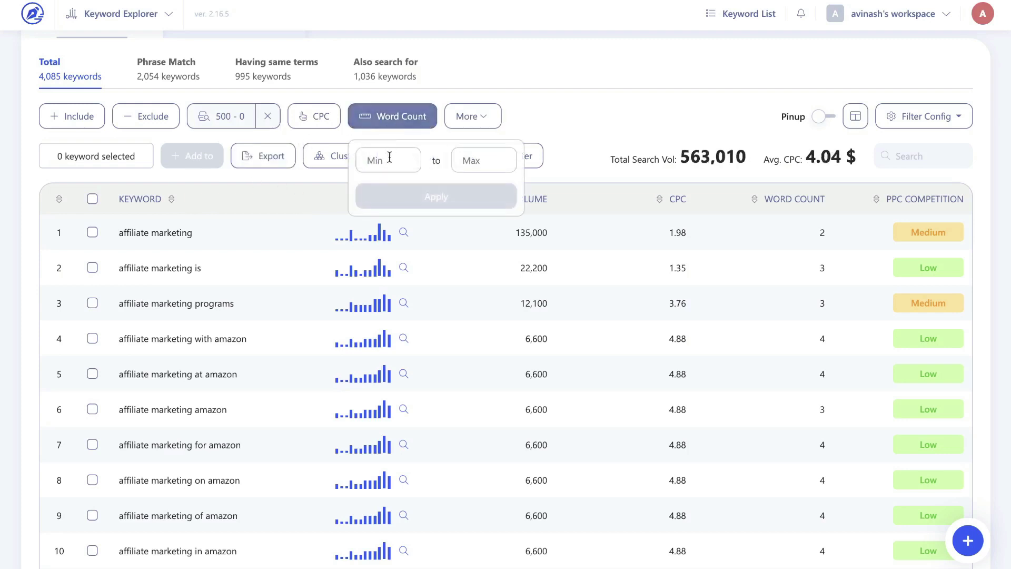
{"action": "left_click", "coordinate": [391, 162]}
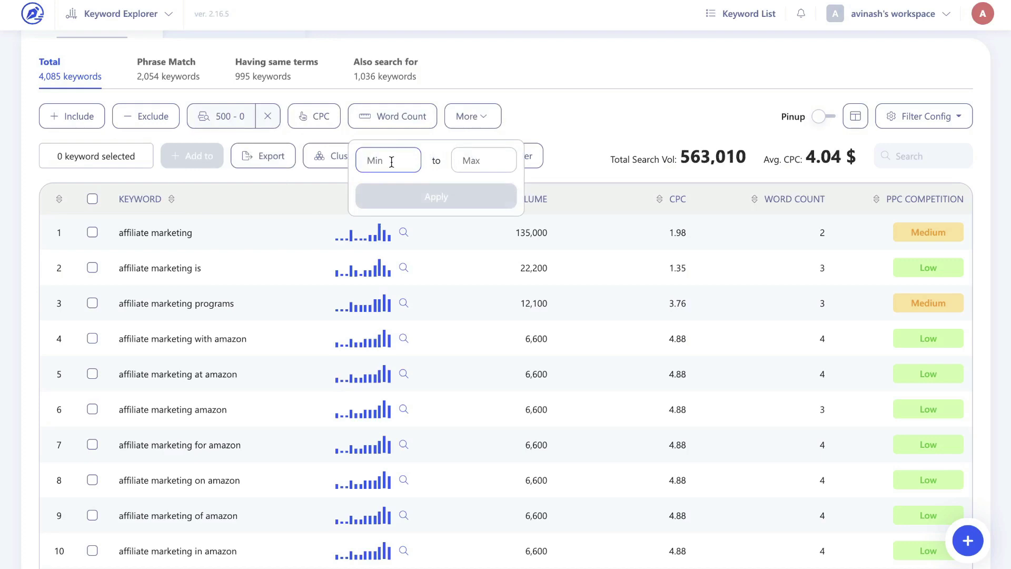
{"action": "type", "text": "3"}
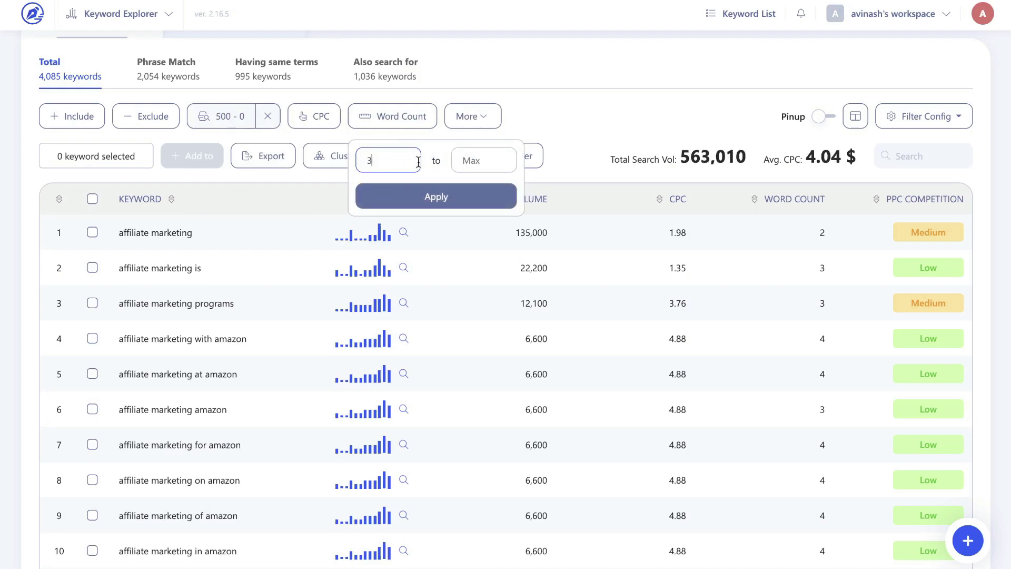
{"action": "left_click", "coordinate": [436, 191]}
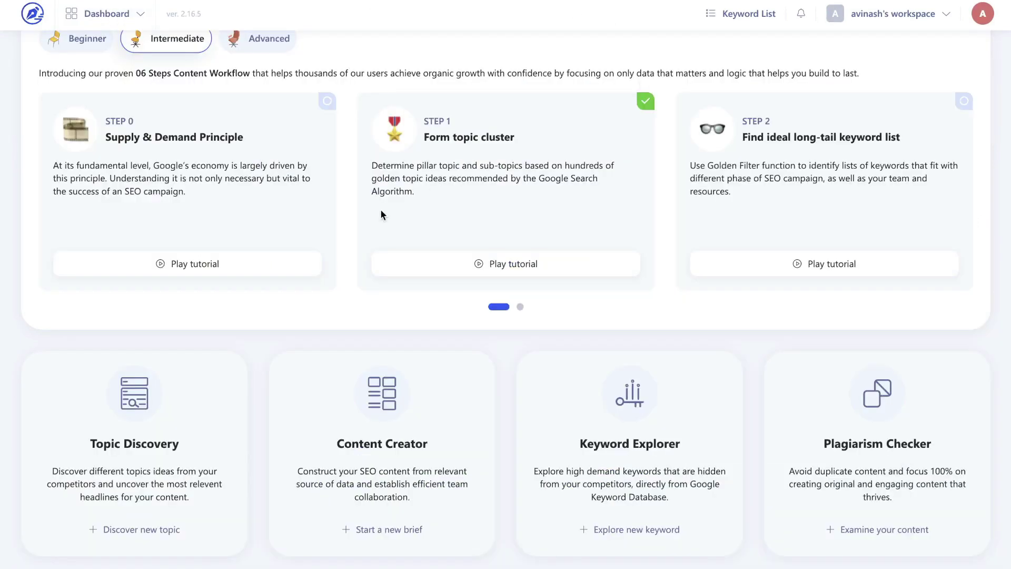
Switch to WordHero's editor, title the document "How to Get Started with Affiliate Marketing for Bloggers" and search the writing tools for "outline"
{"action": "left_click_drag", "start_coordinate": [97, 443], "coordinate": [211, 447]}
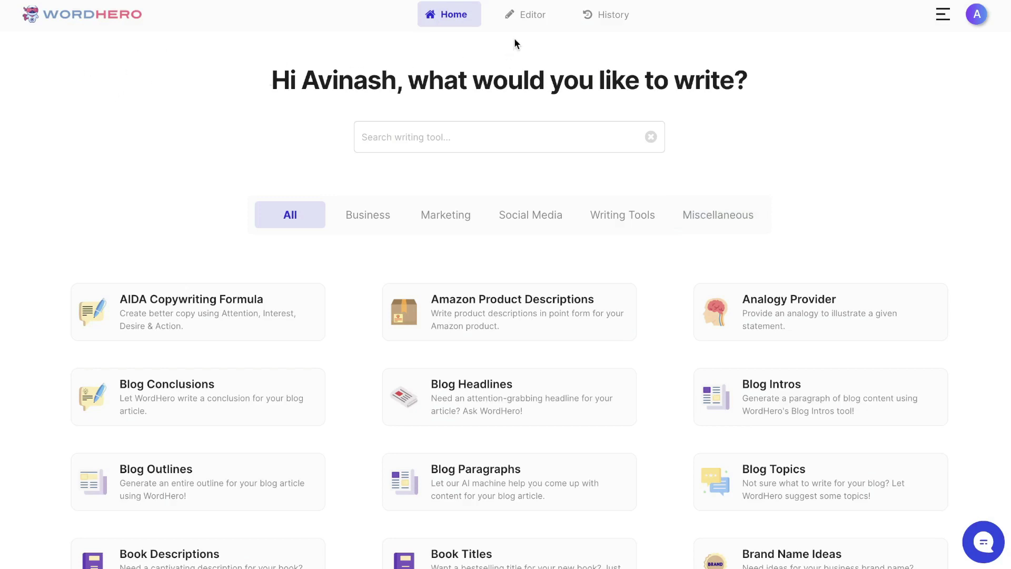
{"action": "left_click", "coordinate": [529, 25]}
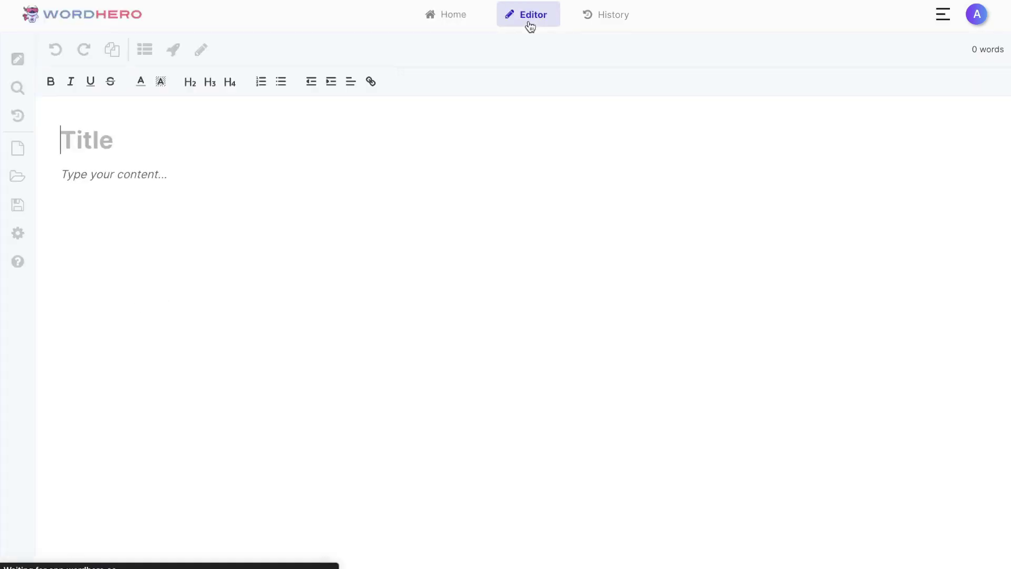
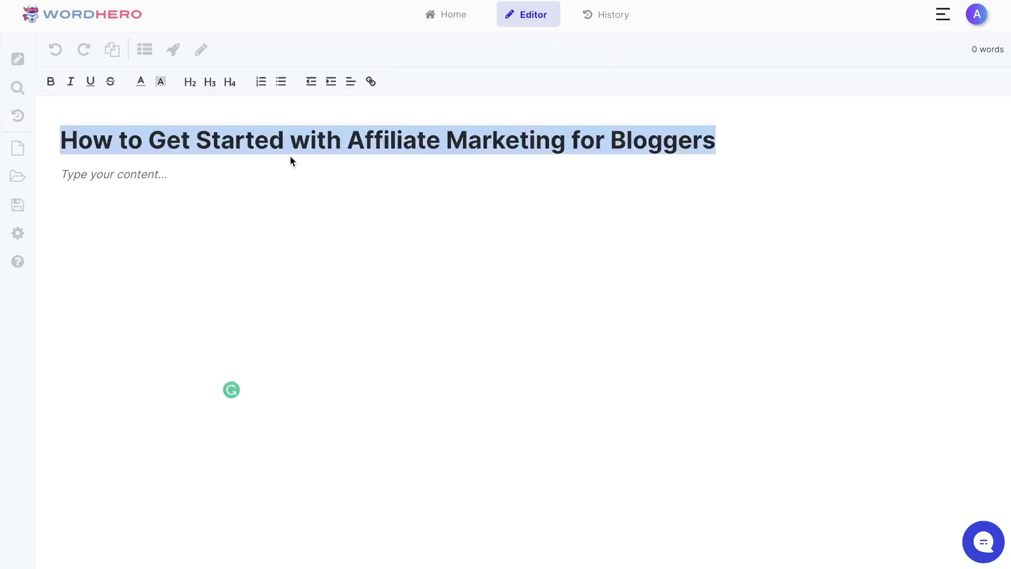
{"action": "key", "text": "ctrl+k"}
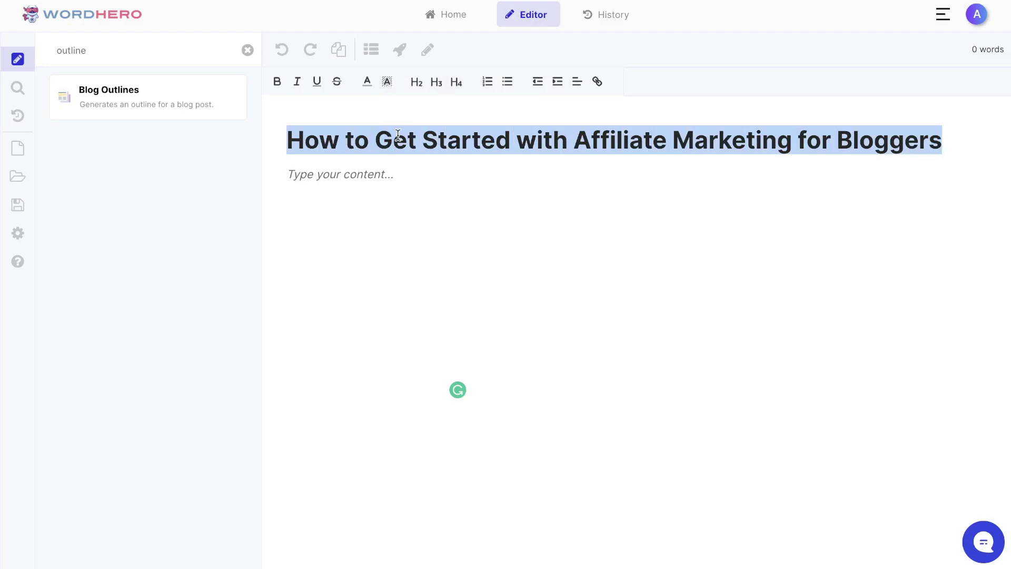
Generate an outline in the document from the title, and another with the Blog Outlines tool using the copied title as its topic
{"action": "left_click", "coordinate": [371, 49]}
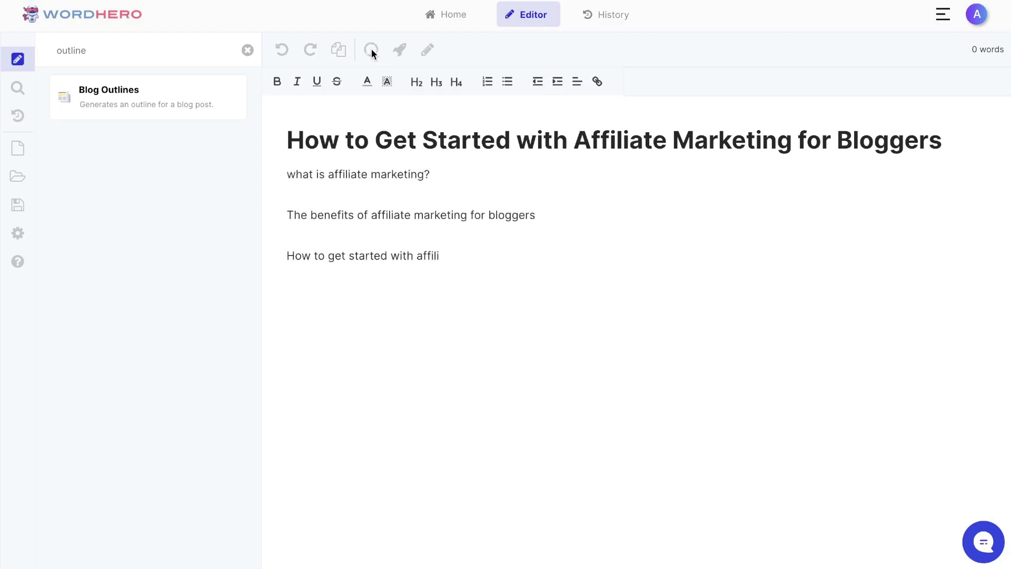
{"action": "left_click", "coordinate": [219, 95]}
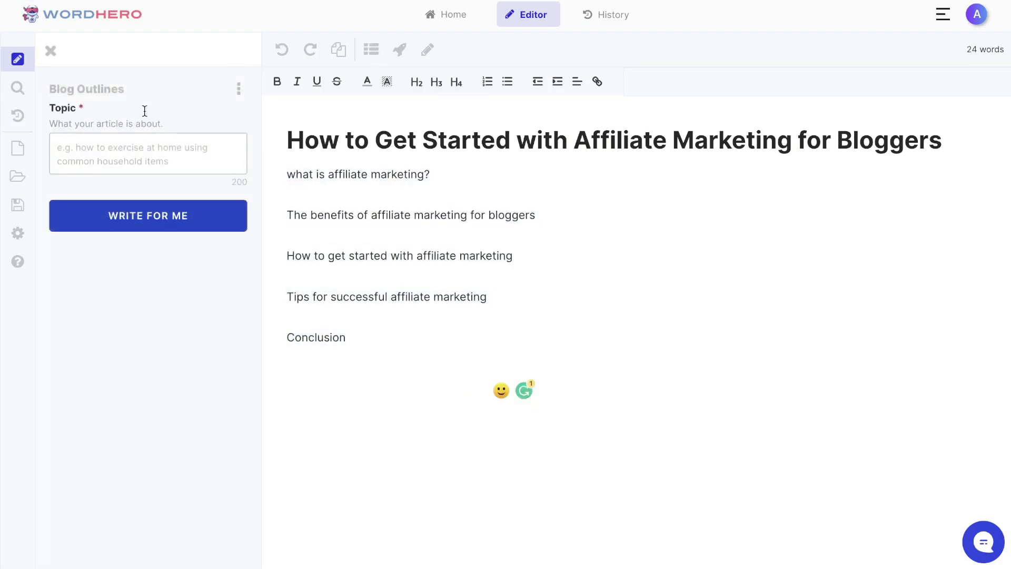
{"action": "triple_click", "coordinate": [405, 136]}
{"action": "key", "text": "ctrl+c"}
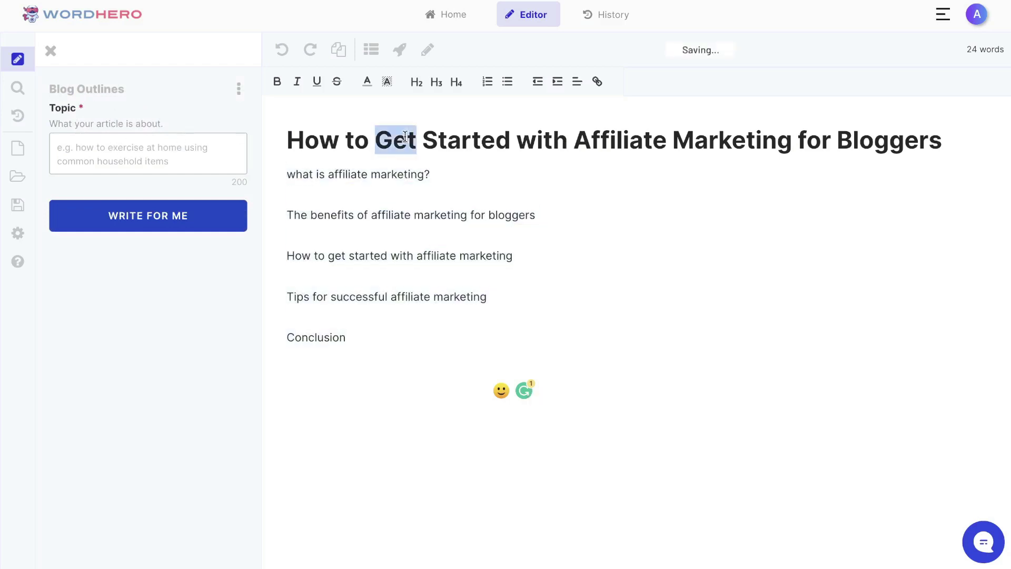
{"action": "left_click", "coordinate": [203, 149]}
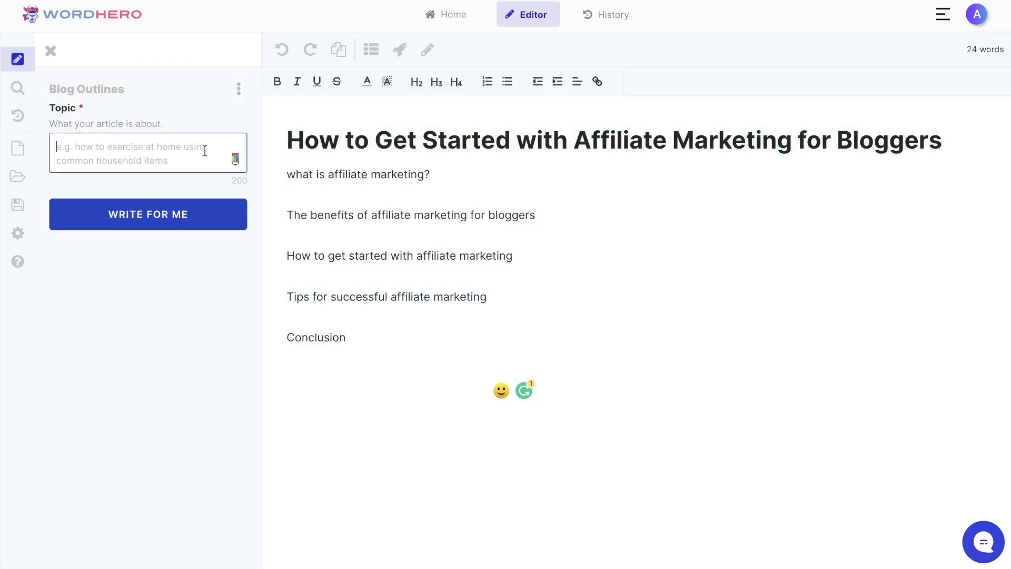
{"action": "key", "text": "ctrl+v"}
{"action": "left_click", "coordinate": [169, 216]}
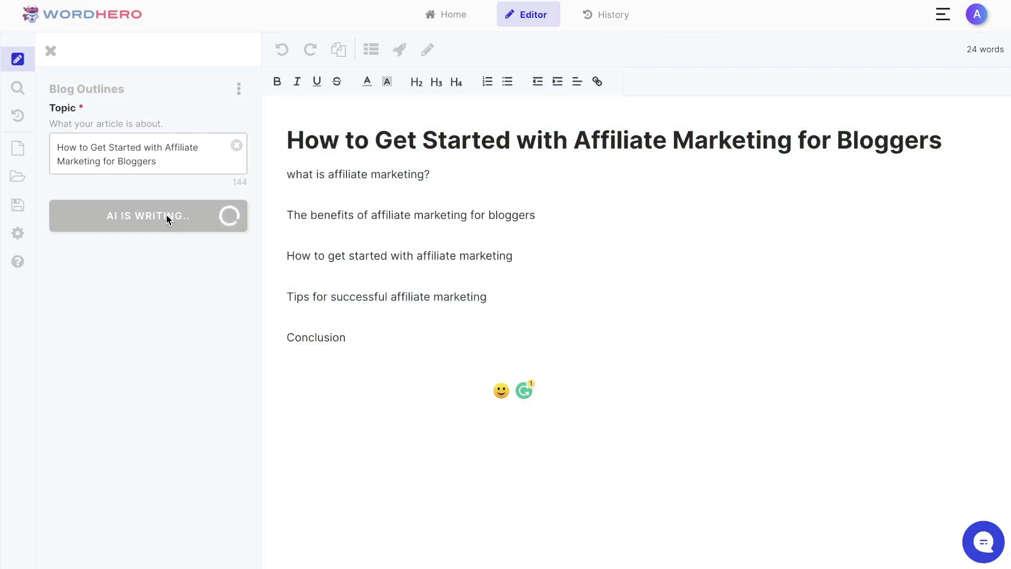
Insert the generated outline headings below "Conclusion", and place "How to find the right affiliate programs for your blog" beneath "what is affiliate marketing?"
{"action": "left_click", "coordinate": [362, 343]}
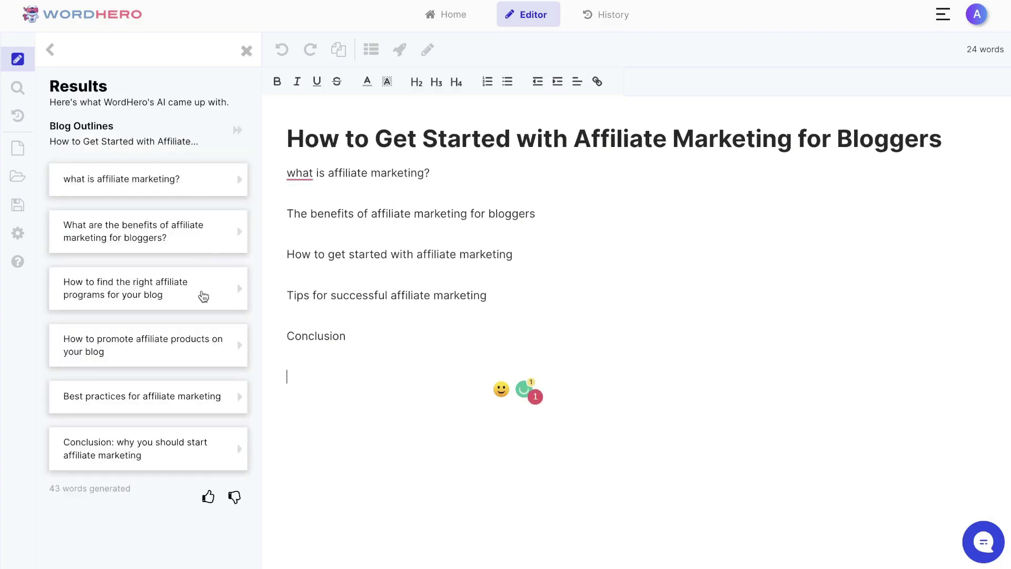
{"action": "left_click", "coordinate": [238, 130]}
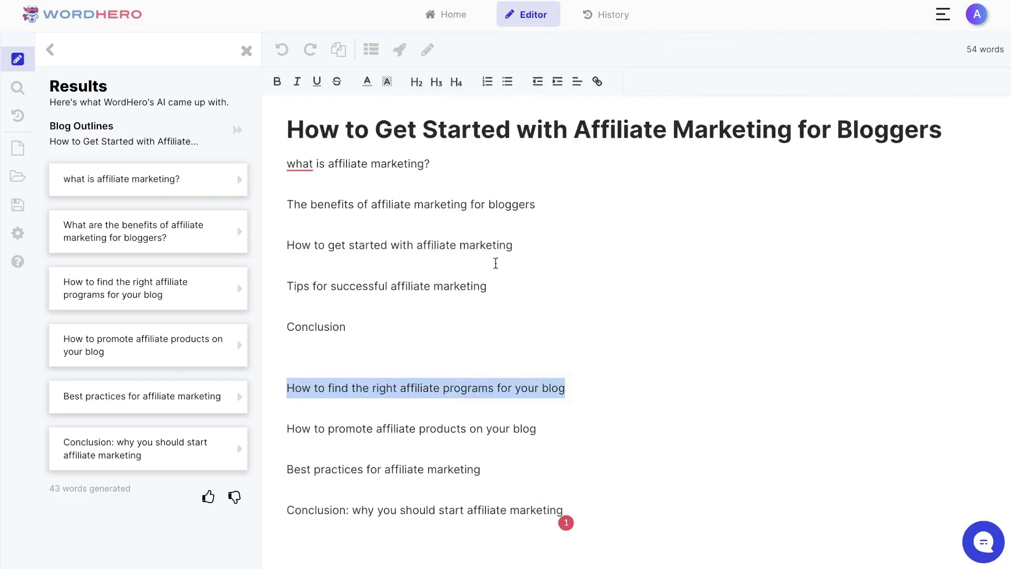
{"action": "left_click", "coordinate": [496, 175]}
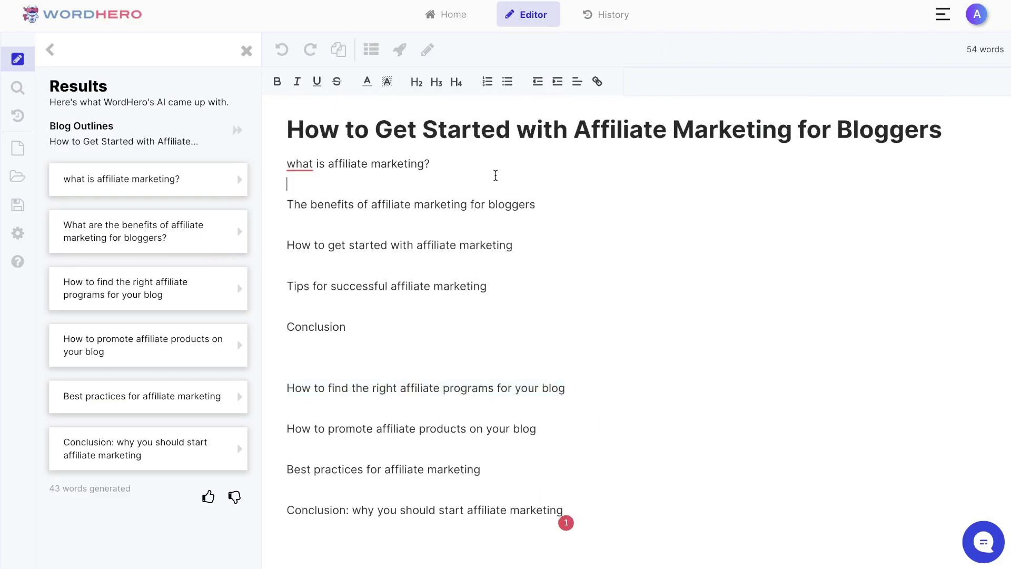
{"action": "type", "text": "How to find the right affiliate programs for your blog"}
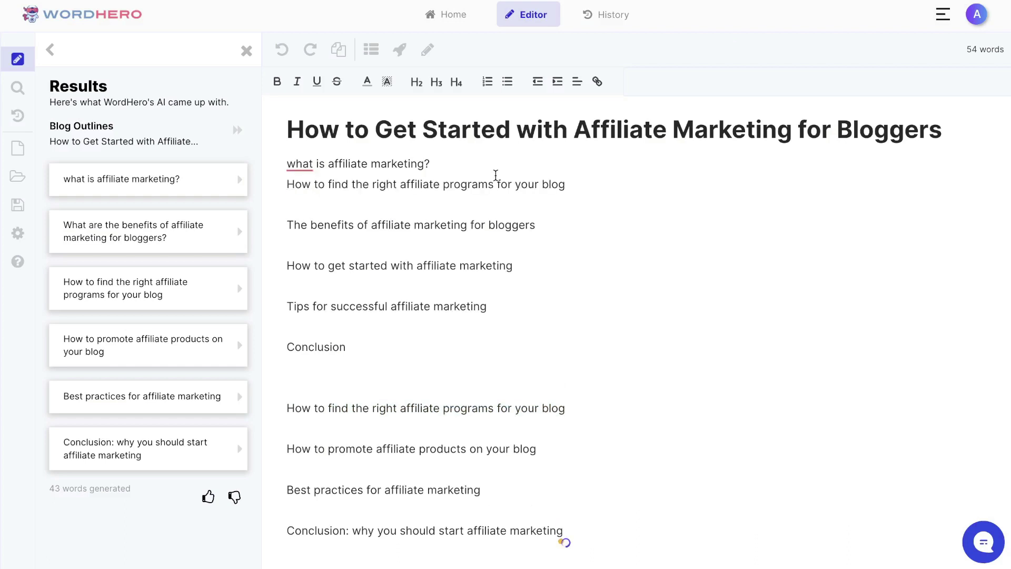
{"action": "key", "text": "Return"}
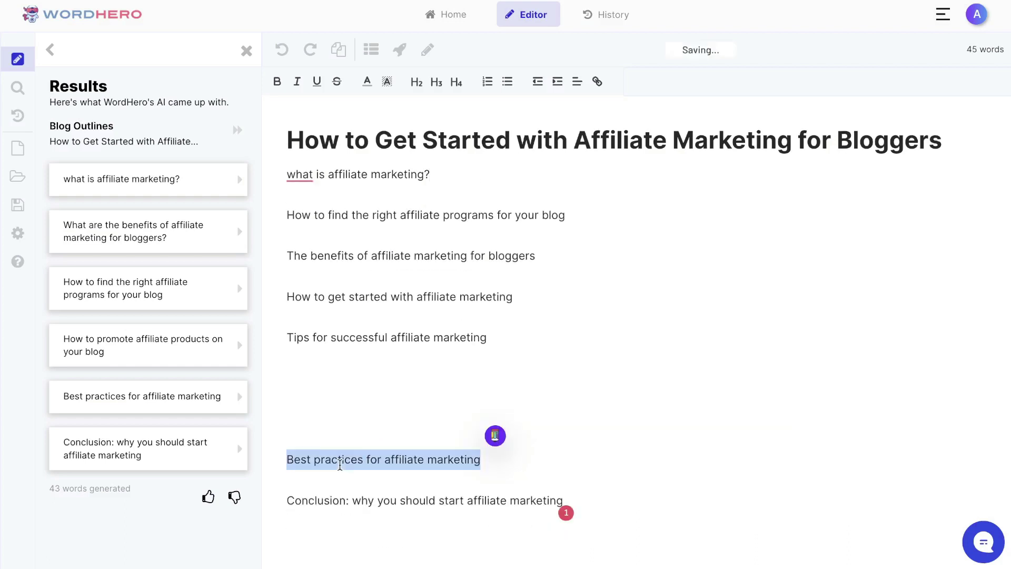
Clean up the combined outline by removing the duplicate headings and the extra blank lines above "Best practices for affiliate marketing"
{"action": "key", "text": "Left"}
{"action": "key", "text": "Up"}
{"action": "key", "text": "BackSpace"}
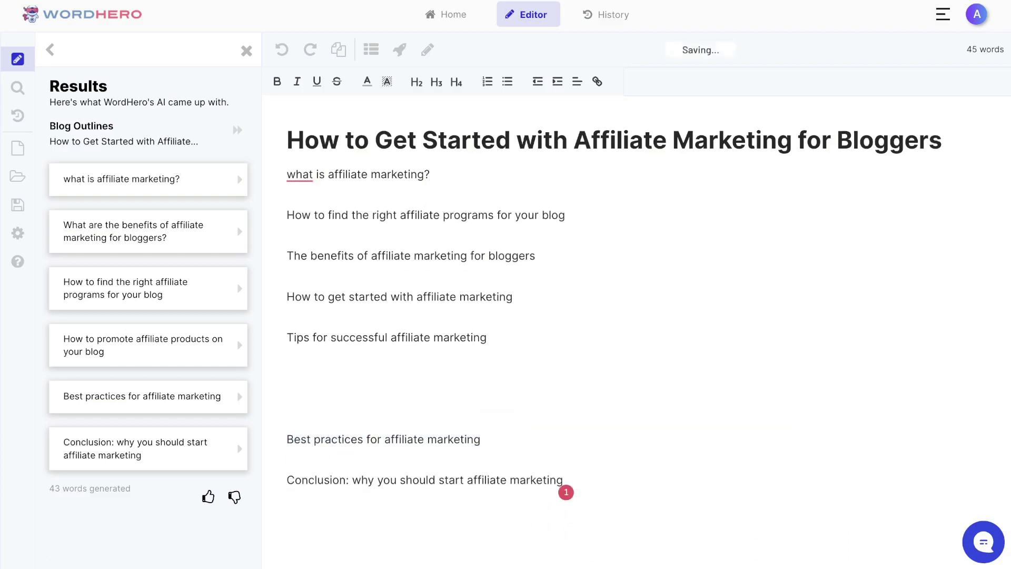
{"action": "key", "text": "BackSpace"}
{"action": "key", "text": "BackSpace"}
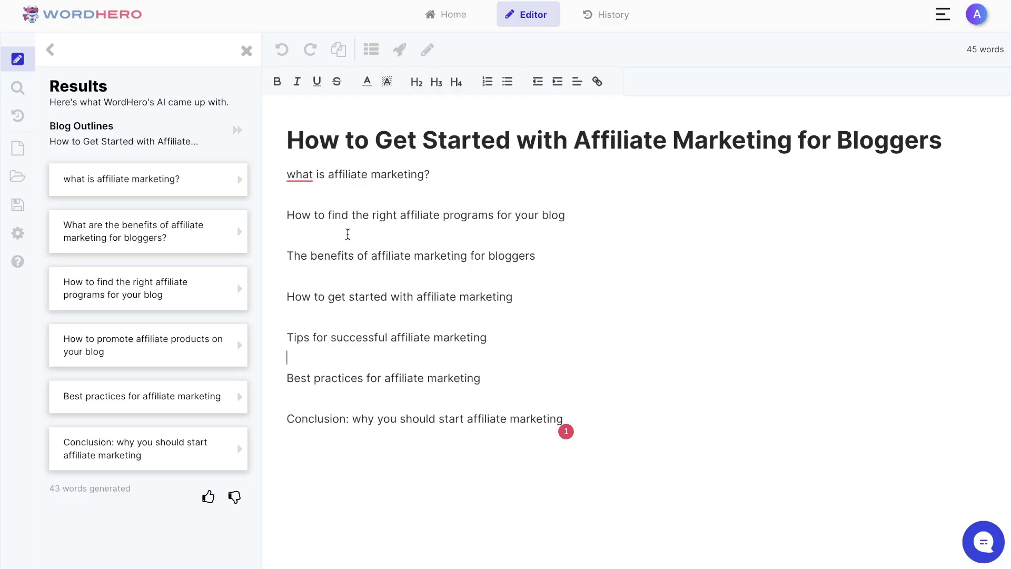
Copy the heading "what is affiliate marketing?", have the AI write the section text beneath it, and format the heading as H2
{"action": "triple_click", "coordinate": [358, 175]}
{"action": "key", "text": "ctrl+c"}
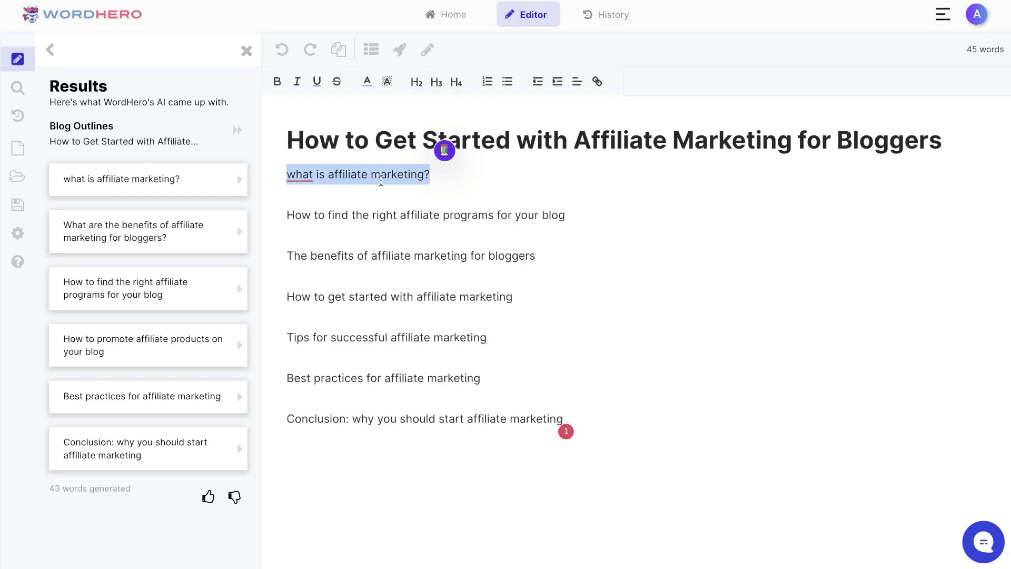
{"action": "left_click", "coordinate": [401, 52]}
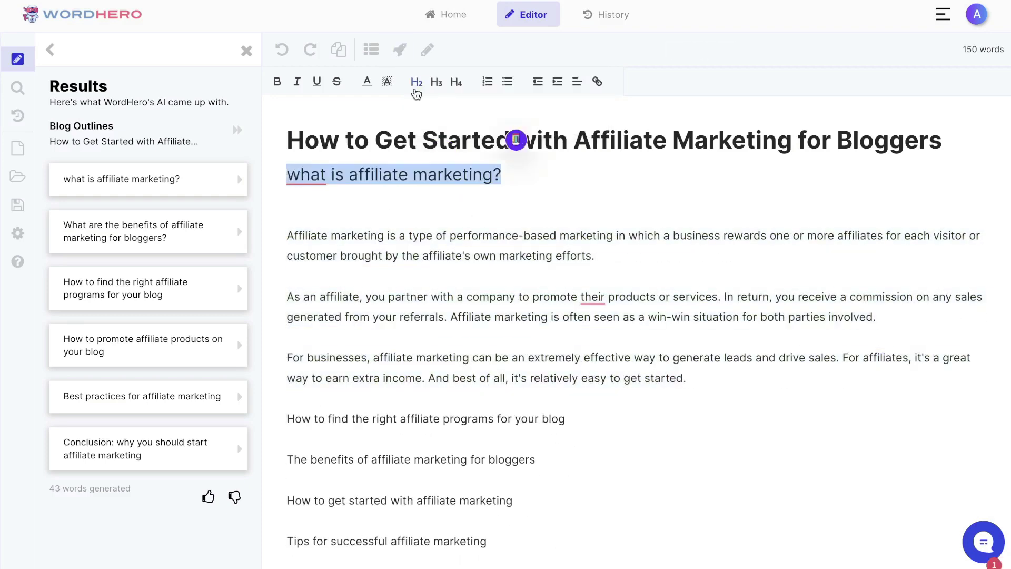
Generate additional text with the Blog Paragraphs tool, using "what is affiliate marketing?" as the short description and leaving keywords and tone empty
{"action": "left_click", "coordinate": [61, 55]}
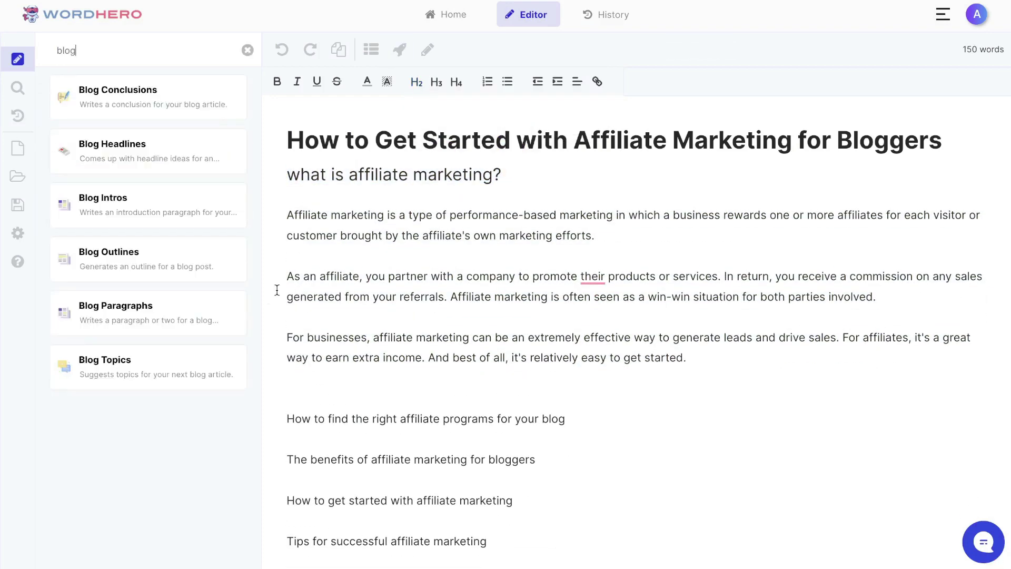
{"action": "left_click", "coordinate": [210, 321]}
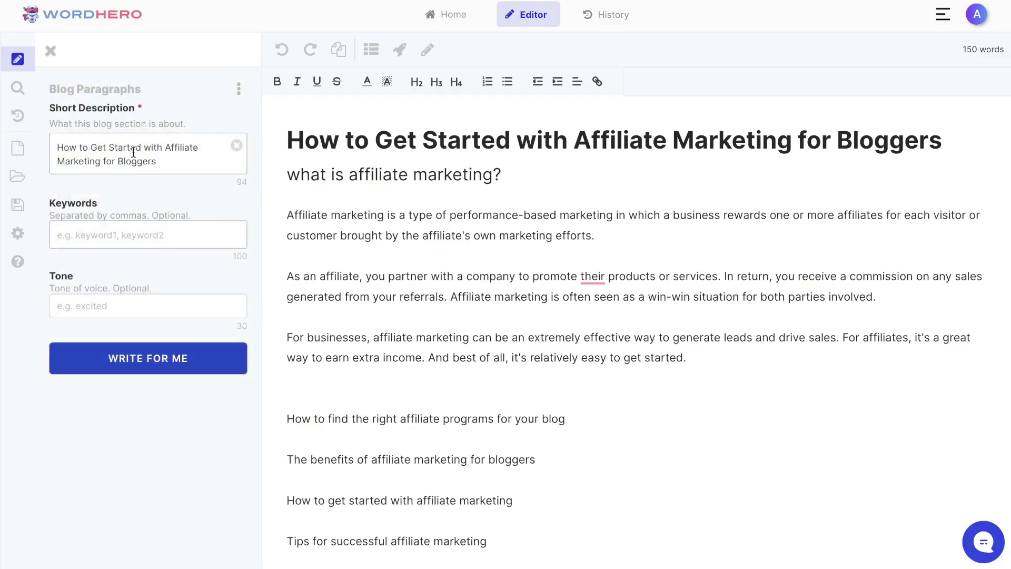
{"action": "key", "text": "ctrl+a"}
{"action": "key", "text": "ctrl+v"}
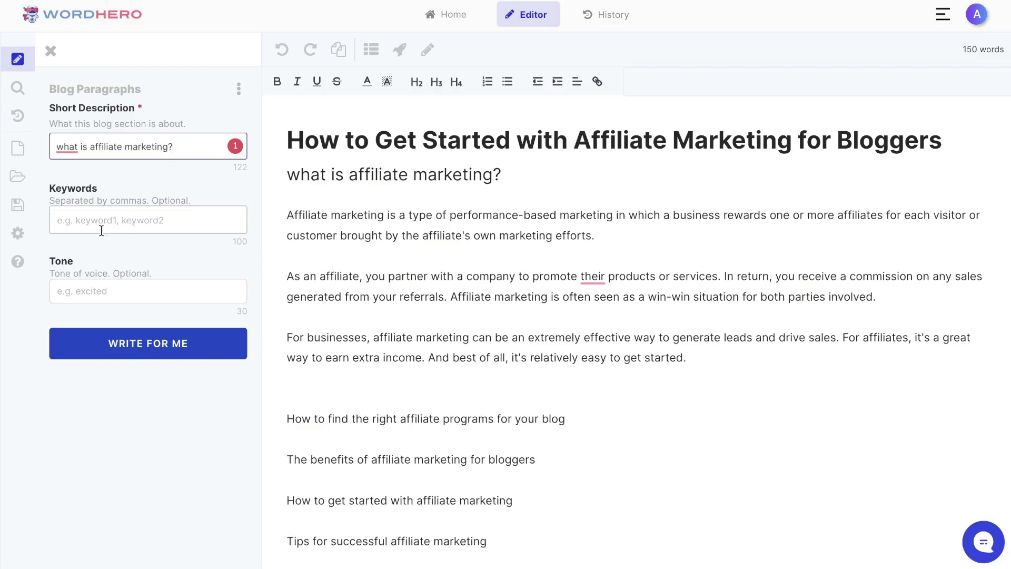
{"action": "left_click", "coordinate": [106, 296]}
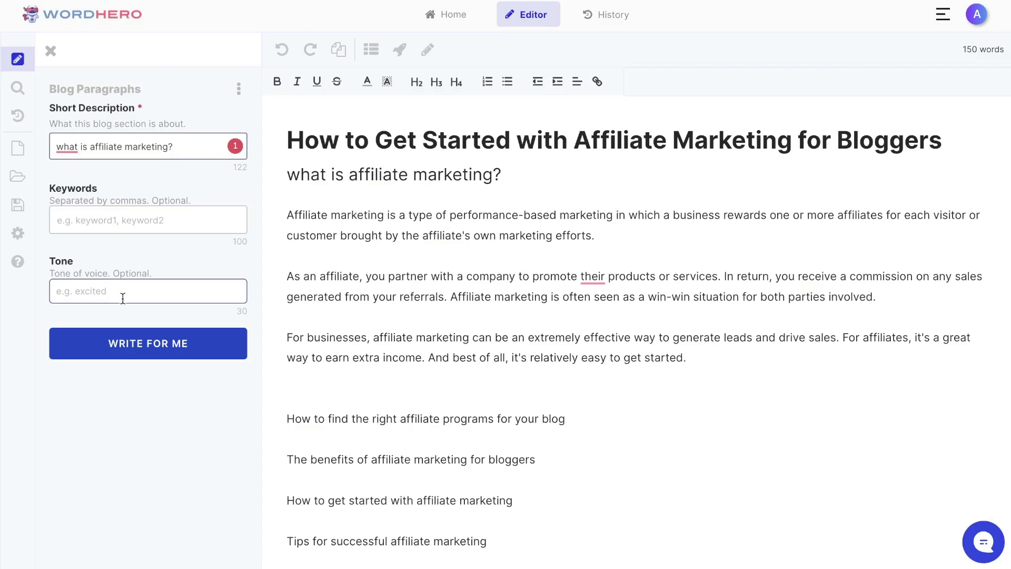
{"action": "key", "text": "shift+Tab"}
{"action": "key", "text": "shift+Tab"}
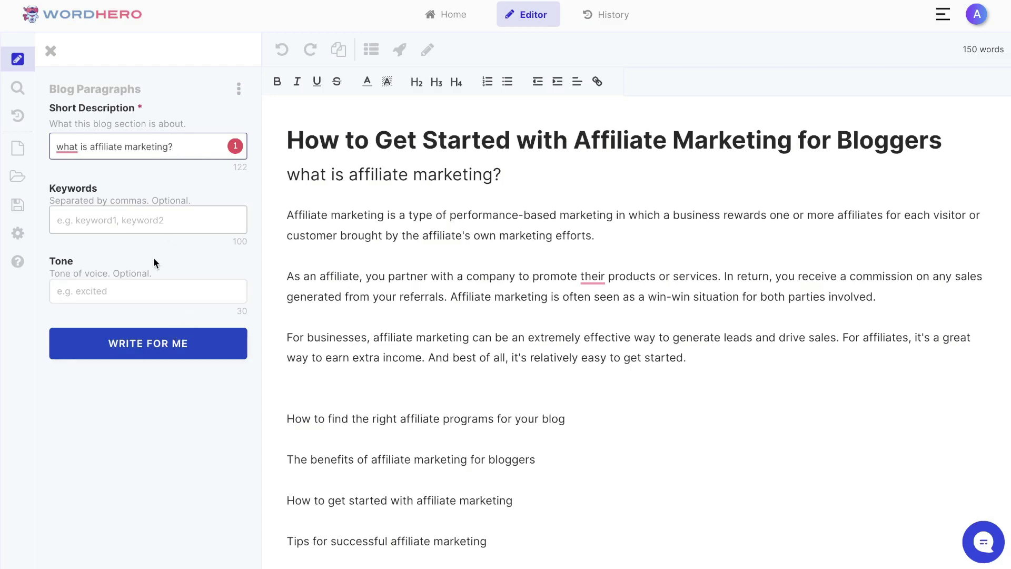
{"action": "left_click", "coordinate": [159, 334]}
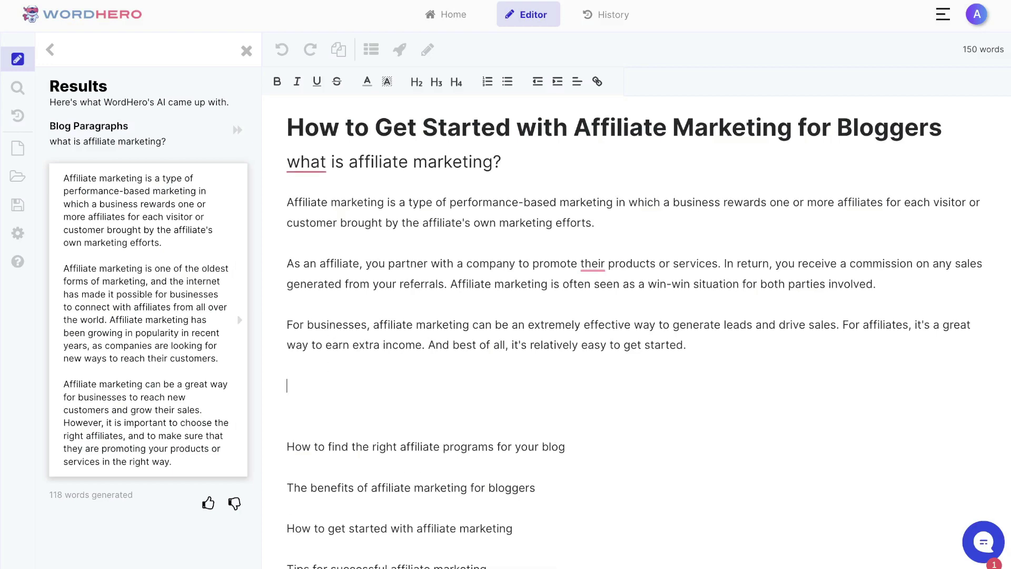
Insert the generated paragraphs at the end of the "what is affiliate marketing?" section and review the section's text
{"action": "left_click", "coordinate": [241, 320]}
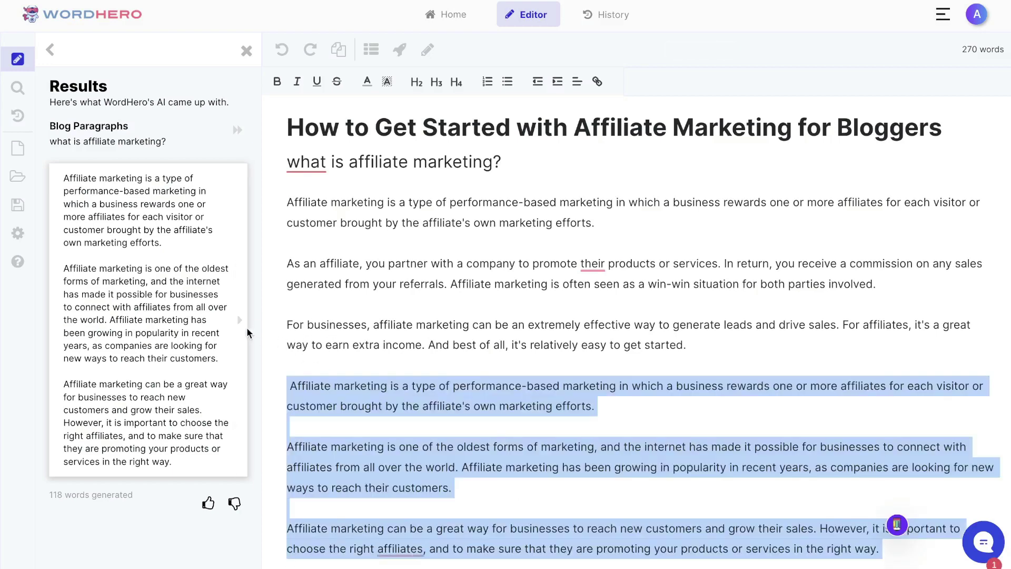
{"action": "scroll", "coordinate": [389, 353], "scroll_direction": "down", "scroll_amount": 1}
{"action": "left_click", "coordinate": [368, 331]}
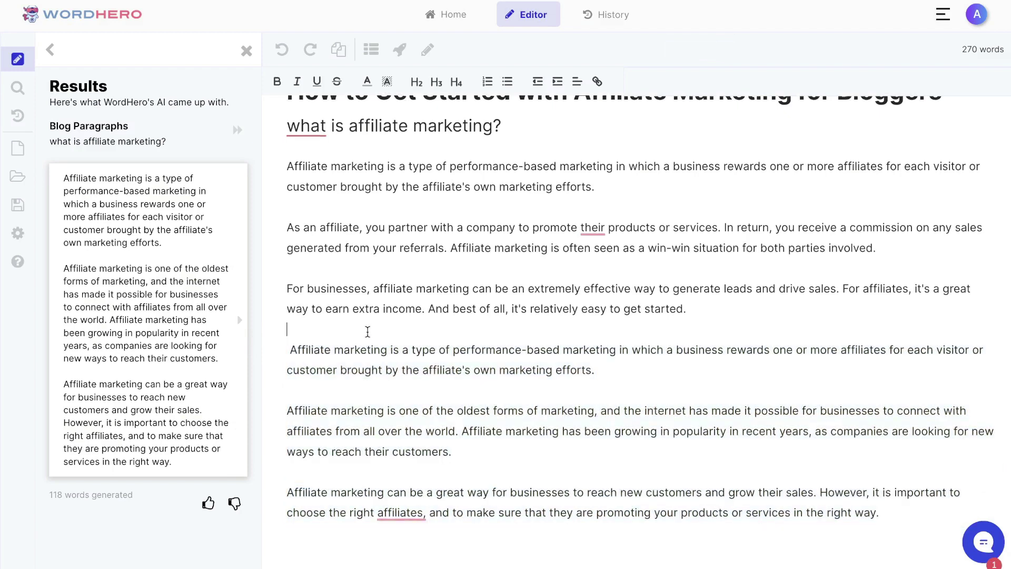
{"action": "scroll", "coordinate": [368, 332], "scroll_direction": "down", "scroll_amount": 2}
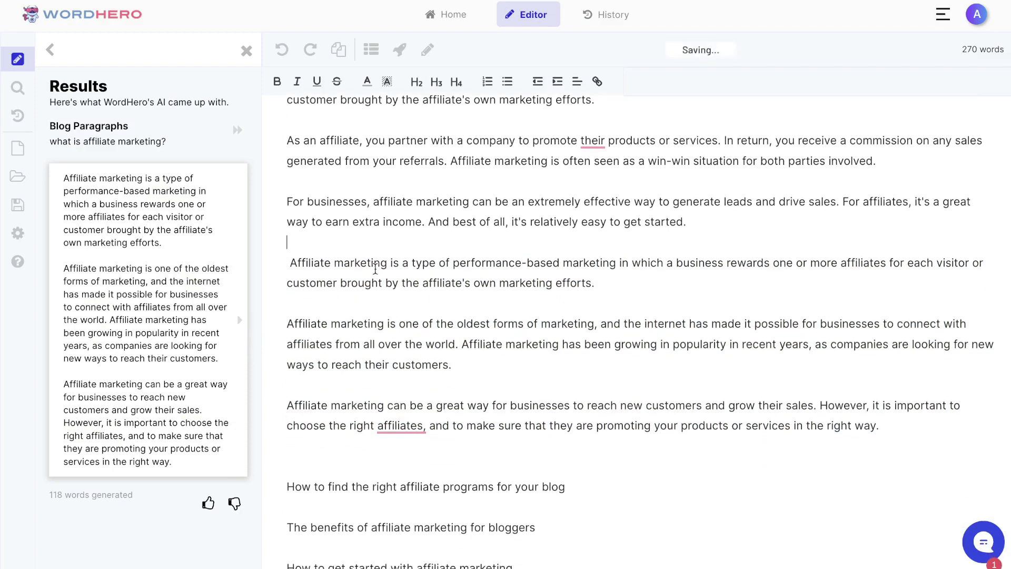
{"action": "scroll", "coordinate": [393, 395], "scroll_direction": "up", "scroll_amount": 1}
{"action": "scroll", "coordinate": [376, 272], "scroll_direction": "up", "scroll_amount": 1}
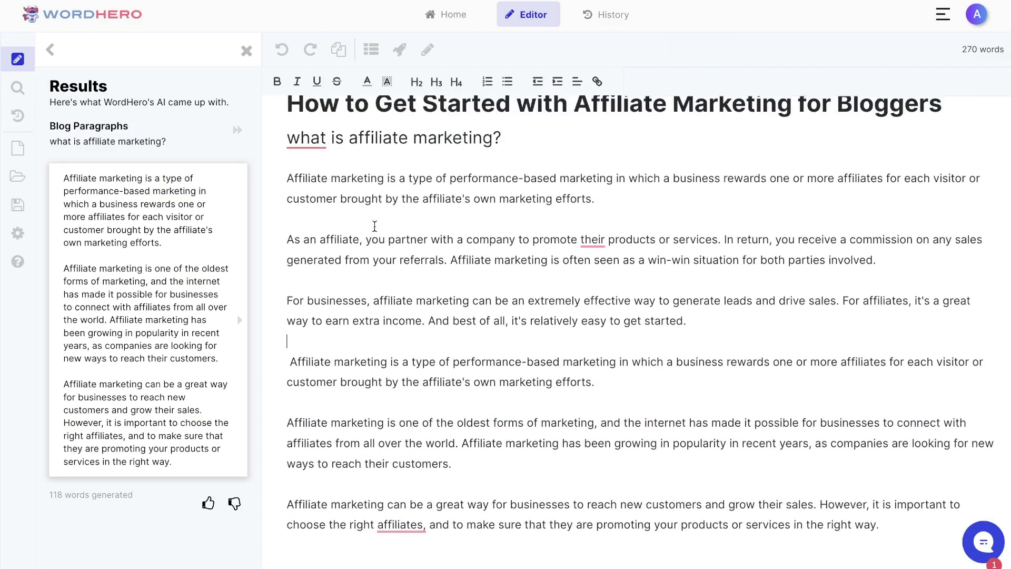
Generate the section text under a bold H2 heading "How to find the right affiliate programs for your blog" and extend its fourth tip
{"action": "scroll", "coordinate": [379, 248], "scroll_direction": "down", "scroll_amount": 1}
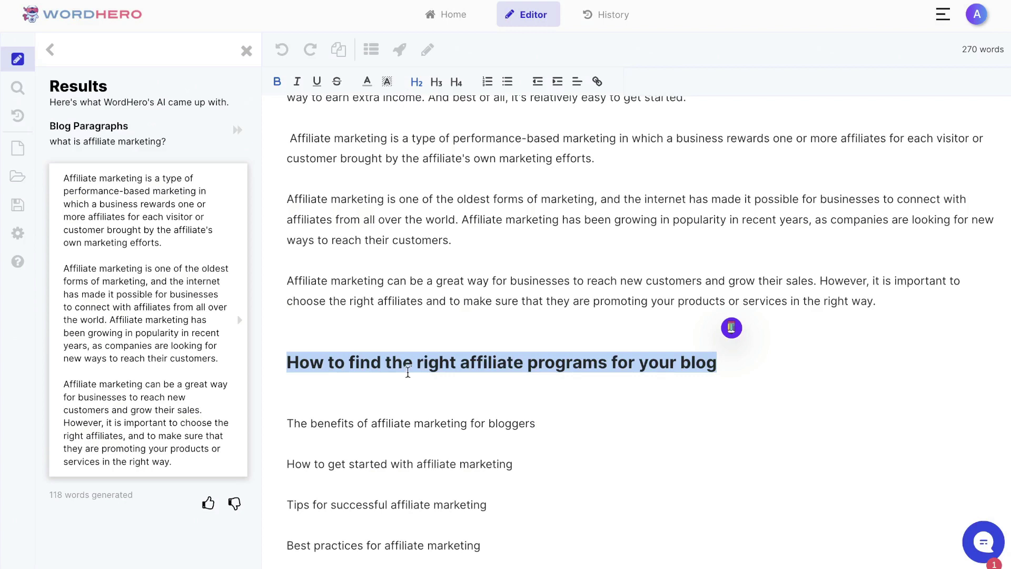
{"action": "left_click", "coordinate": [400, 56]}
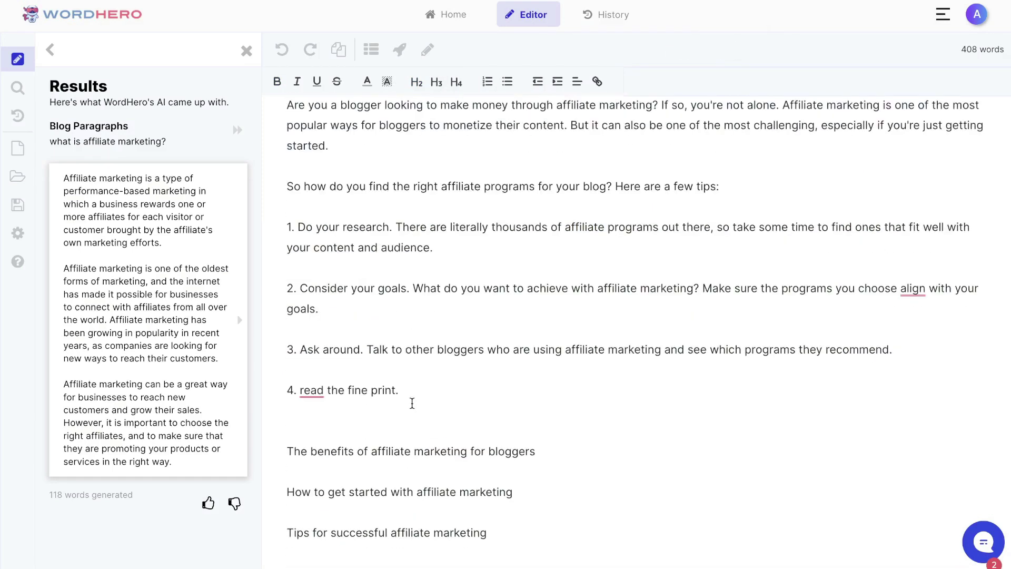
{"action": "left_click", "coordinate": [429, 54]}
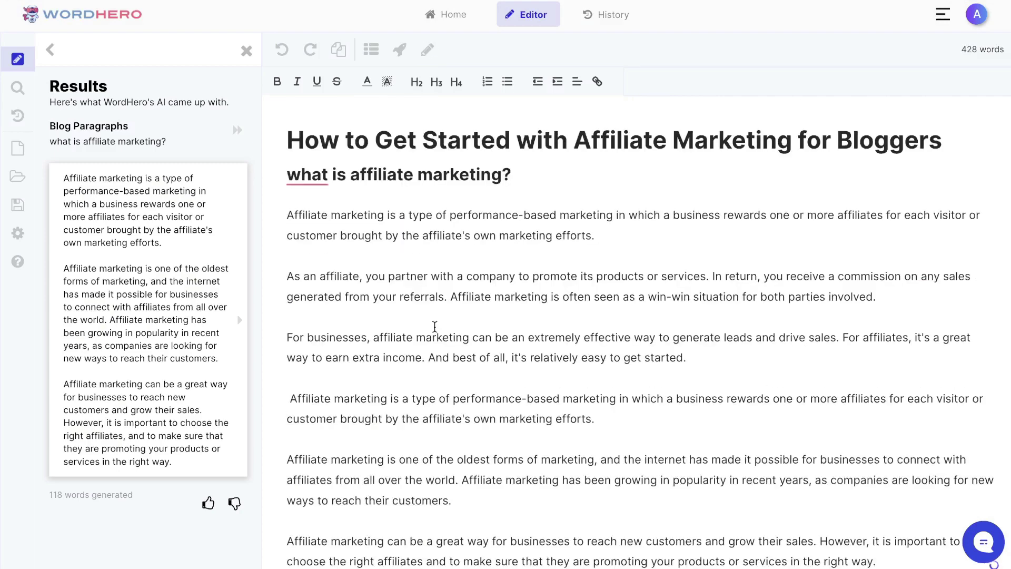
{"action": "scroll", "coordinate": [435, 326], "scroll_direction": "down", "scroll_amount": 12}
{"action": "left_click", "coordinate": [760, 290]}
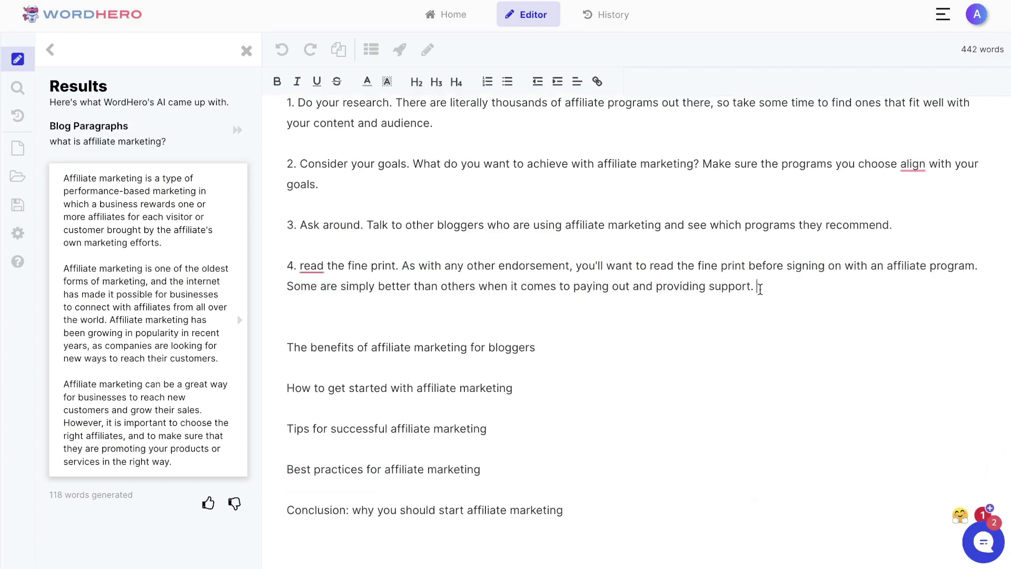
{"action": "left_click", "coordinate": [427, 50]}
Generate new Blog Paragraphs text with the copied heading "How to find the right affiliate programs for your blog" as the short description
{"action": "scroll", "coordinate": [405, 426], "scroll_direction": "up", "scroll_amount": 5}
{"action": "scroll", "coordinate": [390, 326], "scroll_direction": "up", "scroll_amount": 2}
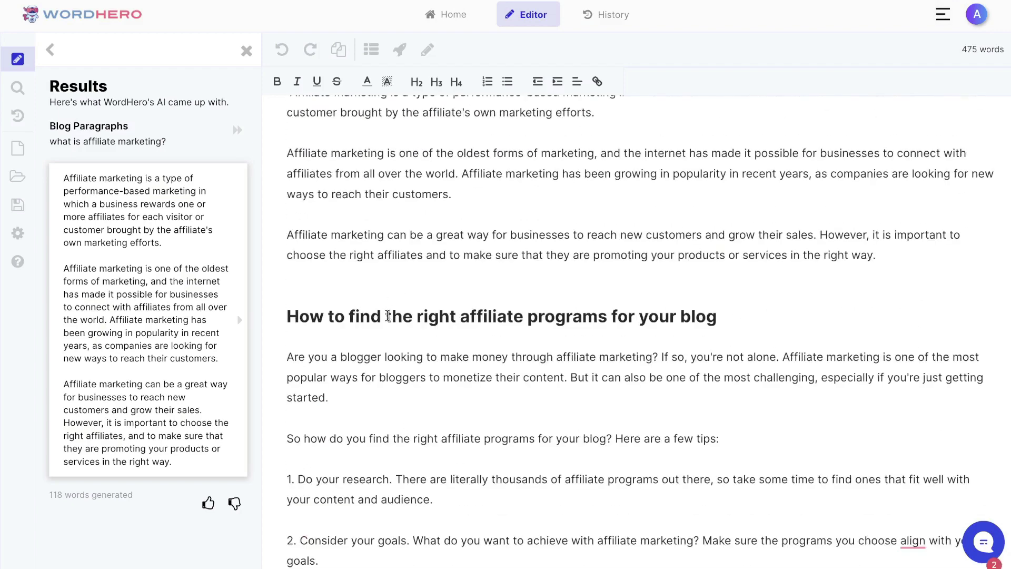
{"action": "triple_click", "coordinate": [388, 316]}
{"action": "key", "text": "ctrl+c"}
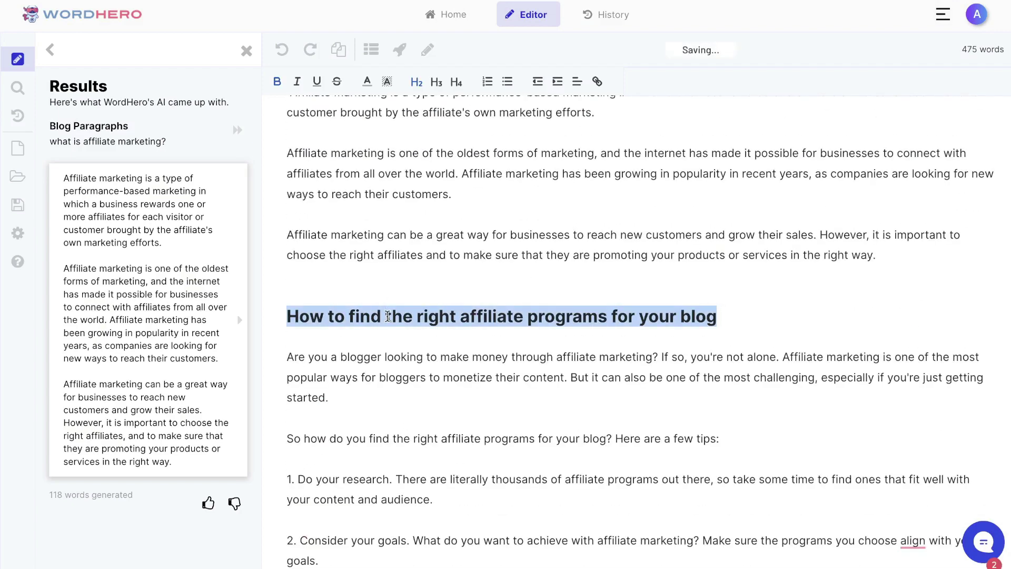
{"action": "left_click", "coordinate": [59, 62]}
{"action": "left_click", "coordinate": [50, 50]}
{"action": "triple_click", "coordinate": [148, 146]}
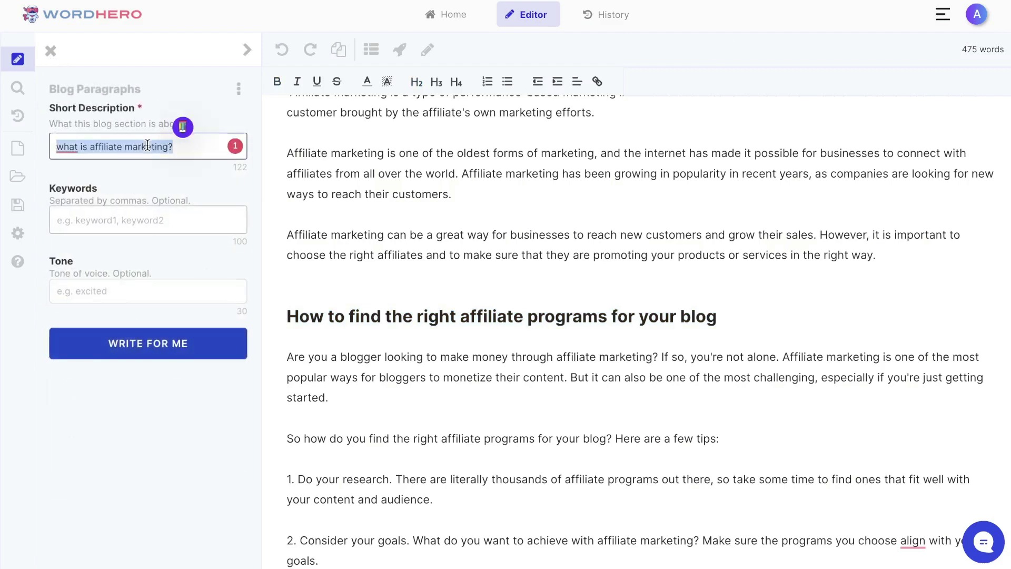
{"action": "key", "text": "ctrl+v"}
{"action": "left_click", "coordinate": [148, 372]}
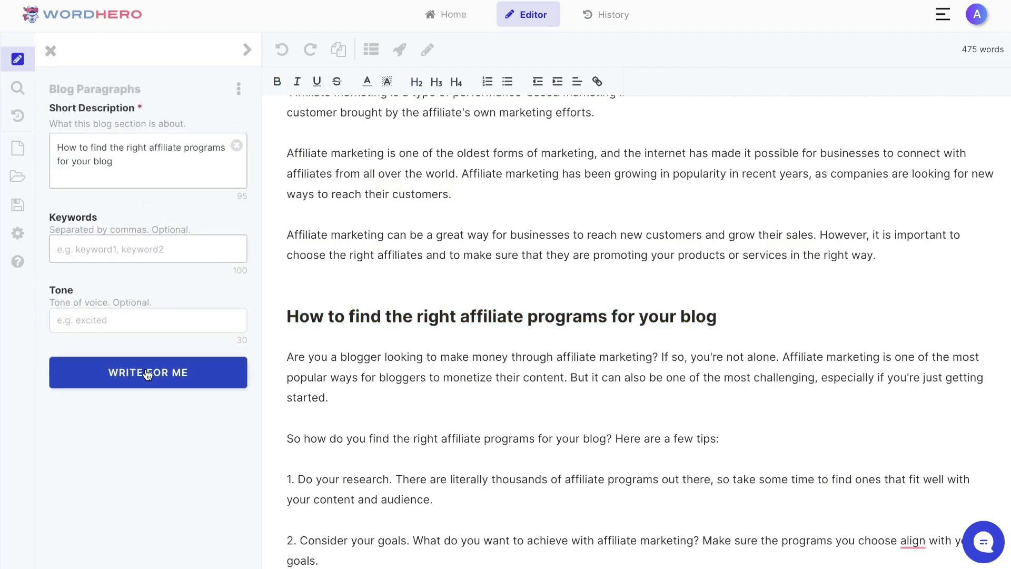
Insert the generated paragraphs below the fourth tip, "read the fine print", and look over the extended section
{"action": "scroll", "coordinate": [497, 345], "scroll_direction": "down", "scroll_amount": 7}
{"action": "scroll", "coordinate": [498, 344], "scroll_direction": "down", "scroll_amount": 6}
{"action": "left_click", "coordinate": [465, 342]}
{"action": "key", "text": "Return"}
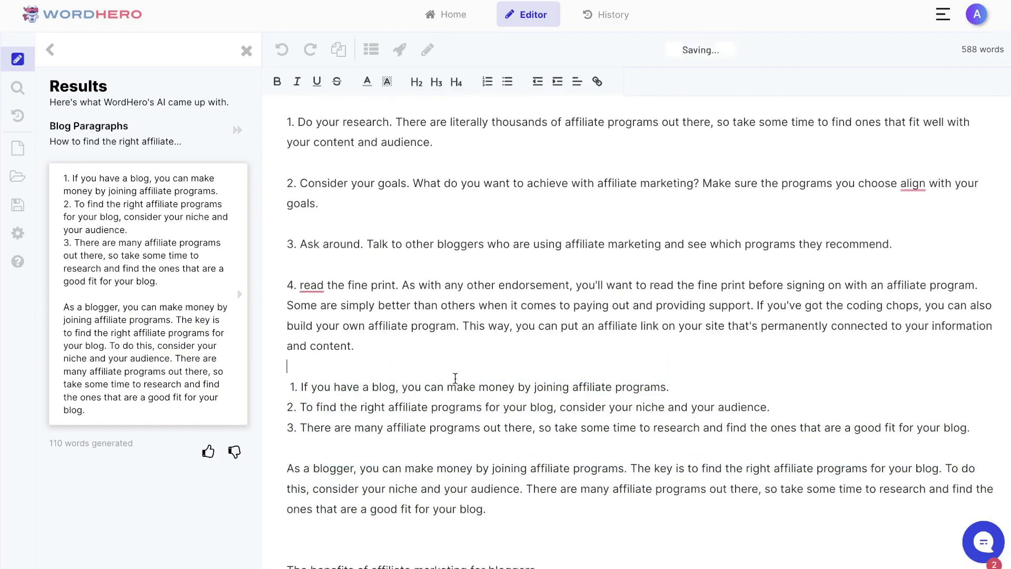
{"action": "scroll", "coordinate": [455, 377], "scroll_direction": "down", "scroll_amount": 1}
{"action": "scroll", "coordinate": [440, 291], "scroll_direction": "up", "scroll_amount": 1}
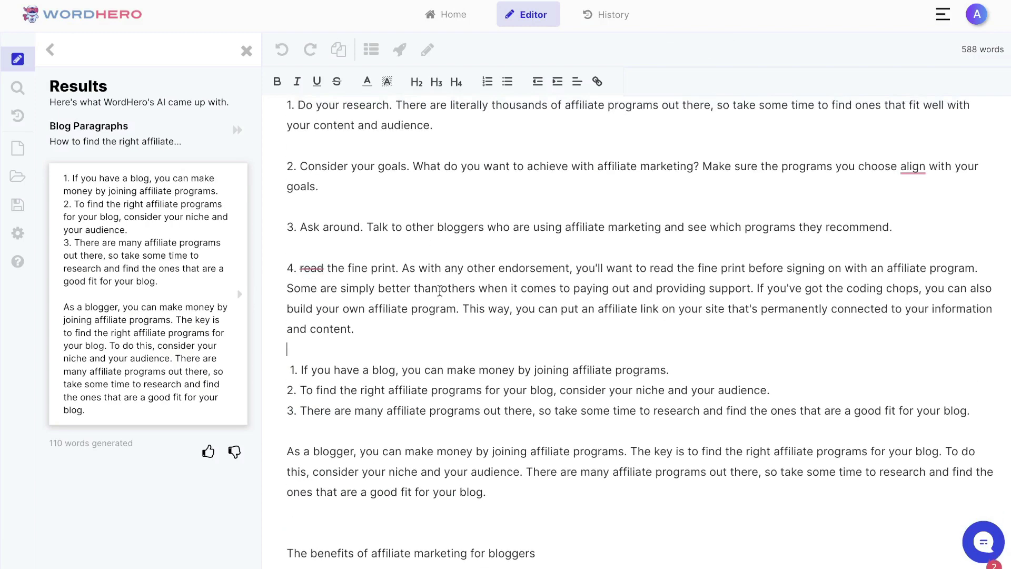
{"action": "scroll", "coordinate": [440, 292], "scroll_direction": "up", "scroll_amount": 2}
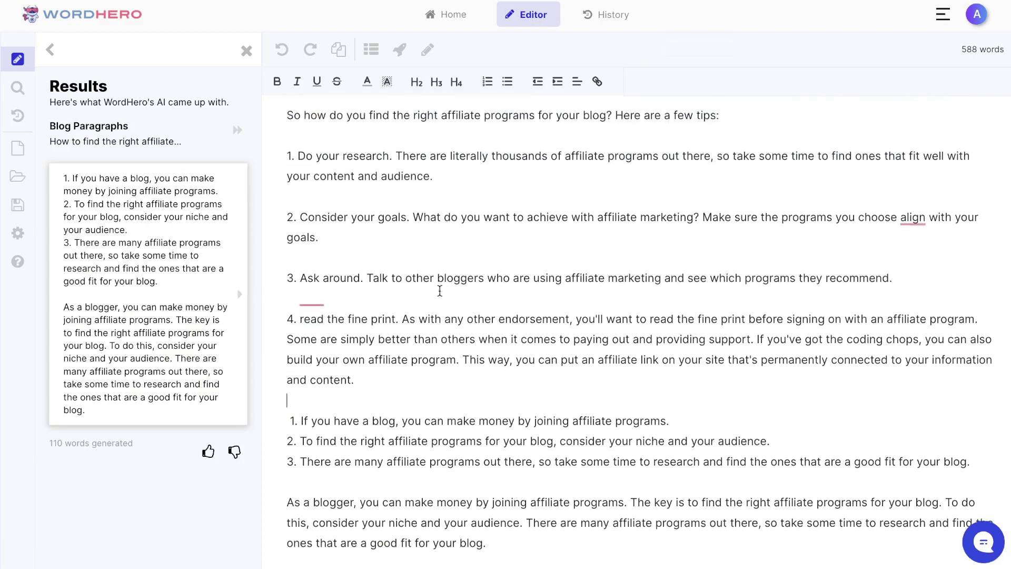
Generate the section text under the H2 heading "The benefits of affiliate marketing for bloggers"
{"action": "scroll", "coordinate": [439, 291], "scroll_direction": "up", "scroll_amount": 5}
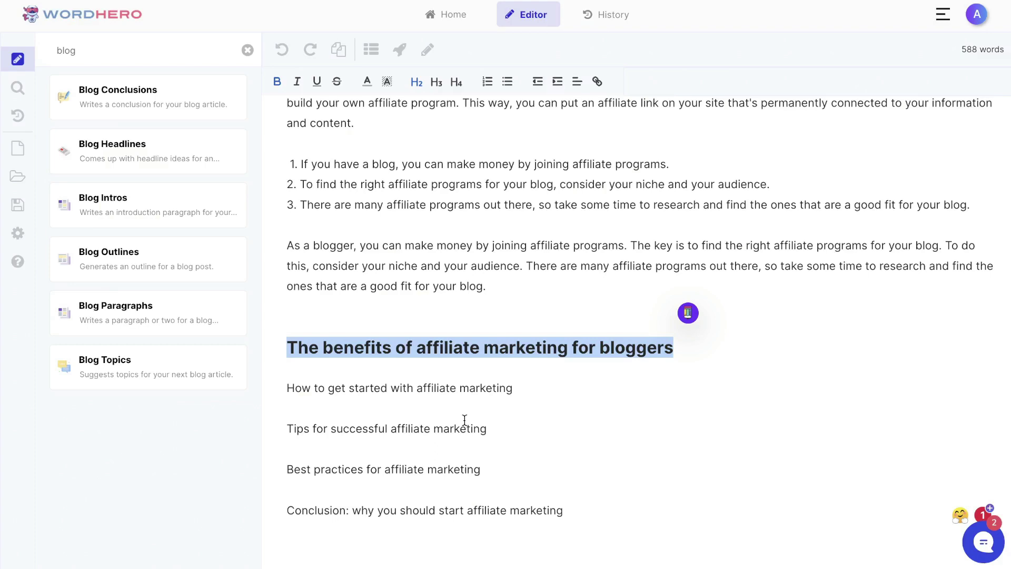
{"action": "left_click", "coordinate": [550, 346]}
{"action": "key", "text": "ctrl+Return"}
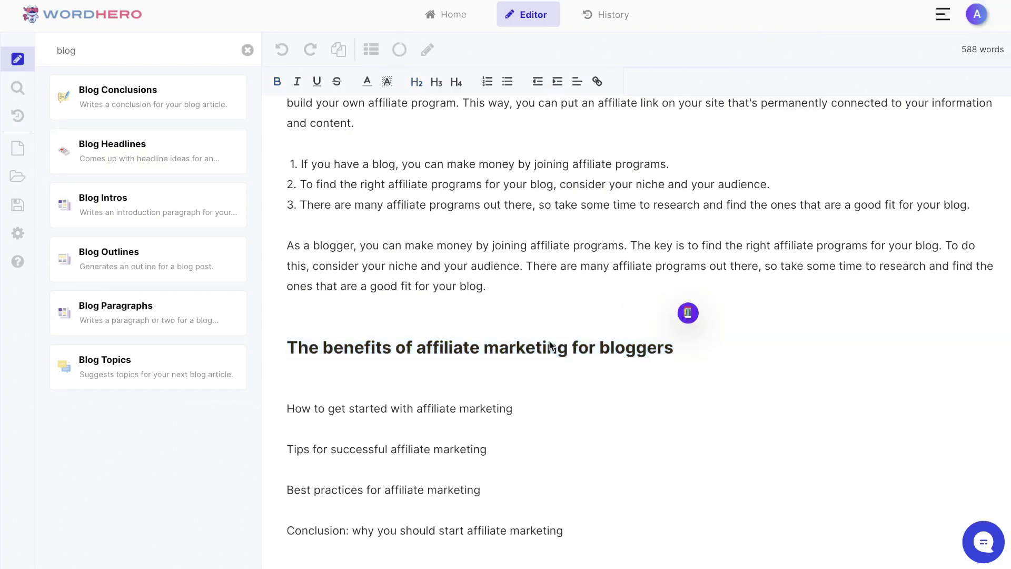
Tidy the end of the benefits section by leaving only a blank line between its fourth point and the next outline heading
{"action": "scroll", "coordinate": [549, 392], "scroll_direction": "up", "scroll_amount": 10}
{"action": "scroll", "coordinate": [548, 389], "scroll_direction": "down", "scroll_amount": 2}
{"action": "left_click", "coordinate": [298, 399]}
{"action": "key", "text": "BackSpace"}
{"action": "key", "text": "BackSpace"}
{"action": "key", "text": "BackSpace"}
{"action": "key", "text": "Return"}
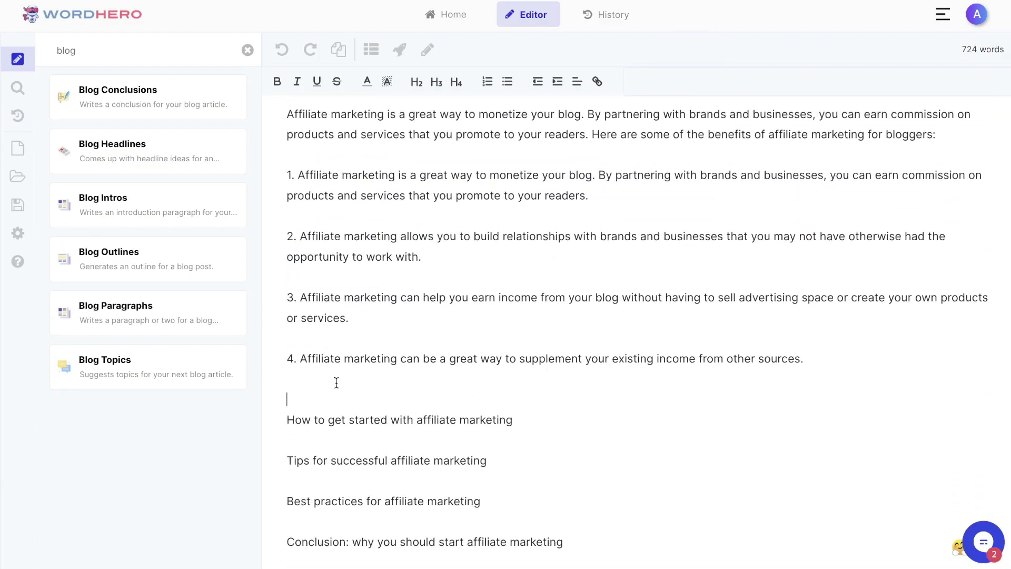
Generate the full section text under "How to get started with affiliate marketing" and append the generated Blog Paragraphs result on that heading
{"action": "key", "text": "ctrl+Return"}
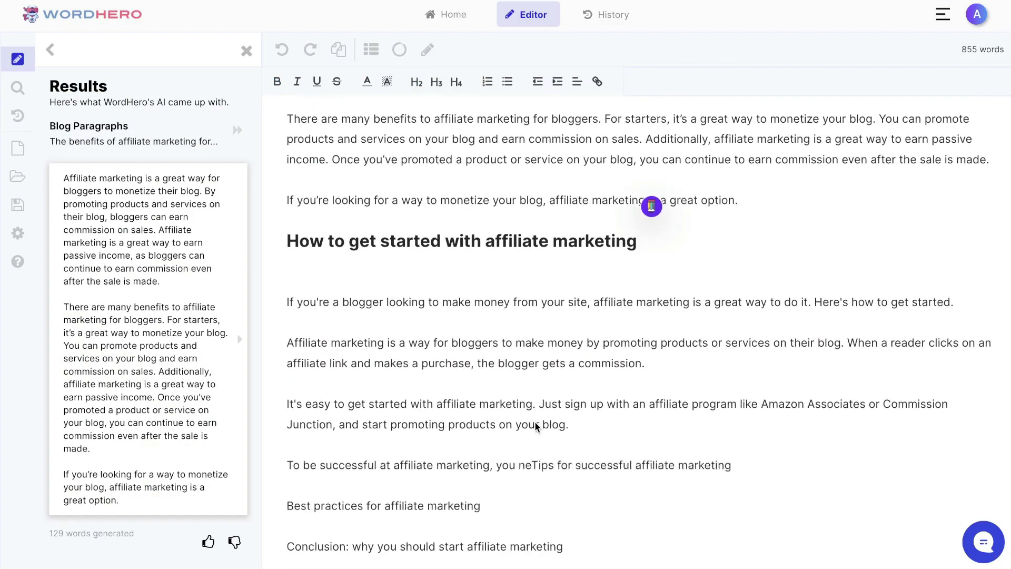
{"action": "key", "text": "ctrl+Return"}
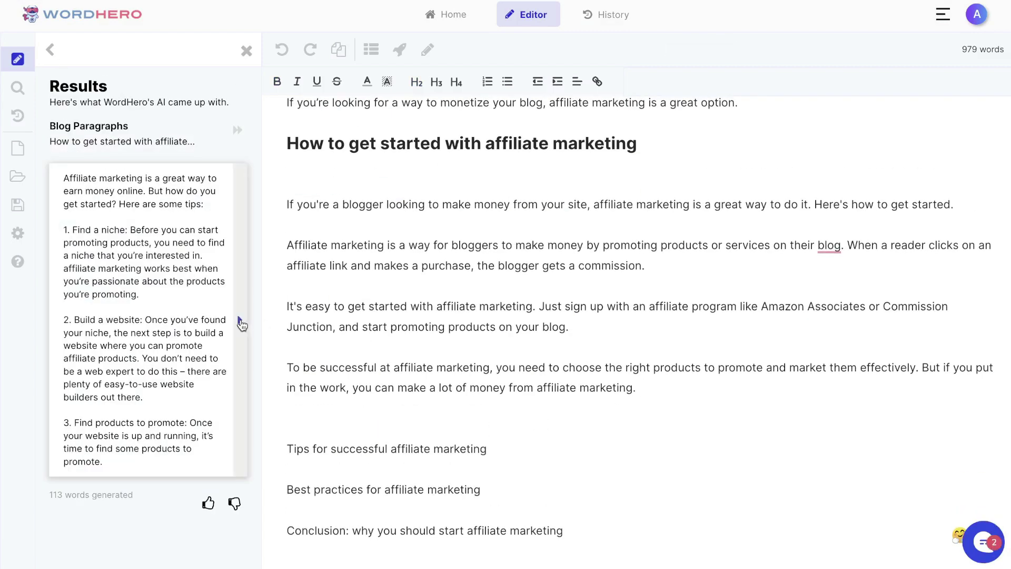
{"action": "left_click", "coordinate": [239, 321]}
Format the heading "Tips for successful affiliate marketing" as H2 and generate its section text
{"action": "triple_click", "coordinate": [420, 427]}
{"action": "key", "text": "ctrl+alt+2"}
{"action": "left_click", "coordinate": [399, 49]}
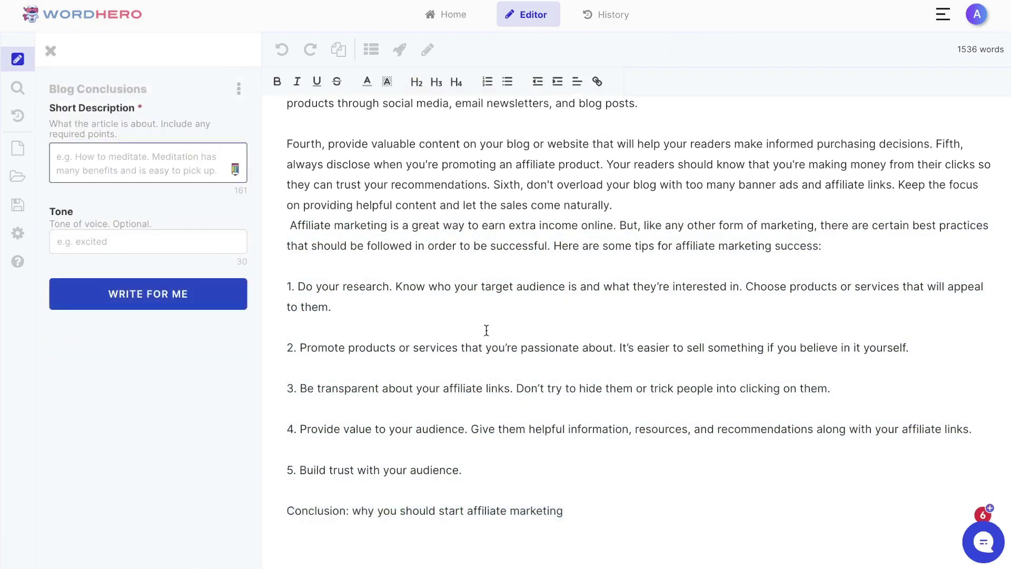
Look over the article and generate Blog Conclusions with the copied title "How to Get Started with Affiliate Marketing for Bloggers" as the short description
{"action": "scroll", "coordinate": [487, 330], "scroll_direction": "down", "scroll_amount": 1}
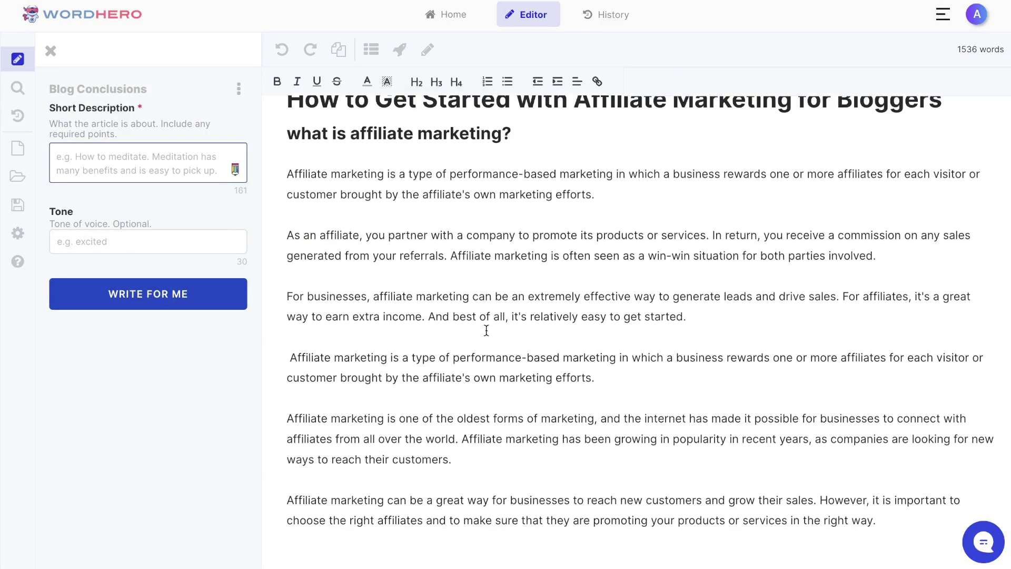
{"action": "scroll", "coordinate": [686, 399], "scroll_direction": "down", "scroll_amount": 1}
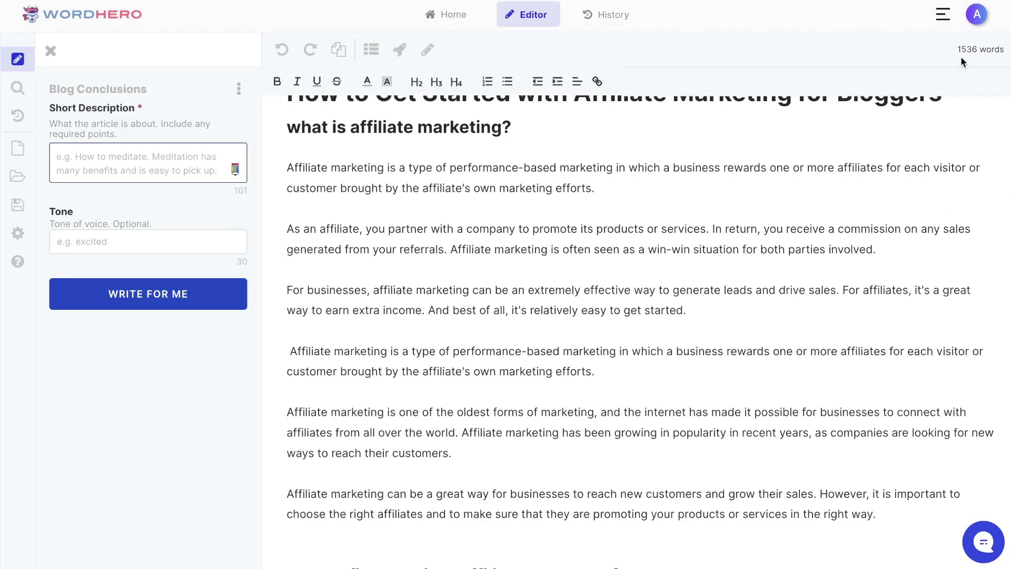
{"action": "scroll", "coordinate": [907, 185], "scroll_direction": "down", "scroll_amount": 20}
{"action": "scroll", "coordinate": [908, 185], "scroll_direction": "down", "scroll_amount": 15}
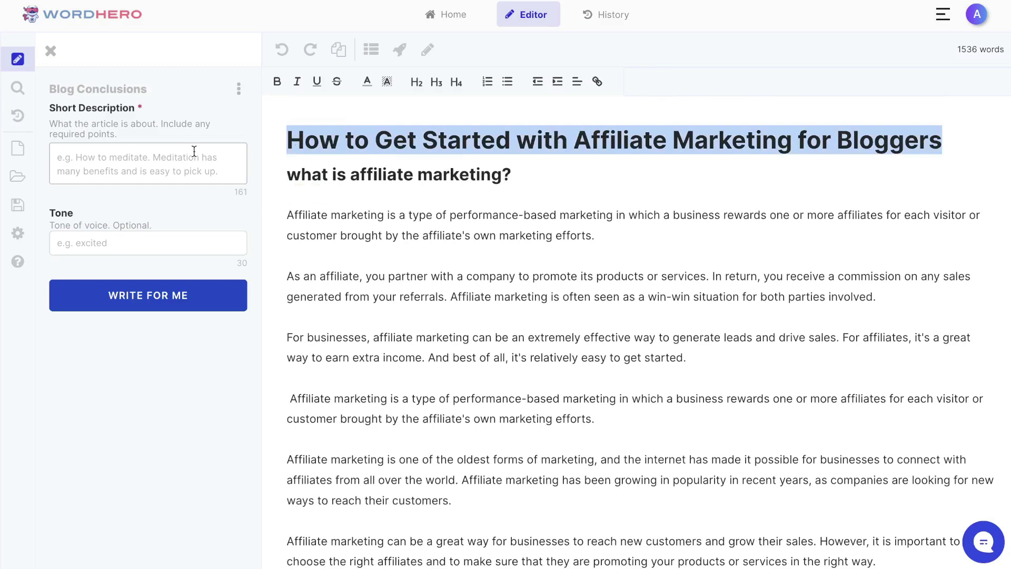
{"action": "left_click", "coordinate": [182, 153]}
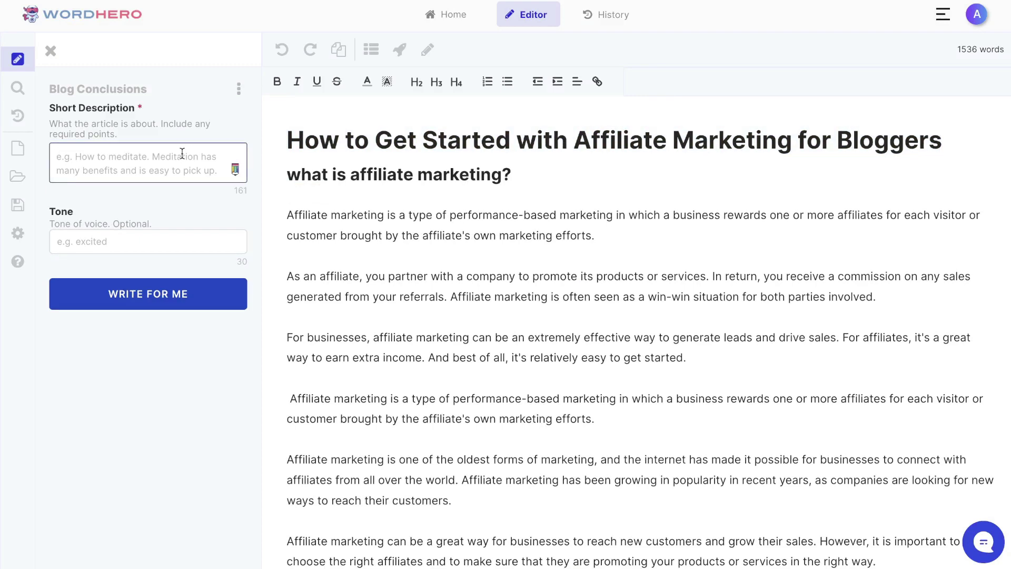
{"action": "type", "text": "How to Get Started with Affiliate Marketing for Bloggers"}
{"action": "left_click", "coordinate": [176, 290]}
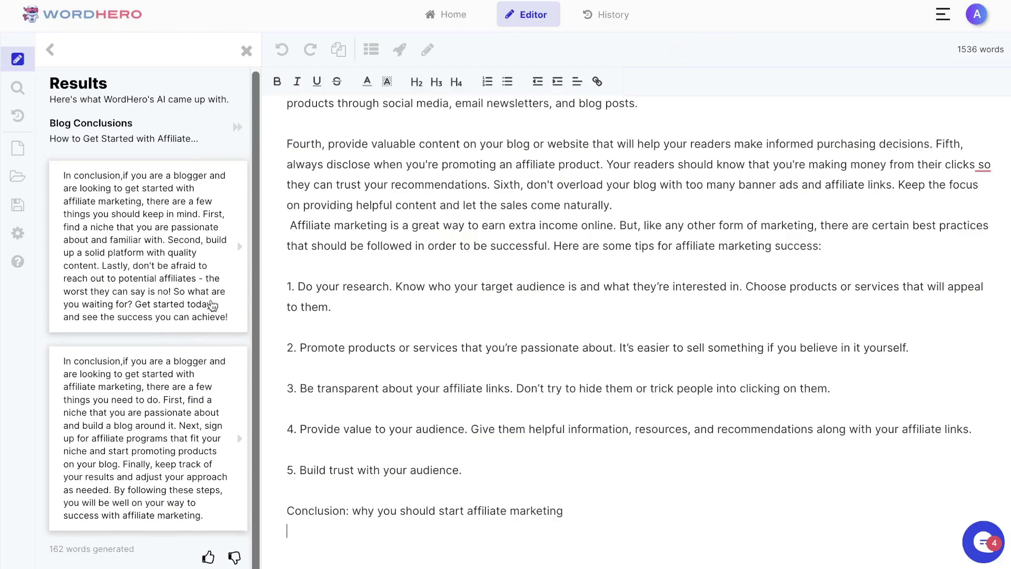
Insert the first generated conclusion below "Conclusion: why you should start affiliate marketing" and look over the article
{"action": "left_click", "coordinate": [240, 246]}
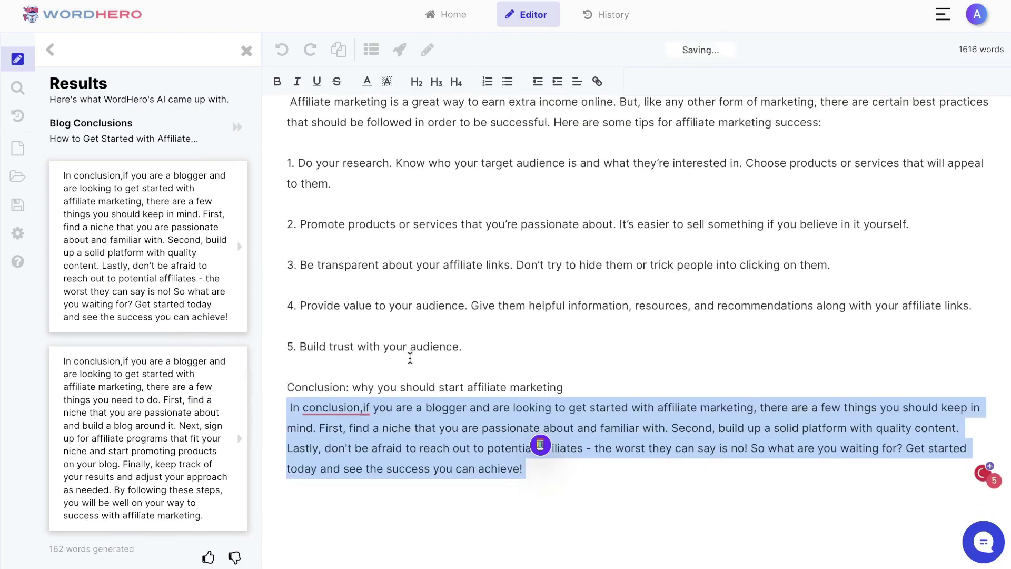
{"action": "scroll", "coordinate": [406, 390], "scroll_direction": "up", "scroll_amount": 1}
{"action": "triple_click", "coordinate": [399, 421]}
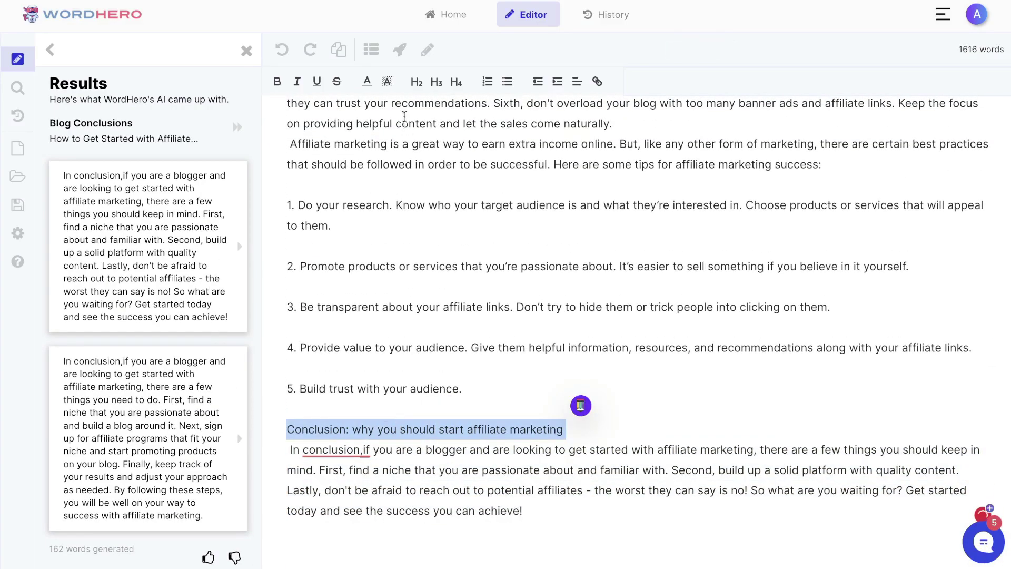
{"action": "scroll", "coordinate": [487, 362], "scroll_direction": "up", "scroll_amount": 15}
{"action": "scroll", "coordinate": [487, 362], "scroll_direction": "up", "scroll_amount": 10}
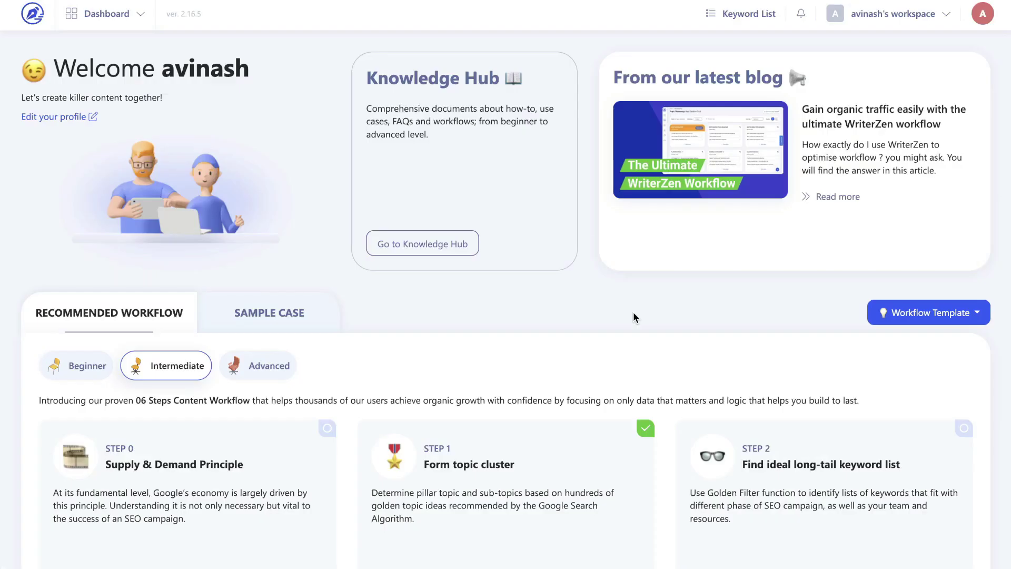
Switch to WriterZen and create a Content Creator project named "How to Get Started with Affiliate Marketing for Bloggers"
{"action": "scroll", "coordinate": [633, 317], "scroll_direction": "down", "scroll_amount": 6}
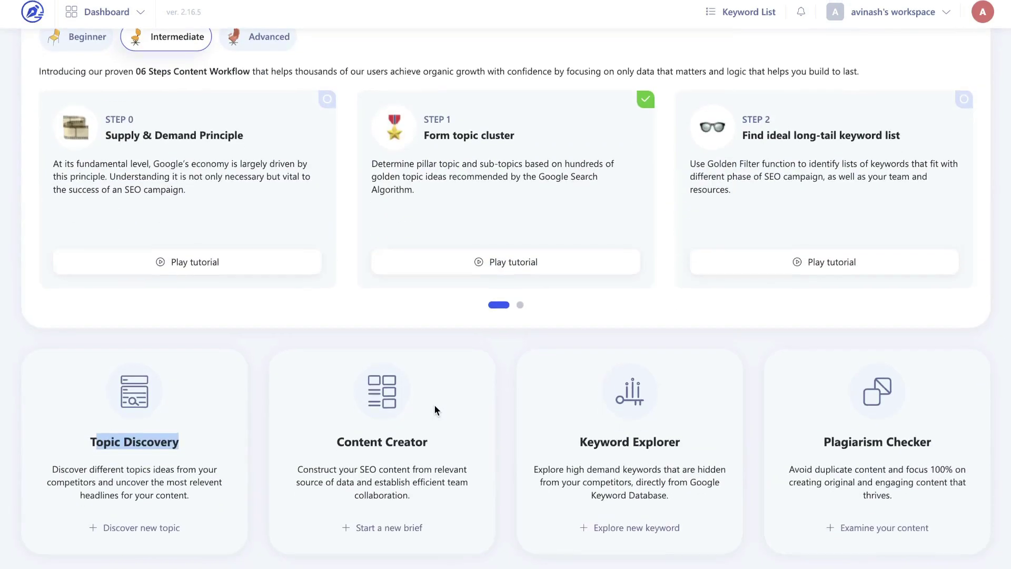
{"action": "left_click", "coordinate": [390, 527]}
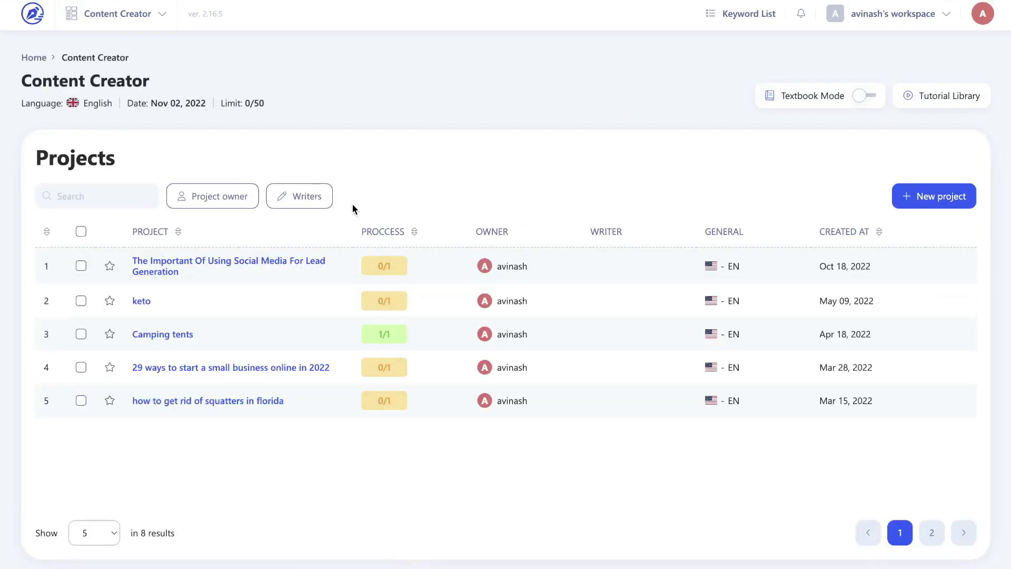
{"action": "left_click", "coordinate": [927, 196]}
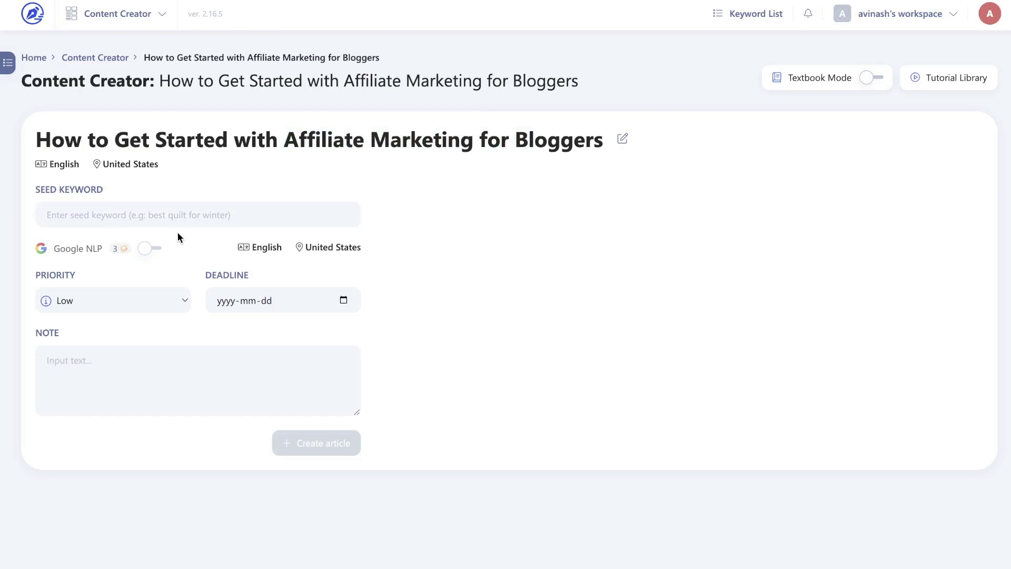
Create an article in the project with the seed keyword "Affiliate Marketing for Bloggers" taken from the project title
{"action": "left_click_drag", "start_coordinate": [286, 142], "coordinate": [600, 150]}
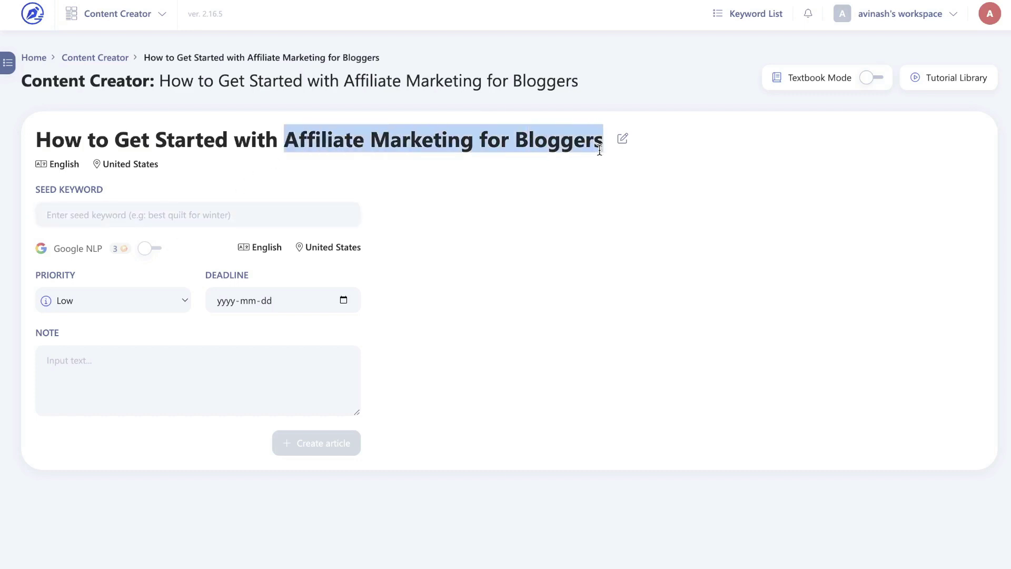
{"action": "left_click_drag", "start_coordinate": [532, 150], "coordinate": [201, 214]}
{"action": "left_click", "coordinate": [317, 436]}
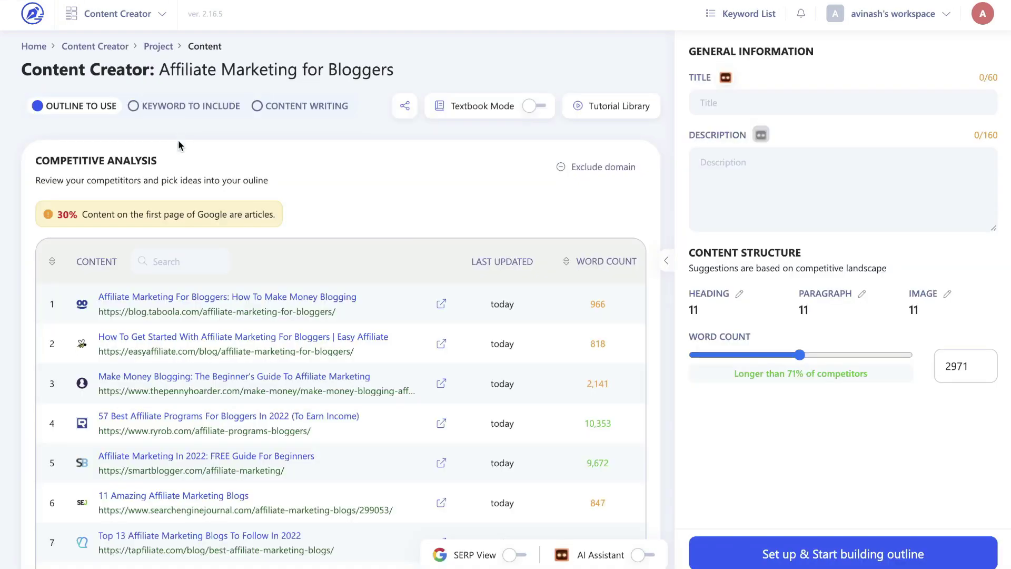
Look through the ranked competitor articles and open the summary of "Affiliate Marketing For Bloggers: How To Make Money Blogging"
{"action": "scroll", "coordinate": [230, 169], "scroll_direction": "down", "scroll_amount": 2}
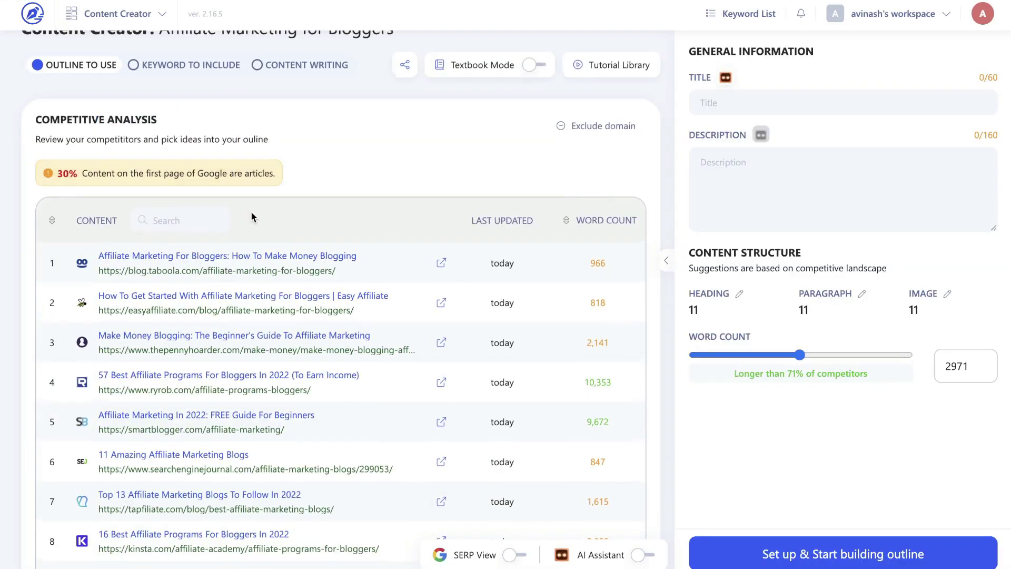
{"action": "scroll", "coordinate": [251, 211], "scroll_direction": "down", "scroll_amount": 1}
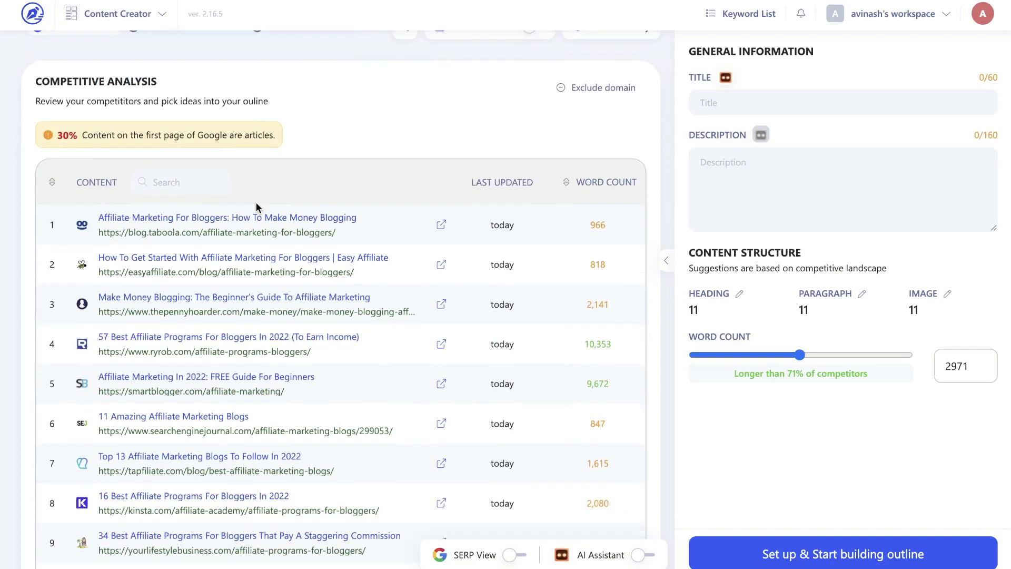
{"action": "scroll", "coordinate": [298, 154], "scroll_direction": "up", "scroll_amount": 2}
{"action": "scroll", "coordinate": [327, 158], "scroll_direction": "down", "scroll_amount": 5}
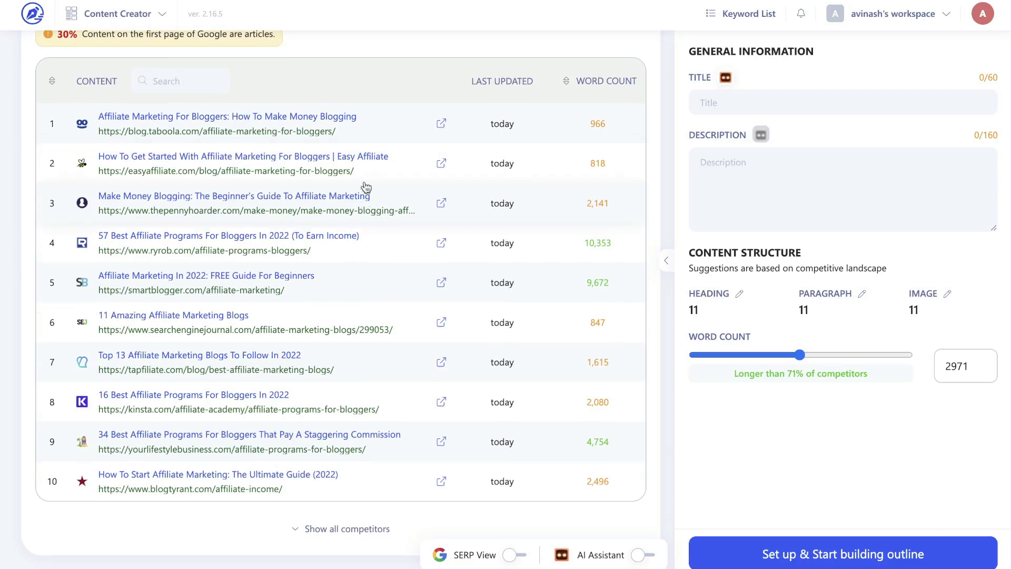
{"action": "left_click", "coordinate": [356, 140]}
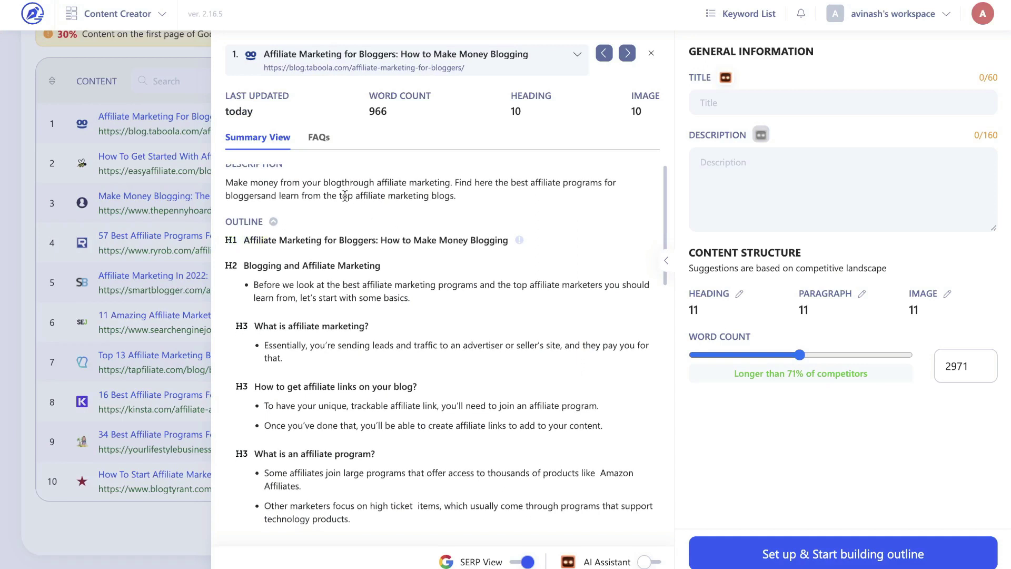
Examine the headings and key points in the outline of the first competitor's article
{"action": "scroll", "coordinate": [377, 246], "scroll_direction": "down", "scroll_amount": 1}
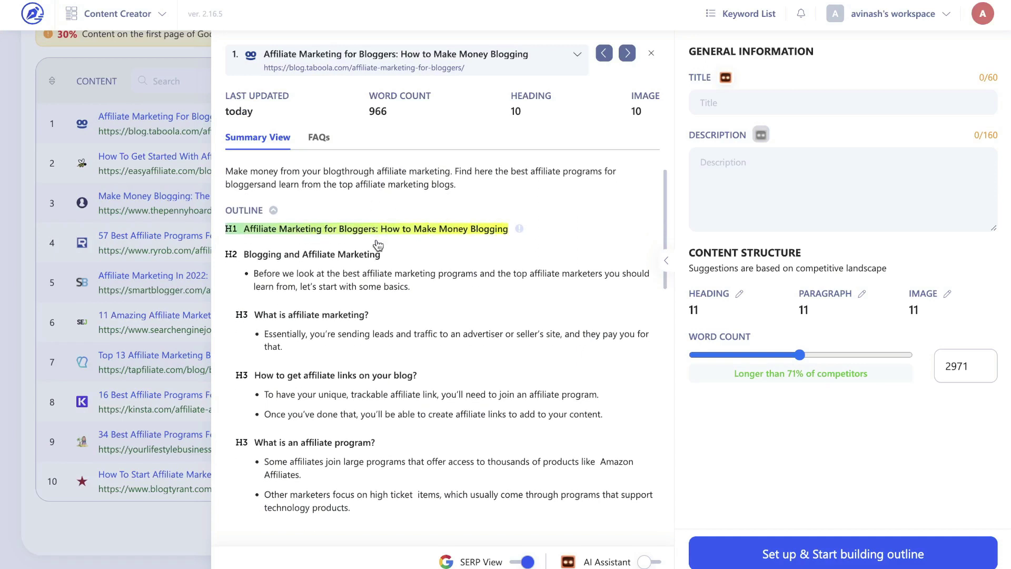
{"action": "scroll", "coordinate": [378, 252], "scroll_direction": "down", "scroll_amount": 1}
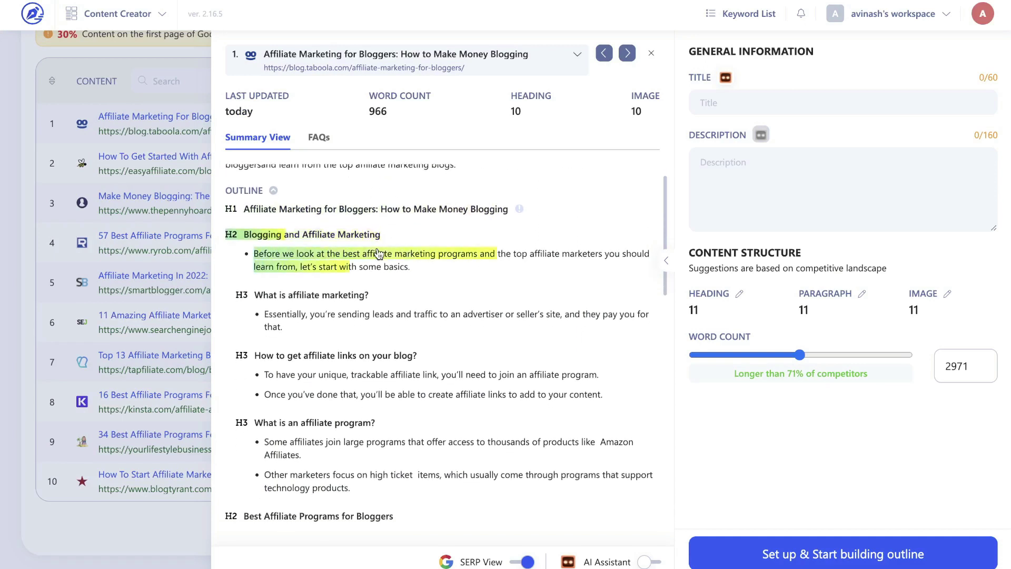
{"action": "scroll", "coordinate": [379, 254], "scroll_direction": "down", "scroll_amount": 1}
{"action": "scroll", "coordinate": [328, 230], "scroll_direction": "down", "scroll_amount": 5}
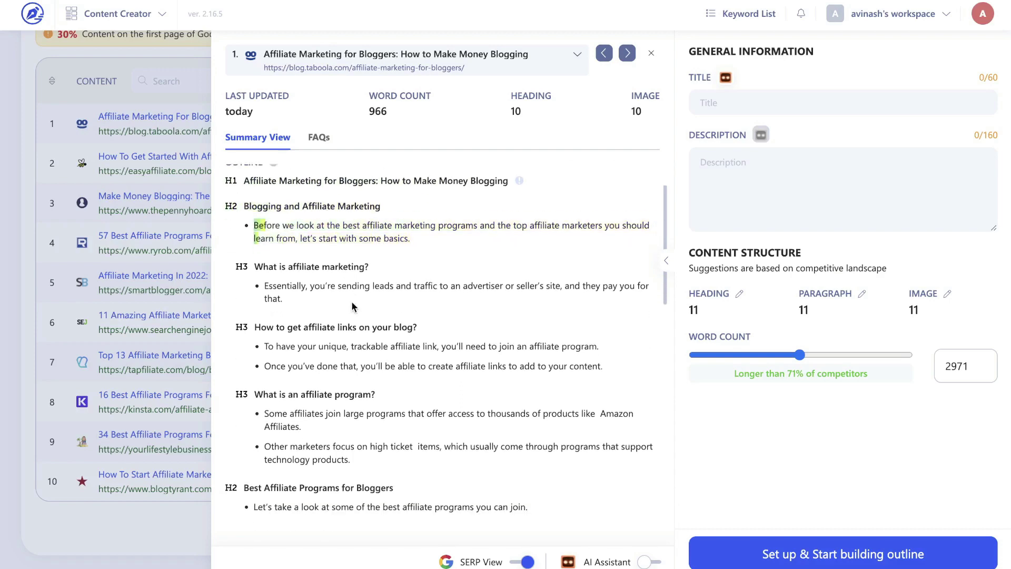
{"action": "scroll", "coordinate": [352, 306], "scroll_direction": "down", "scroll_amount": 5}
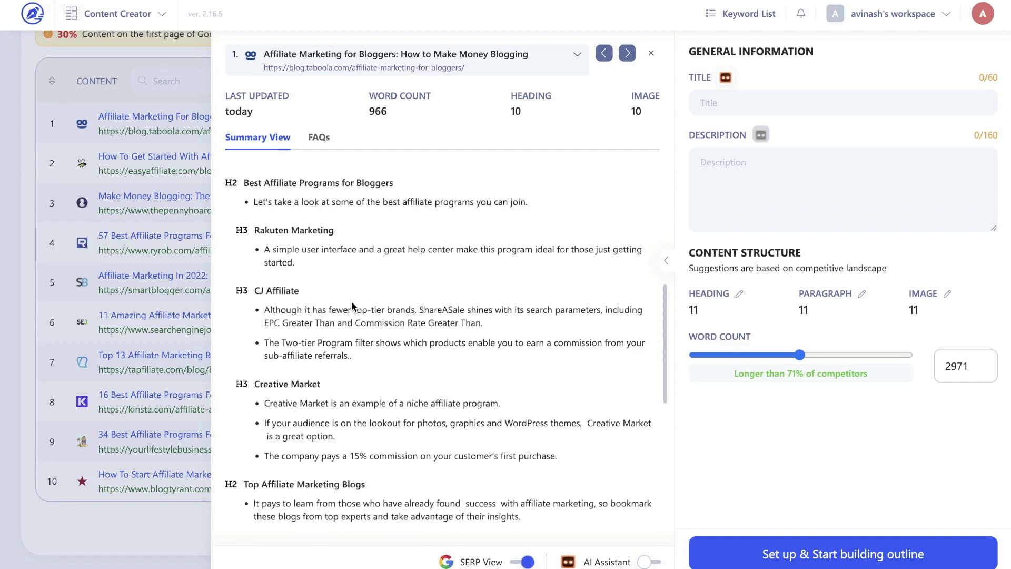
{"action": "scroll", "coordinate": [353, 306], "scroll_direction": "down", "scroll_amount": 6}
{"action": "scroll", "coordinate": [352, 307], "scroll_direction": "down", "scroll_amount": 5}
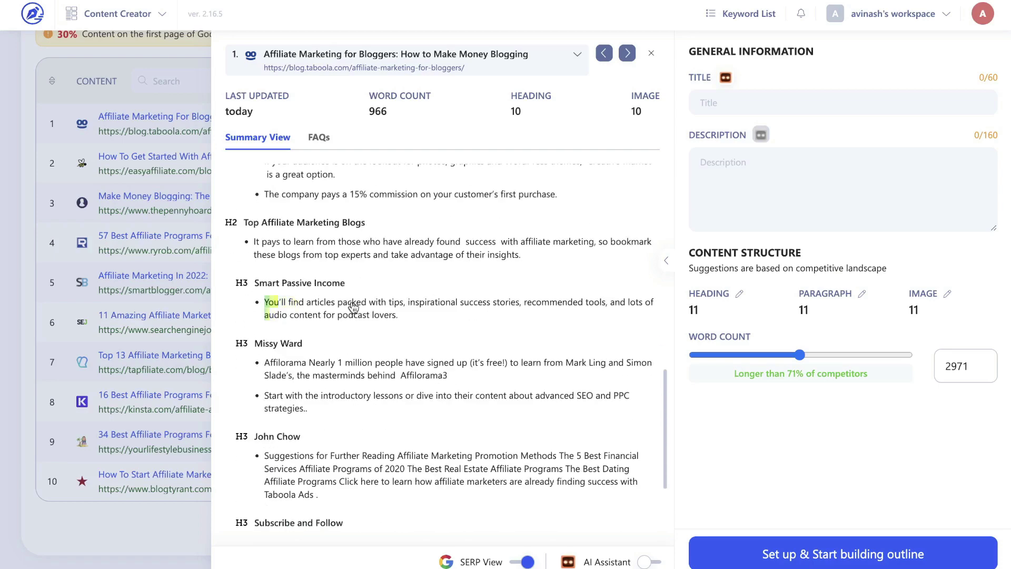
{"action": "scroll", "coordinate": [352, 307], "scroll_direction": "down", "scroll_amount": 5}
{"action": "scroll", "coordinate": [352, 306], "scroll_direction": "up", "scroll_amount": 20}
{"action": "scroll", "coordinate": [352, 306], "scroll_direction": "up", "scroll_amount": 1}
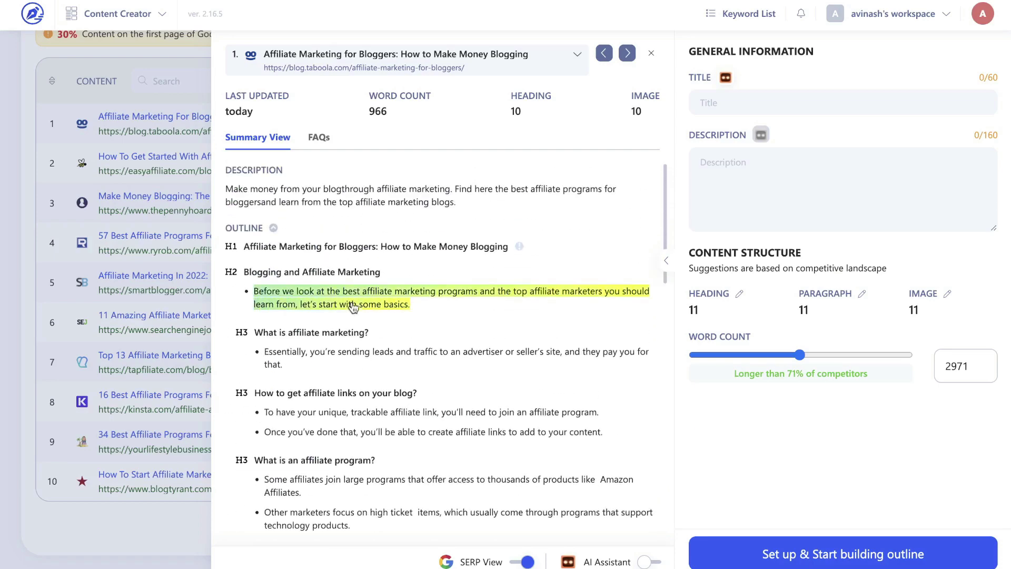
{"action": "scroll", "coordinate": [353, 306], "scroll_direction": "up", "scroll_amount": 3}
{"action": "scroll", "coordinate": [551, 243], "scroll_direction": "down", "scroll_amount": 3}
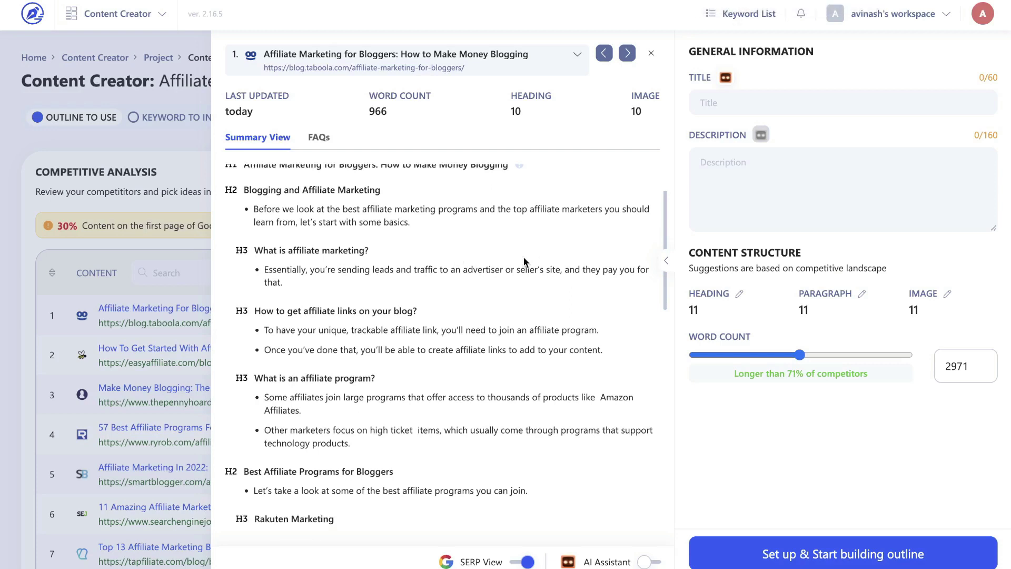
{"action": "scroll", "coordinate": [490, 289], "scroll_direction": "down", "scroll_amount": 3}
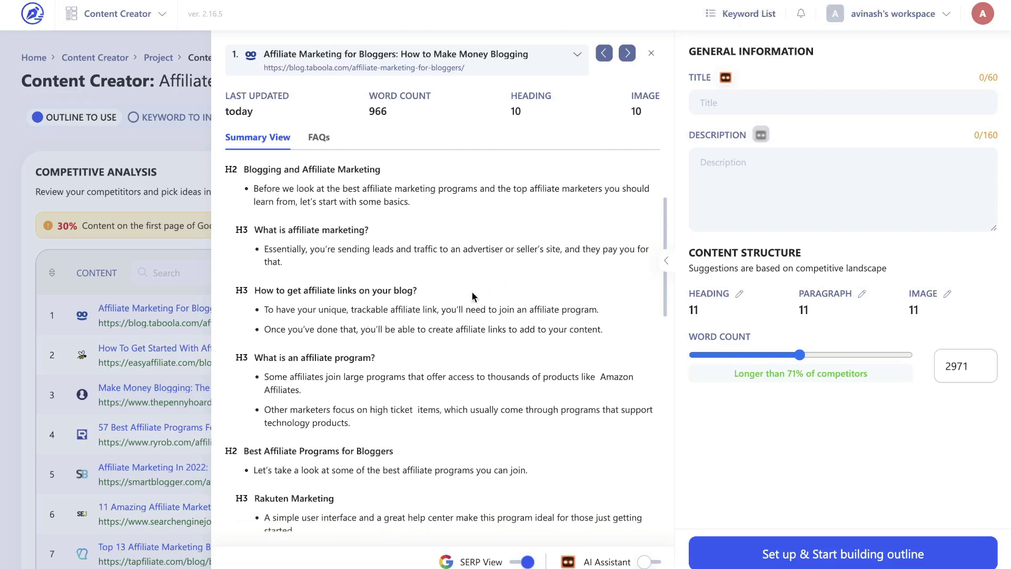
Add the first competitor's H1 and first three subheadings to the outline, plus "Step Two: Set Up as an Affiliate" from the second competitor
{"action": "scroll", "coordinate": [372, 344], "scroll_direction": "up", "scroll_amount": 4}
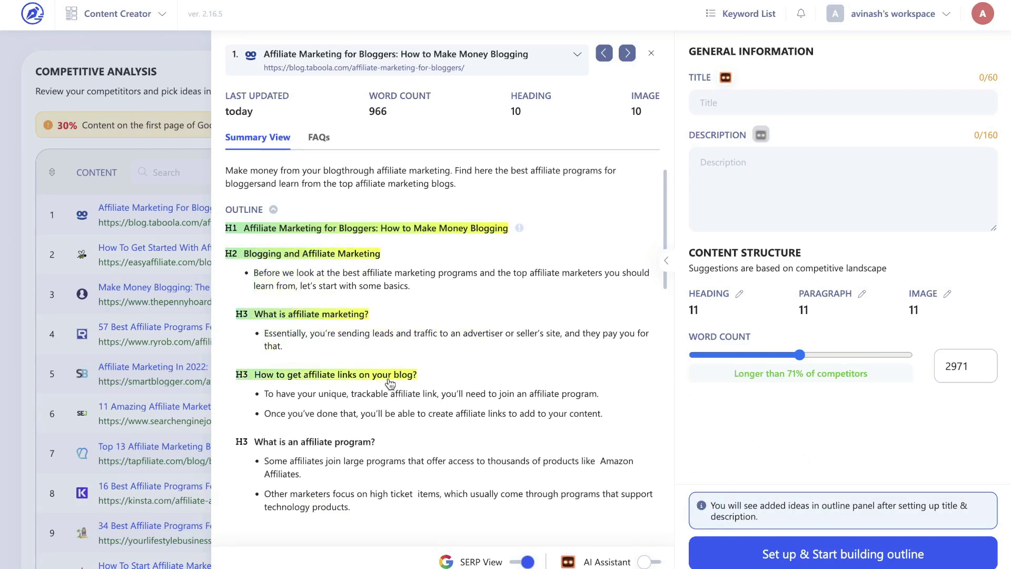
{"action": "scroll", "coordinate": [464, 373], "scroll_direction": "down", "scroll_amount": 1}
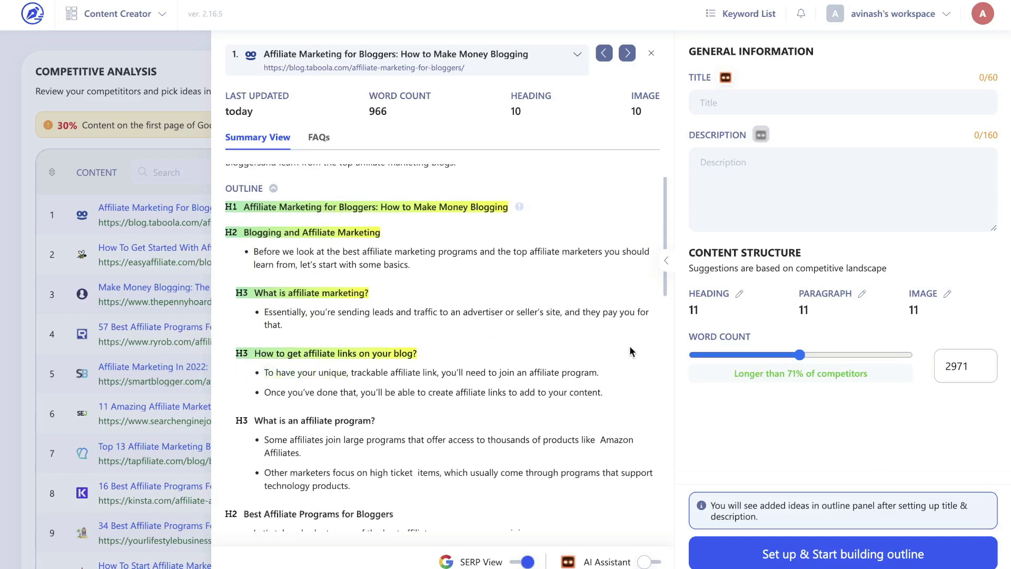
{"action": "scroll", "coordinate": [369, 269], "scroll_direction": "down", "scroll_amount": 1}
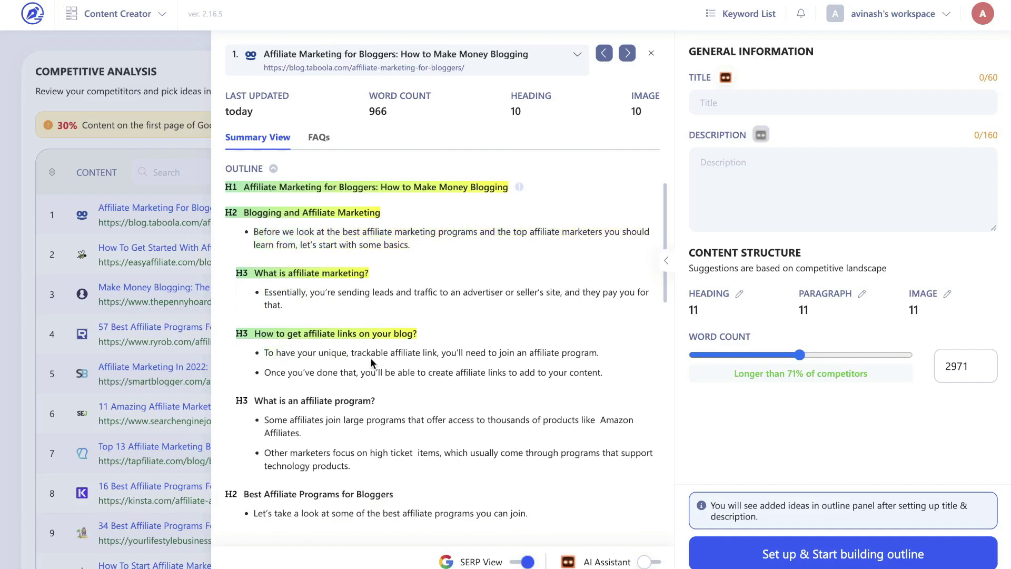
{"action": "key", "text": "Right"}
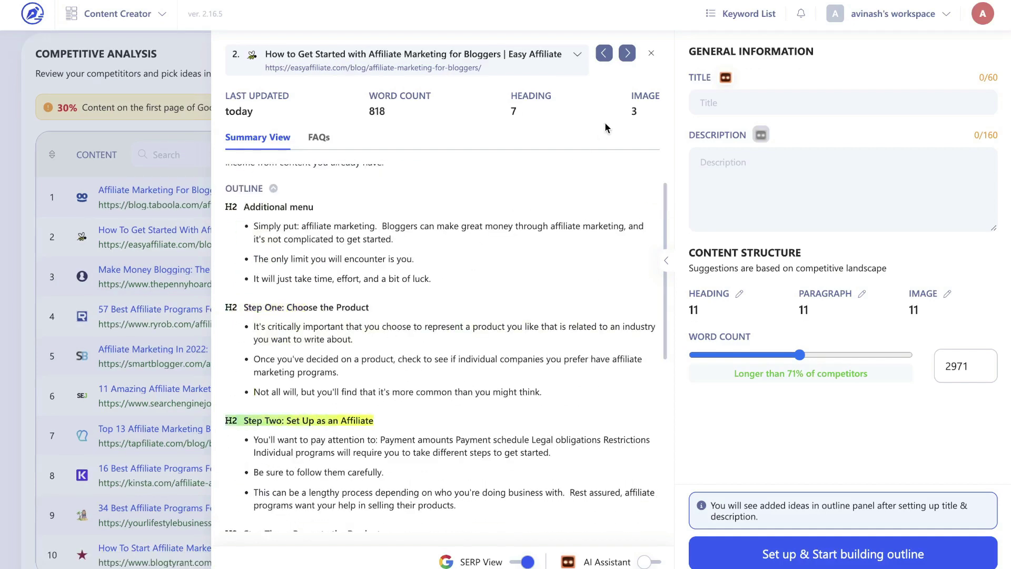
Look over the suggested insights on questions people also ask and save the outline to continue to keyword setup
{"action": "left_click", "coordinate": [651, 53]}
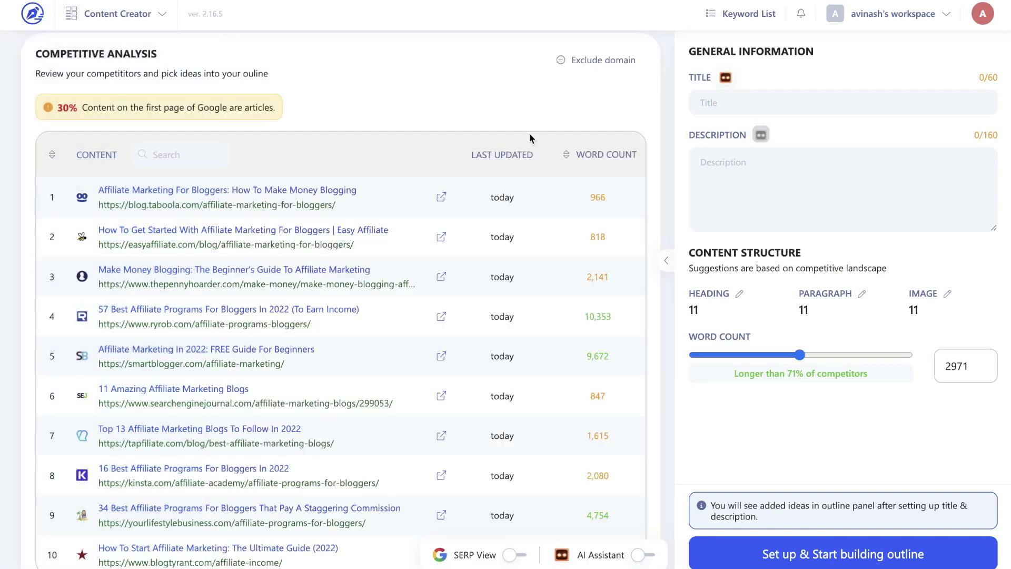
{"action": "scroll", "coordinate": [529, 135], "scroll_direction": "down", "scroll_amount": 10}
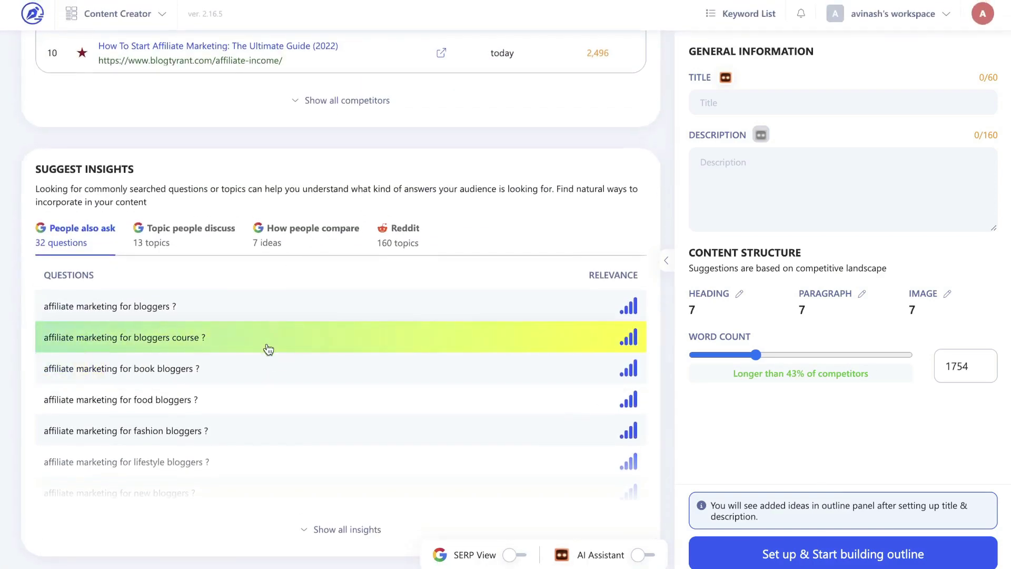
{"action": "left_click", "coordinate": [180, 237]}
{"action": "left_click", "coordinate": [73, 242]}
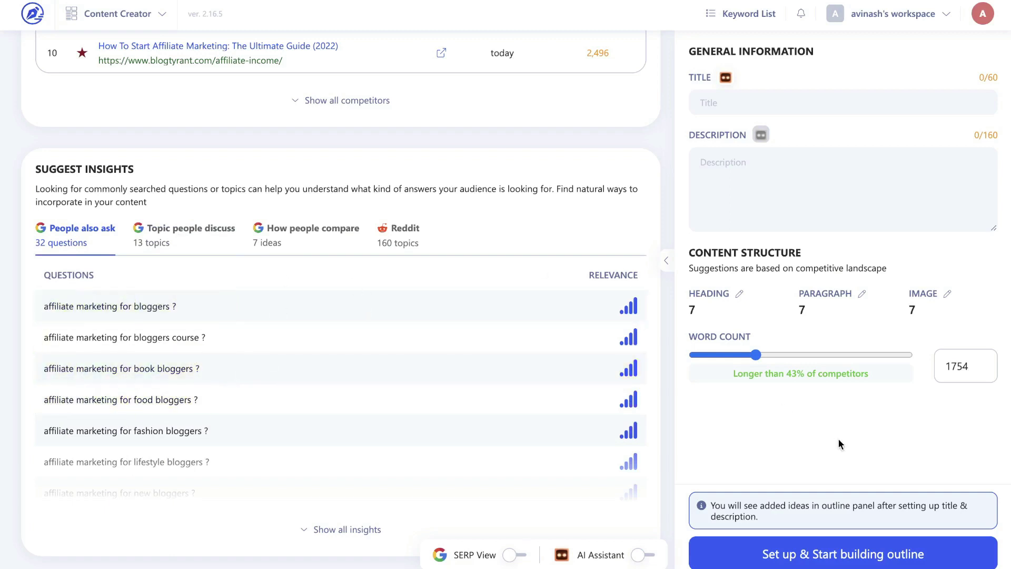
{"action": "left_click", "coordinate": [836, 555]}
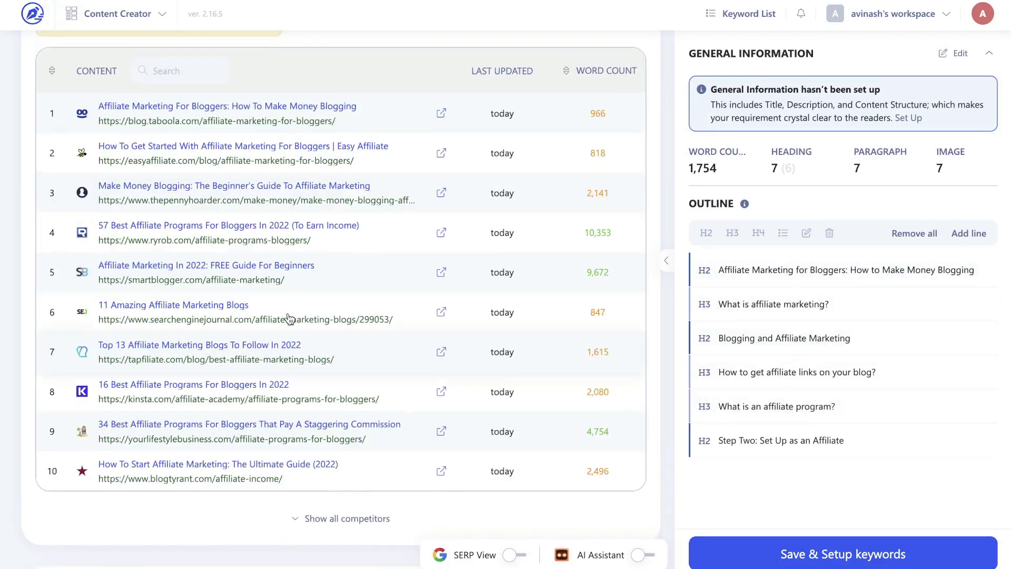
{"action": "left_click", "coordinate": [843, 552]}
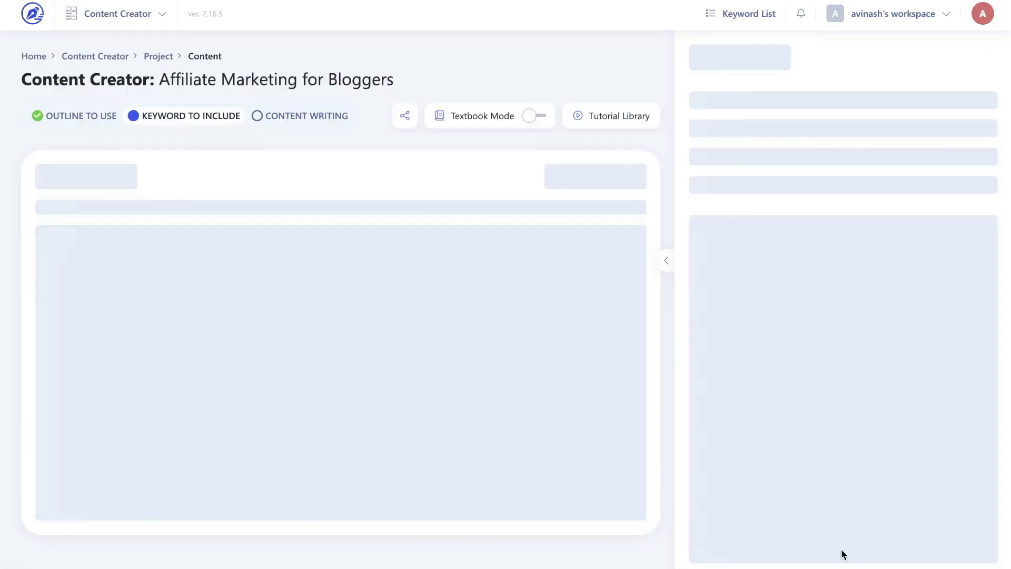
Look through the competitors' keywords and examine how "affiliate product" is used in competing headings and paragraphs
{"action": "scroll", "coordinate": [474, 200], "scroll_direction": "up", "scroll_amount": 1}
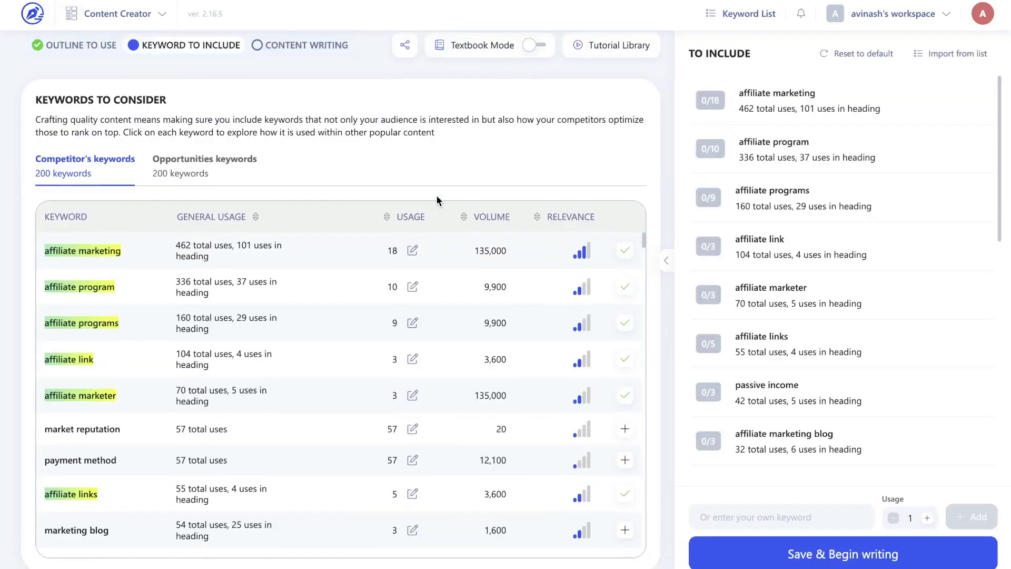
{"action": "scroll", "coordinate": [437, 200], "scroll_direction": "up", "scroll_amount": 1}
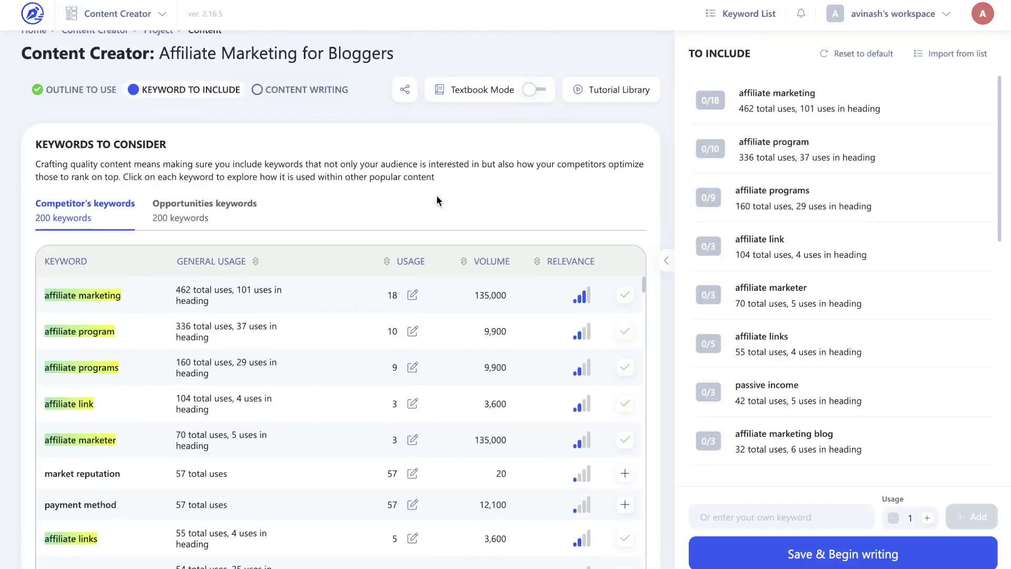
{"action": "scroll", "coordinate": [437, 201], "scroll_direction": "down", "scroll_amount": 1}
{"action": "scroll", "coordinate": [438, 200], "scroll_direction": "down", "scroll_amount": 1}
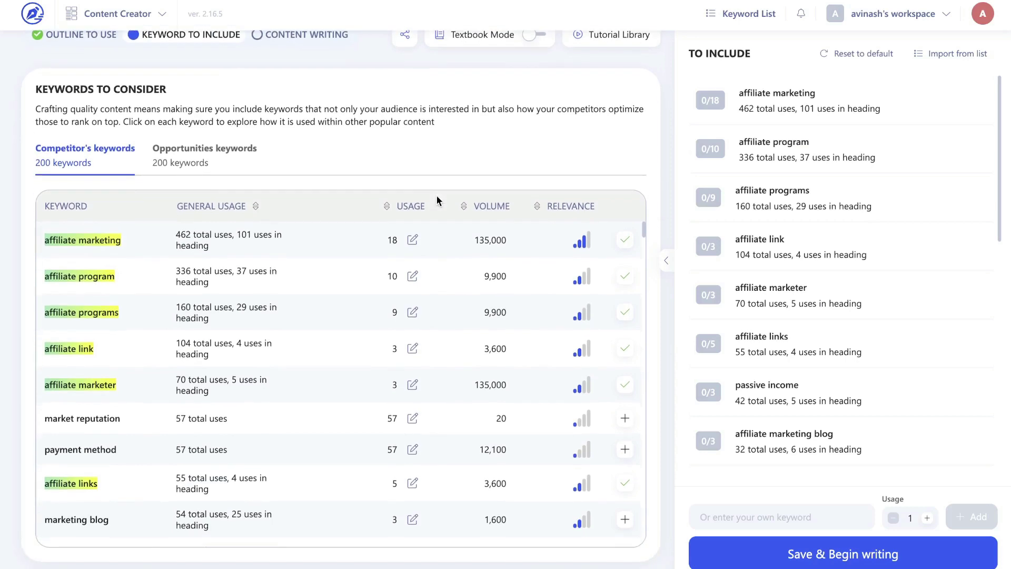
{"action": "scroll", "coordinate": [120, 344], "scroll_direction": "down", "scroll_amount": 1}
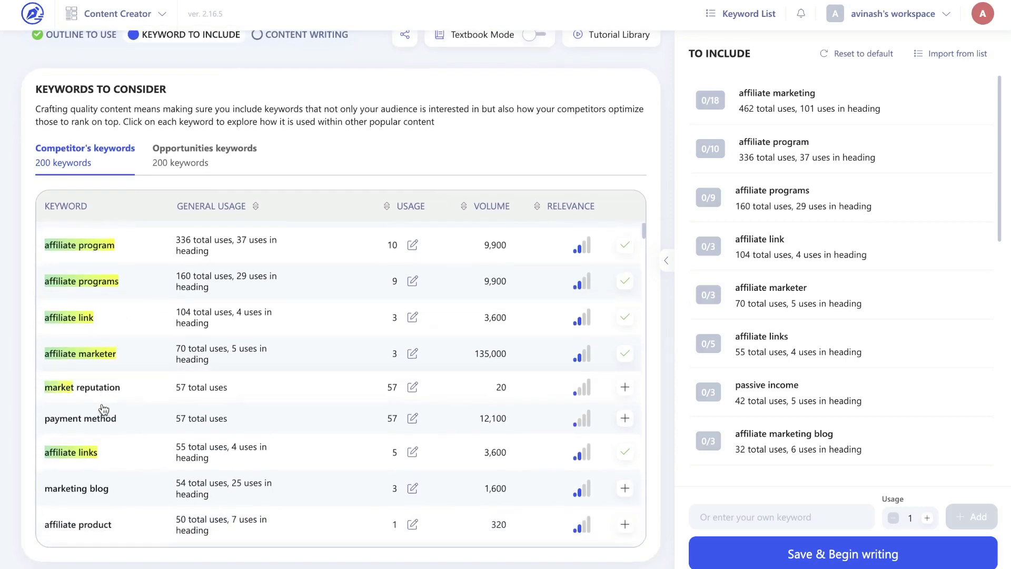
{"action": "scroll", "coordinate": [100, 416], "scroll_direction": "down", "scroll_amount": 3}
{"action": "left_click", "coordinate": [104, 433]}
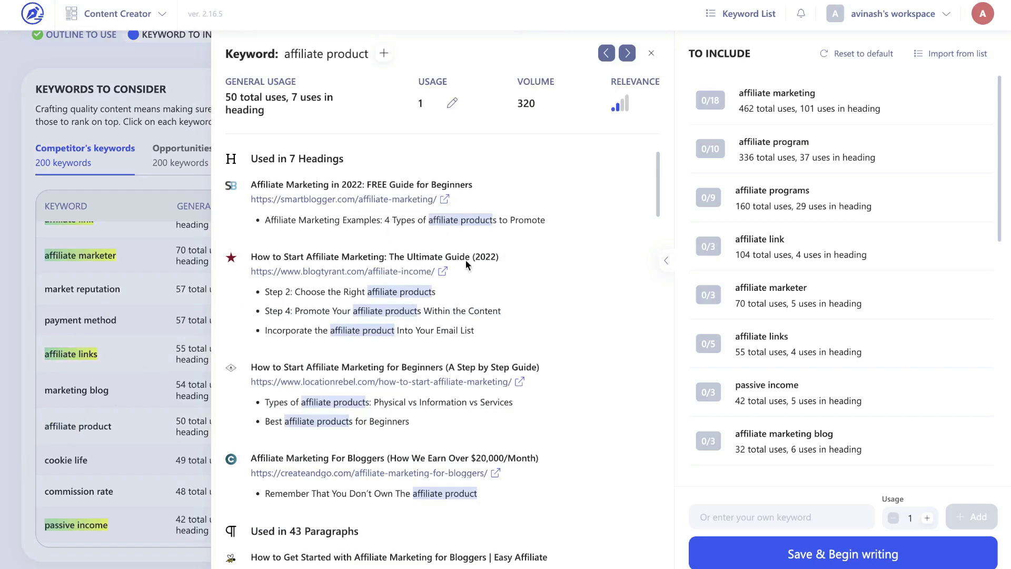
{"action": "scroll", "coordinate": [524, 285], "scroll_direction": "down", "scroll_amount": 5}
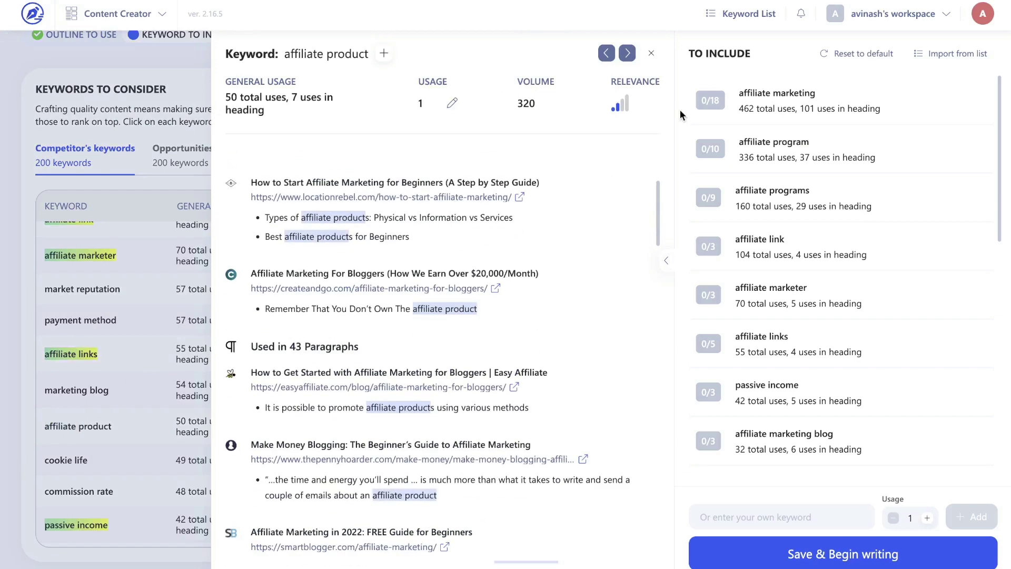
Add the competitor keyword "market reputation" to the keywords to include and close its details
{"action": "left_click", "coordinate": [628, 53]}
{"action": "left_click", "coordinate": [396, 53]}
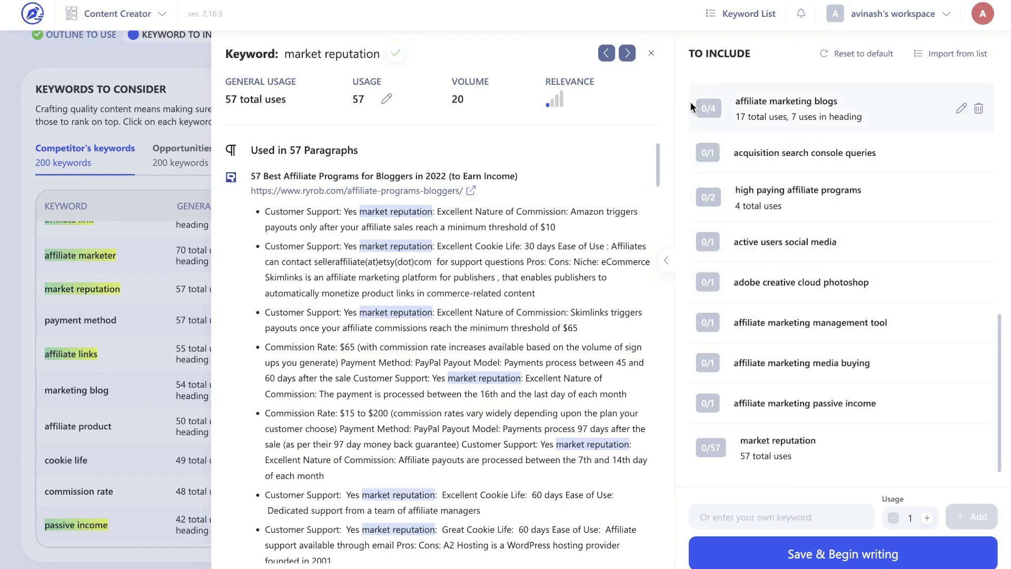
{"action": "left_click", "coordinate": [653, 53]}
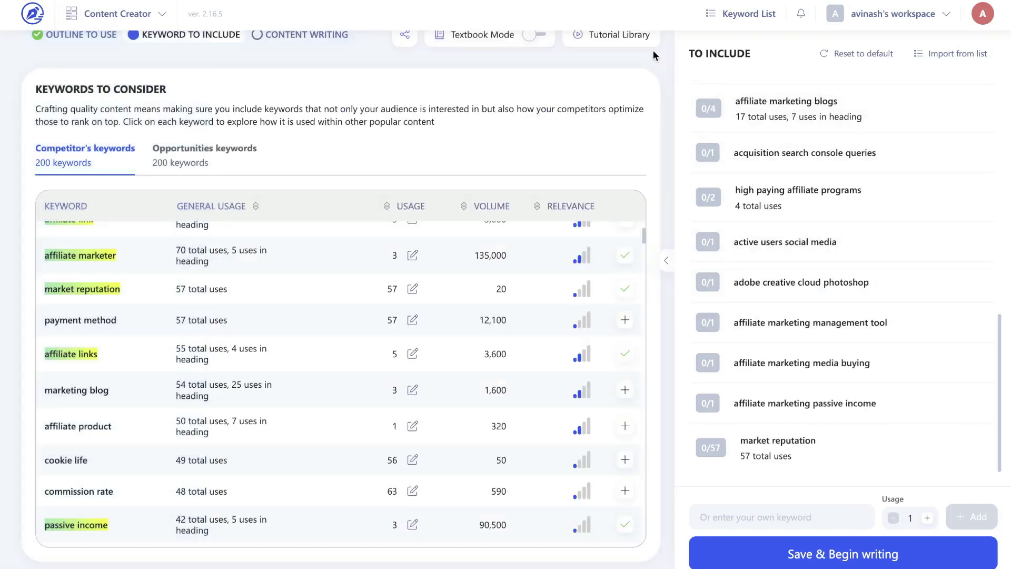
Review the opportunities keywords alongside the competitors' keywords and save the keyword selection to begin writing
{"action": "left_click", "coordinate": [241, 156]}
{"action": "scroll", "coordinate": [202, 265], "scroll_direction": "up", "scroll_amount": 3}
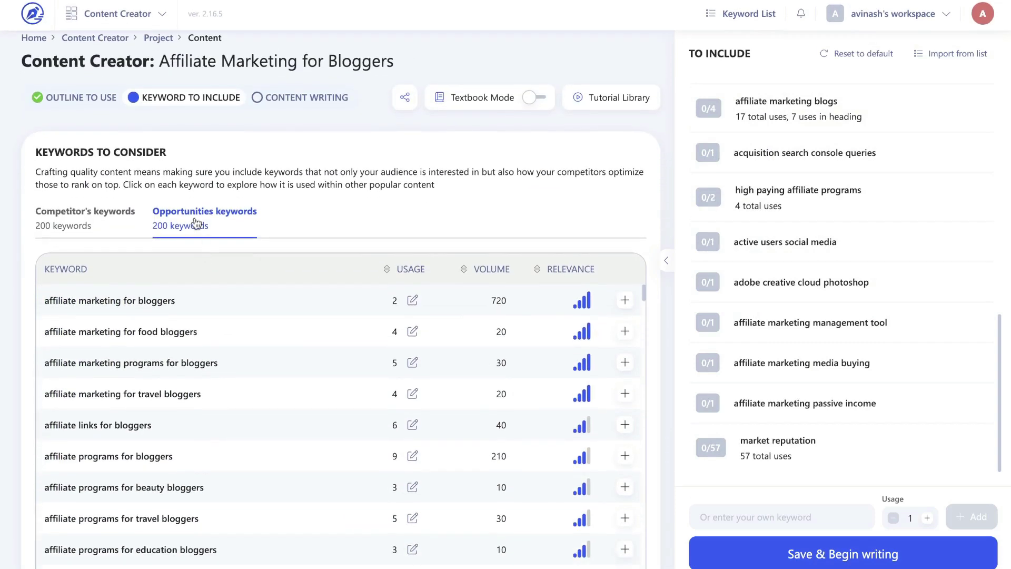
{"action": "scroll", "coordinate": [201, 277], "scroll_direction": "down", "scroll_amount": 1}
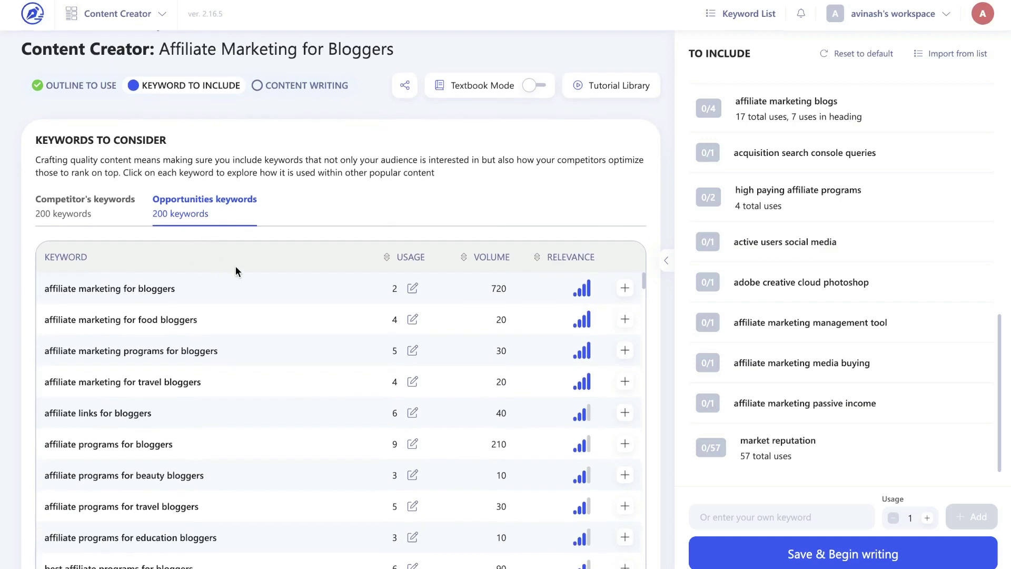
{"action": "scroll", "coordinate": [235, 267], "scroll_direction": "down", "scroll_amount": 1}
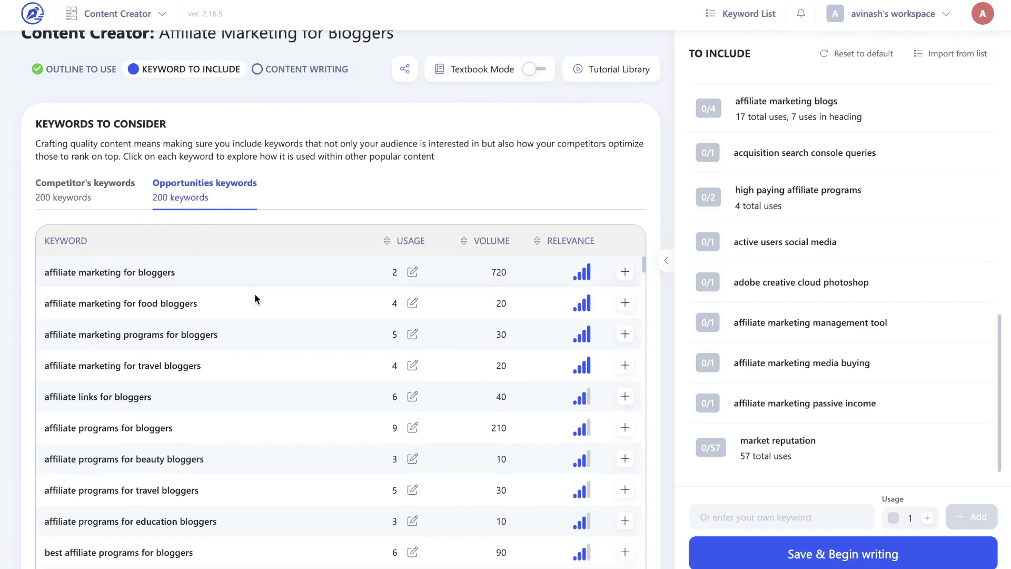
{"action": "scroll", "coordinate": [231, 310], "scroll_direction": "down", "scroll_amount": 1}
{"action": "scroll", "coordinate": [231, 311], "scroll_direction": "up", "scroll_amount": 1}
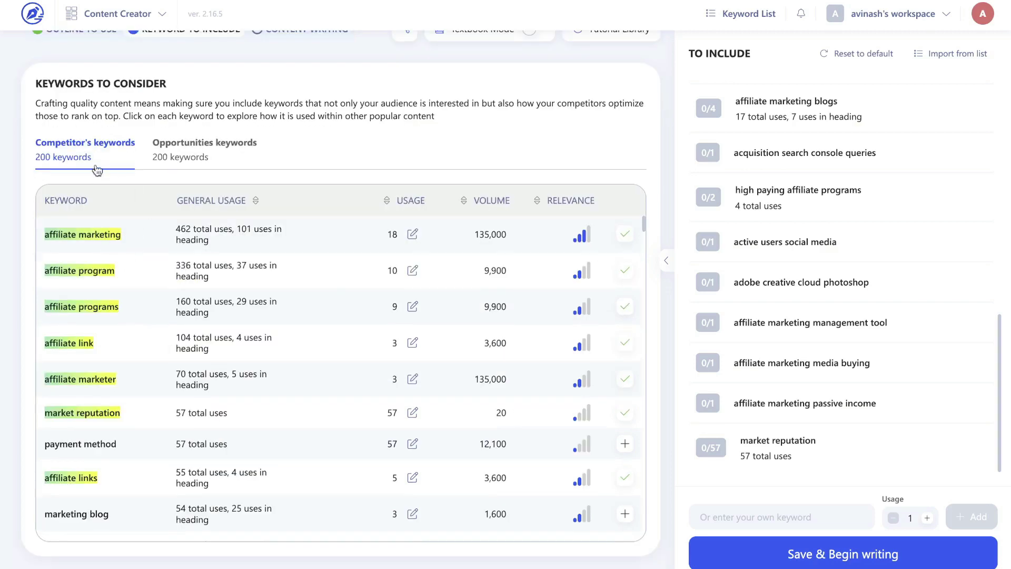
{"action": "left_click", "coordinate": [191, 150]}
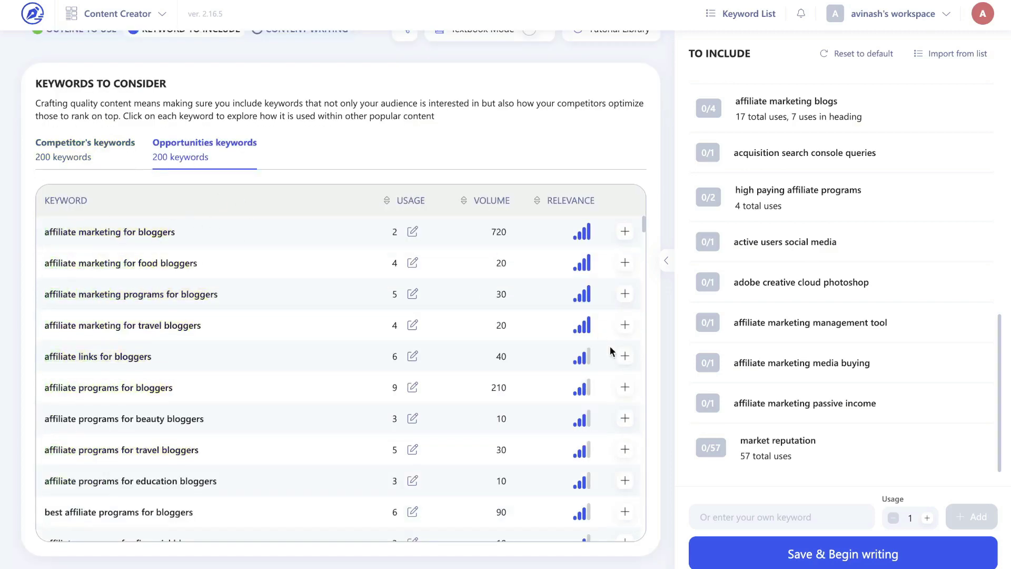
{"action": "left_click", "coordinate": [798, 550]}
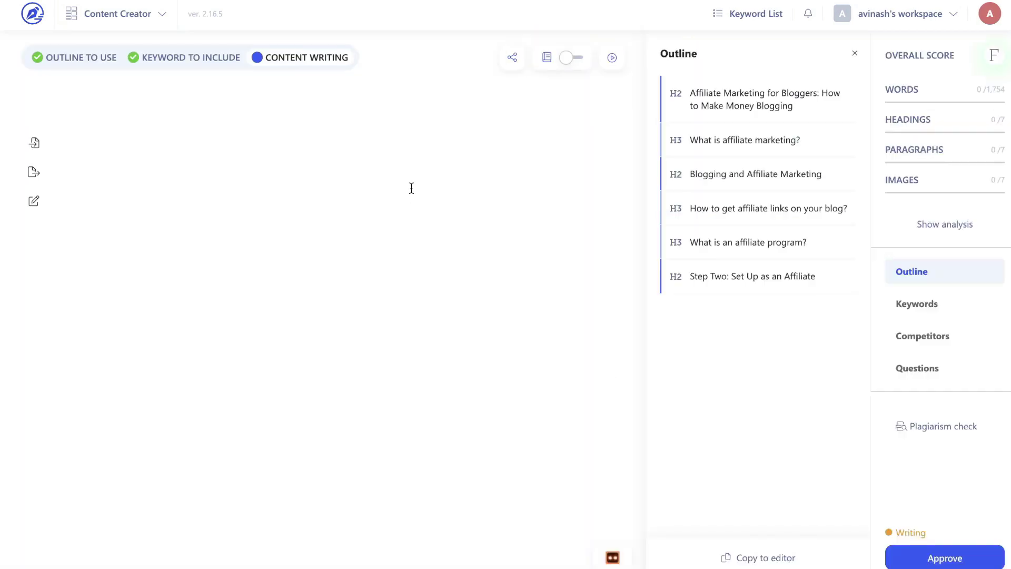
Copy the entire article from the WordHero editor into the WriterZen content editor and approve it
{"action": "left_click", "coordinate": [411, 188]}
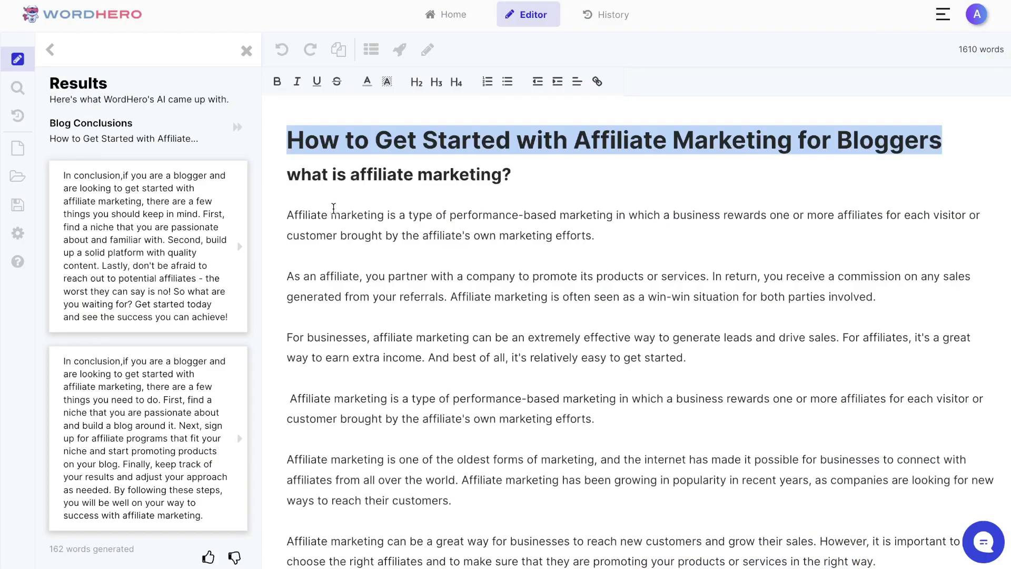
{"action": "left_click", "coordinate": [296, 181]}
{"action": "key", "text": "ctrl+a"}
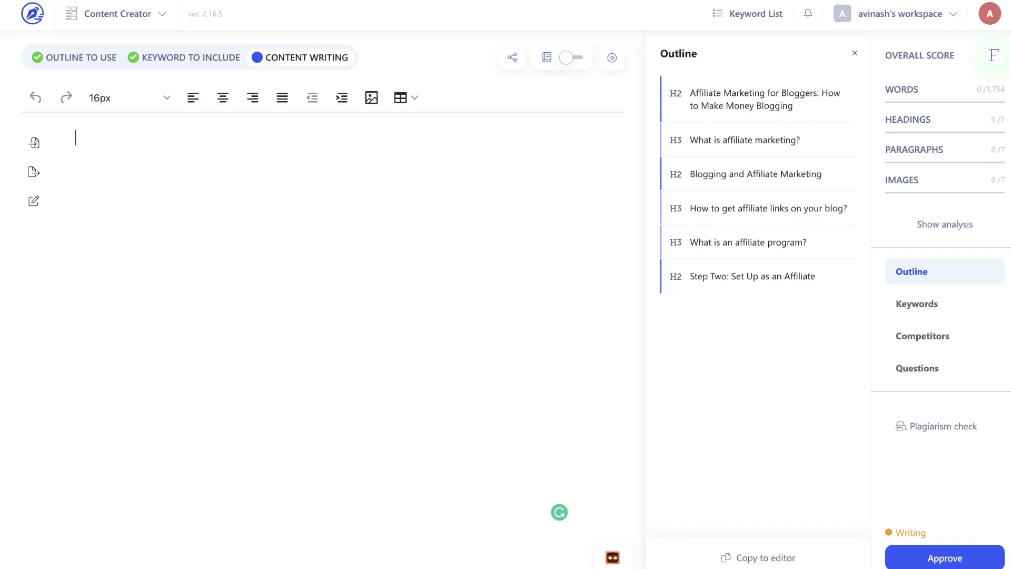
{"action": "key", "text": "ctrl+v"}
{"action": "scroll", "coordinate": [446, 226], "scroll_direction": "up", "scroll_amount": 15}
{"action": "scroll", "coordinate": [446, 227], "scroll_direction": "up", "scroll_amount": 20}
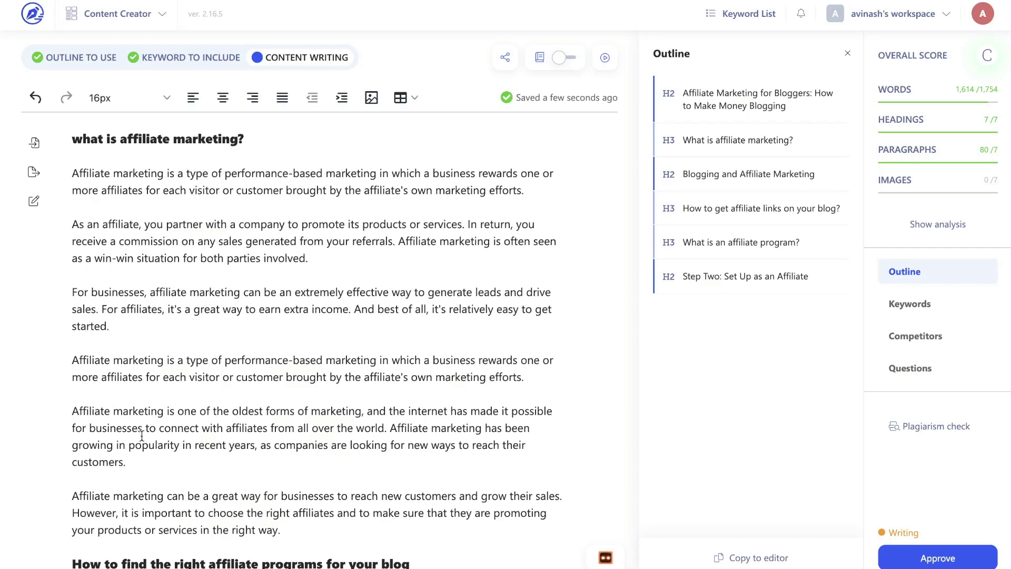
{"action": "left_click", "coordinate": [937, 558]}
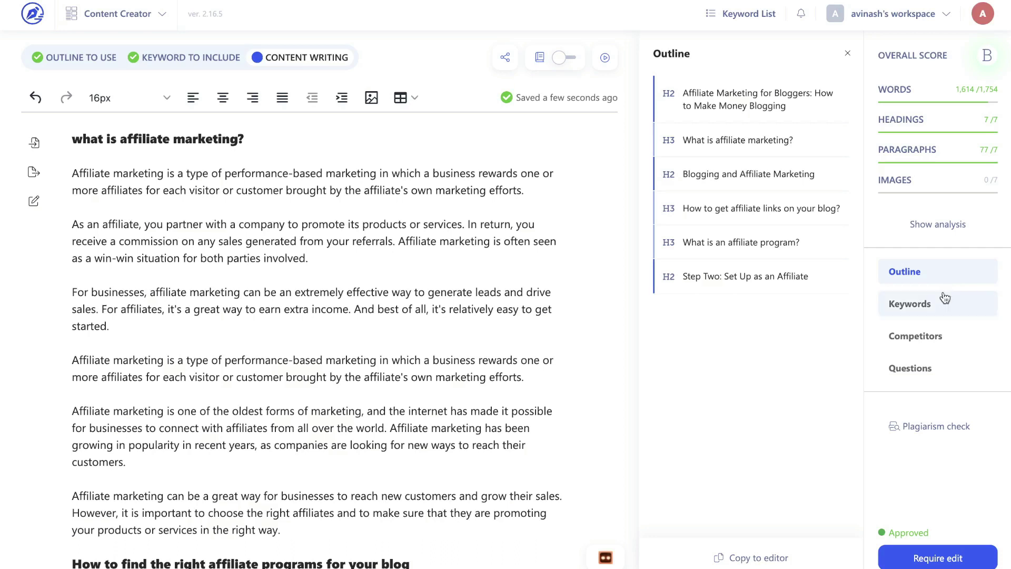
Examine how often each target keyword is used in the article compared with its recommended usage
{"action": "left_click", "coordinate": [944, 299]}
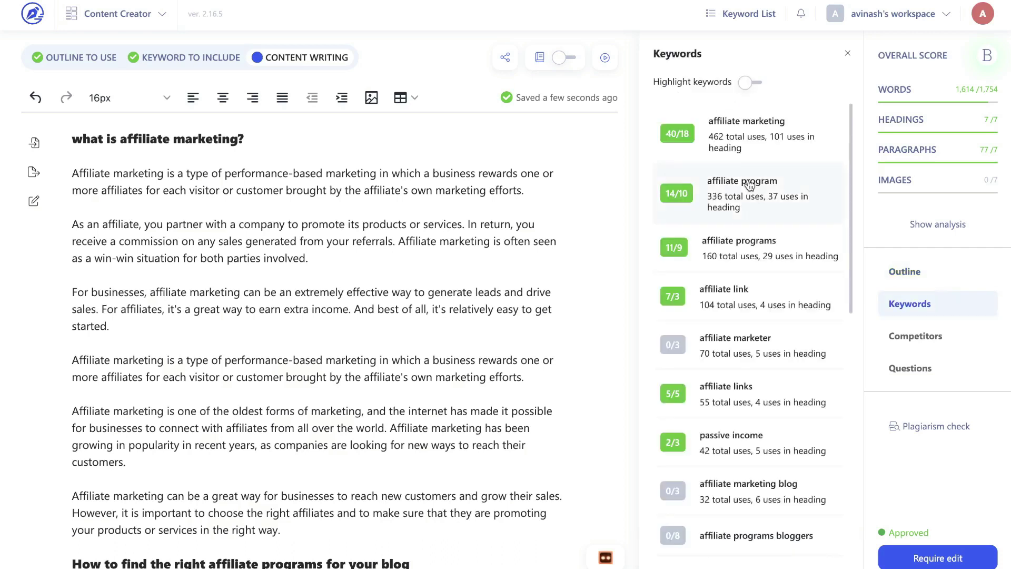
{"action": "scroll", "coordinate": [749, 185], "scroll_direction": "down", "scroll_amount": 1}
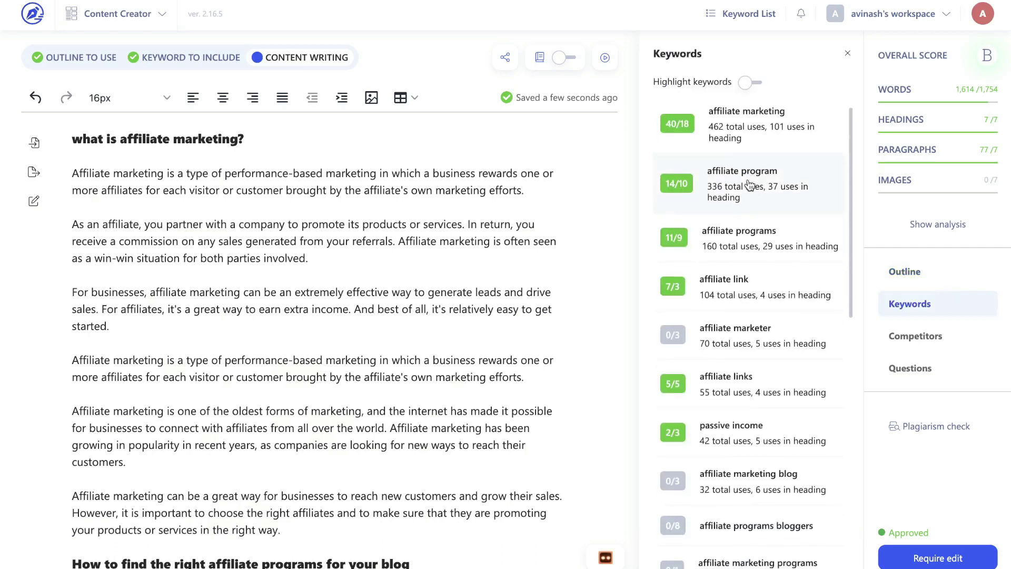
{"action": "scroll", "coordinate": [750, 184], "scroll_direction": "down", "scroll_amount": 3}
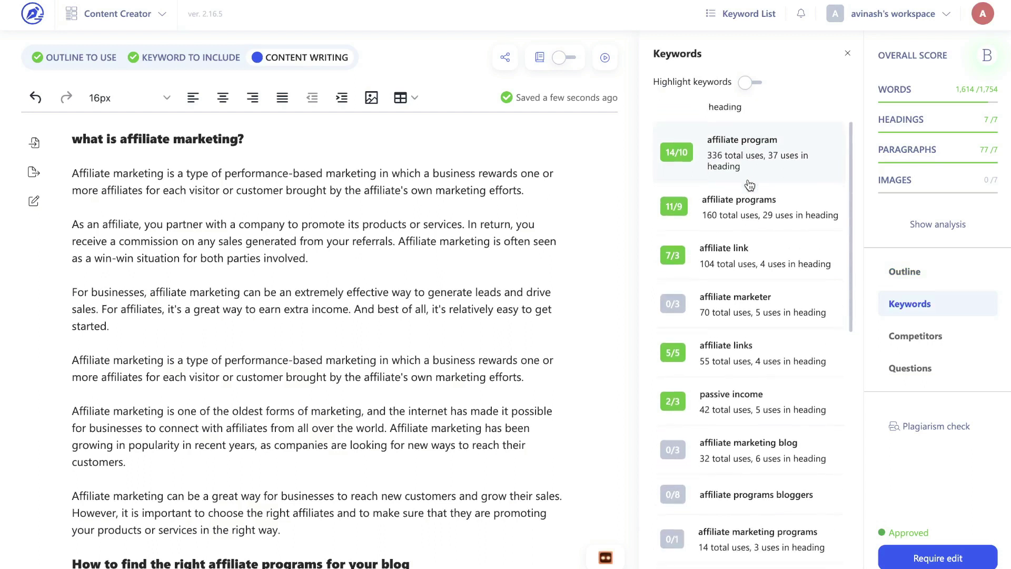
{"action": "scroll", "coordinate": [716, 184], "scroll_direction": "up", "scroll_amount": 4}
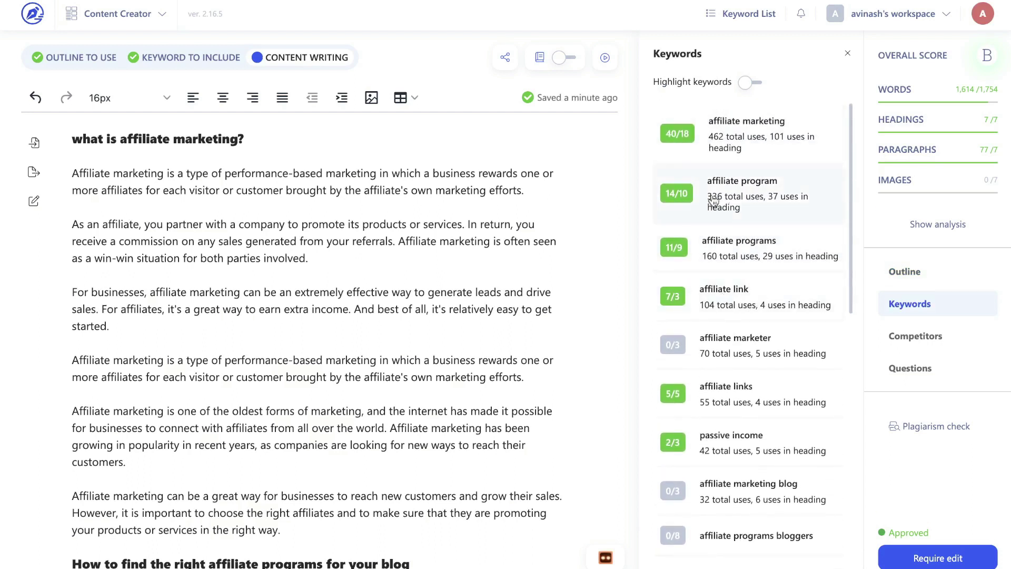
{"action": "scroll", "coordinate": [716, 260], "scroll_direction": "down", "scroll_amount": 1}
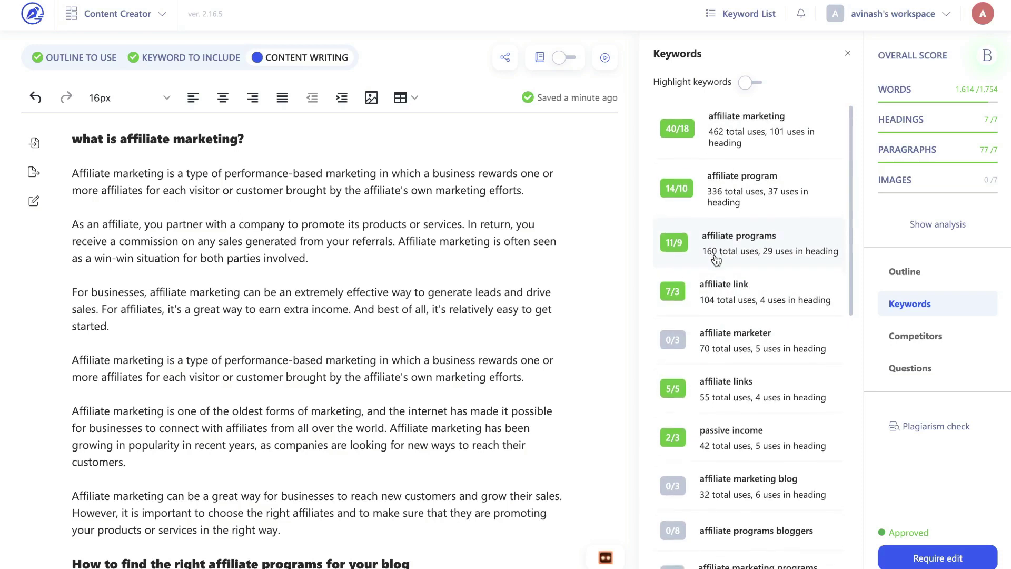
{"action": "scroll", "coordinate": [716, 259], "scroll_direction": "down", "scroll_amount": 1}
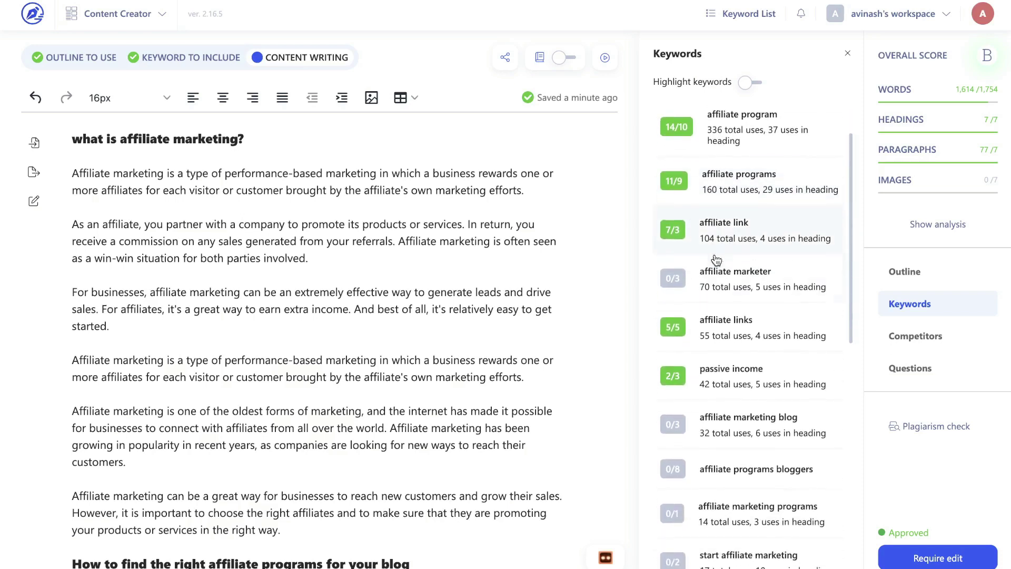
{"action": "scroll", "coordinate": [716, 260], "scroll_direction": "down", "scroll_amount": 2}
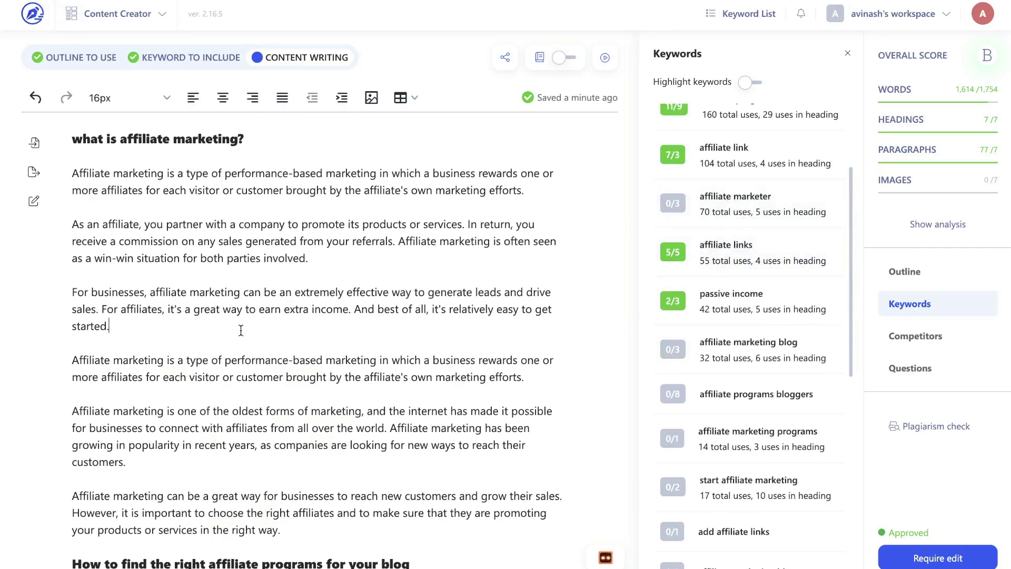
{"action": "scroll", "coordinate": [241, 330], "scroll_direction": "down", "scroll_amount": 1}
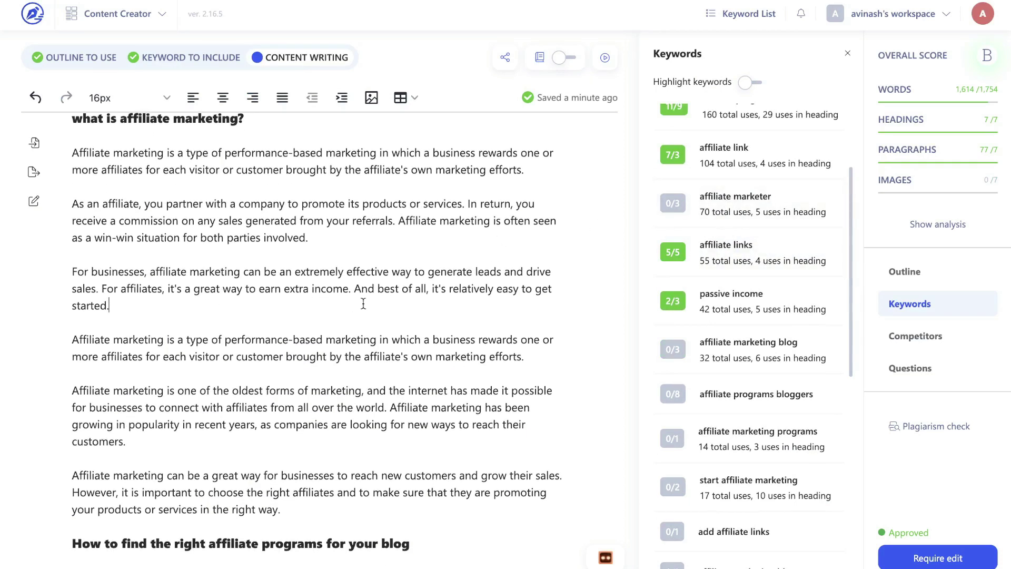
{"action": "scroll", "coordinate": [369, 311], "scroll_direction": "down", "scroll_amount": 1}
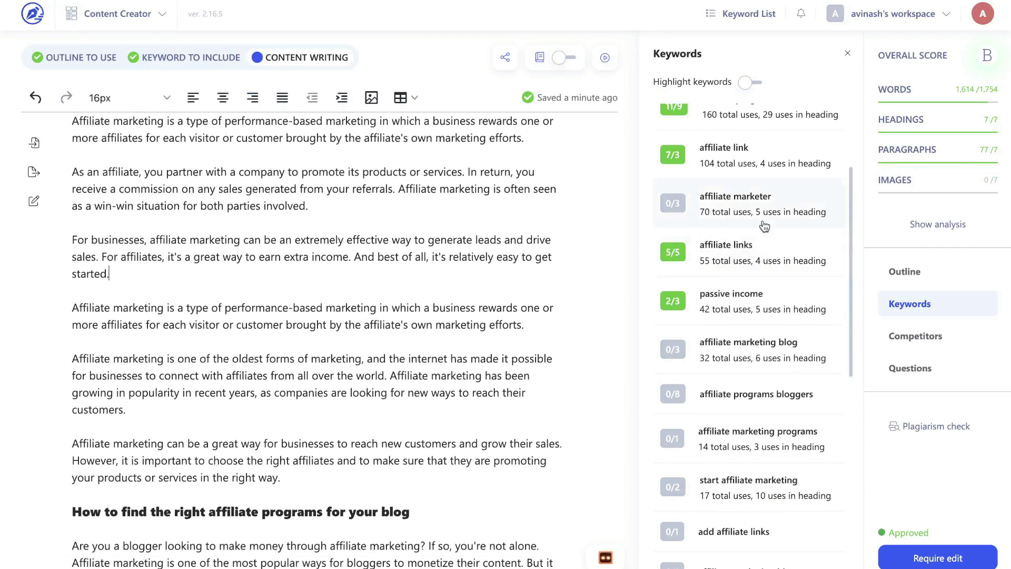
Insert the underused keyword "affiliate marketer" after "new ways to reach their customers." in the first section
{"action": "left_click", "coordinate": [125, 410]}
{"action": "left_click", "coordinate": [724, 250]}
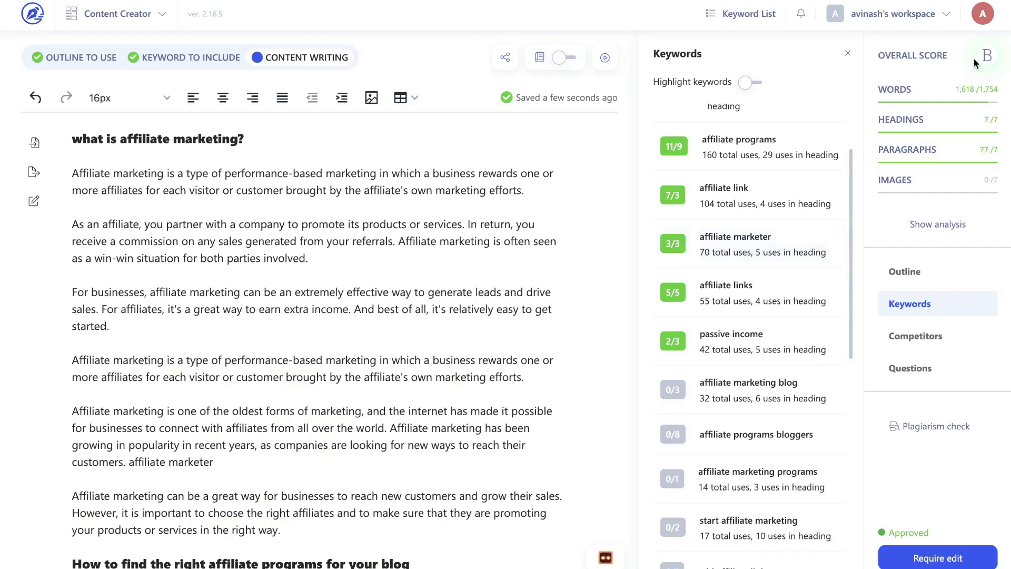
Look through the ranked competitor articles and the questions people also ask beside the editor
{"action": "left_click", "coordinate": [909, 335]}
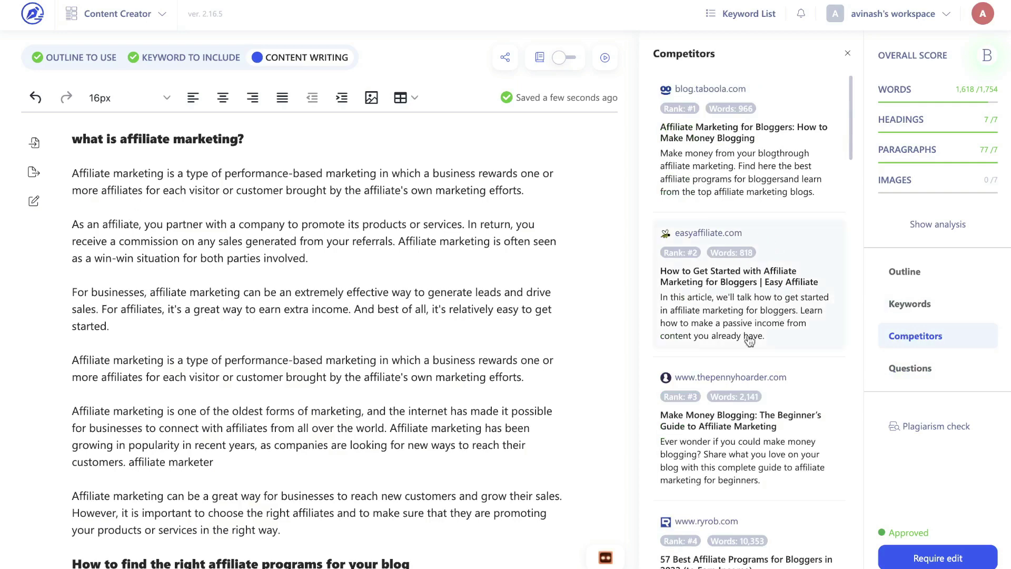
{"action": "scroll", "coordinate": [769, 297], "scroll_direction": "down", "scroll_amount": 1}
{"action": "scroll", "coordinate": [770, 298], "scroll_direction": "down", "scroll_amount": 3}
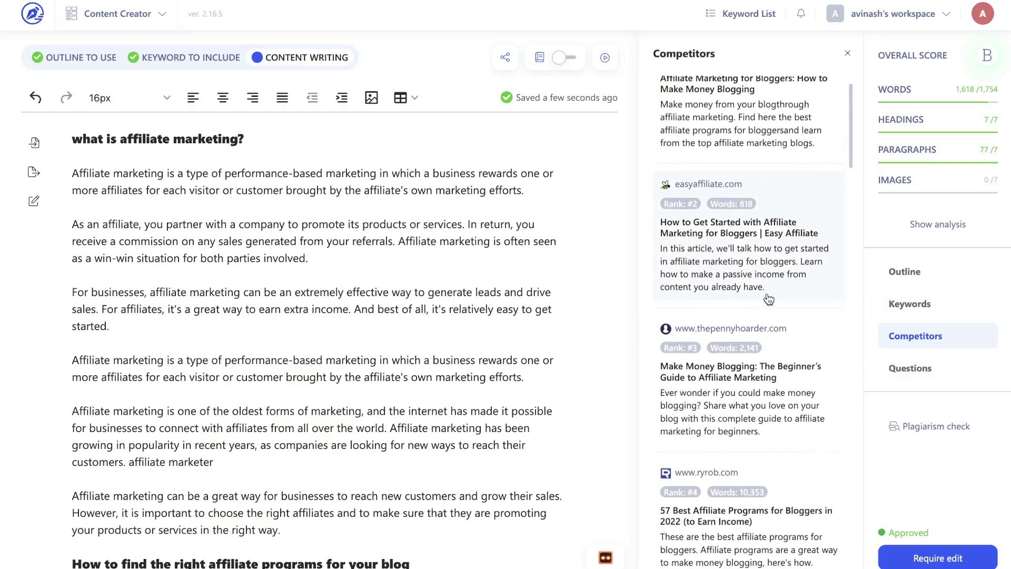
{"action": "left_click", "coordinate": [907, 369]}
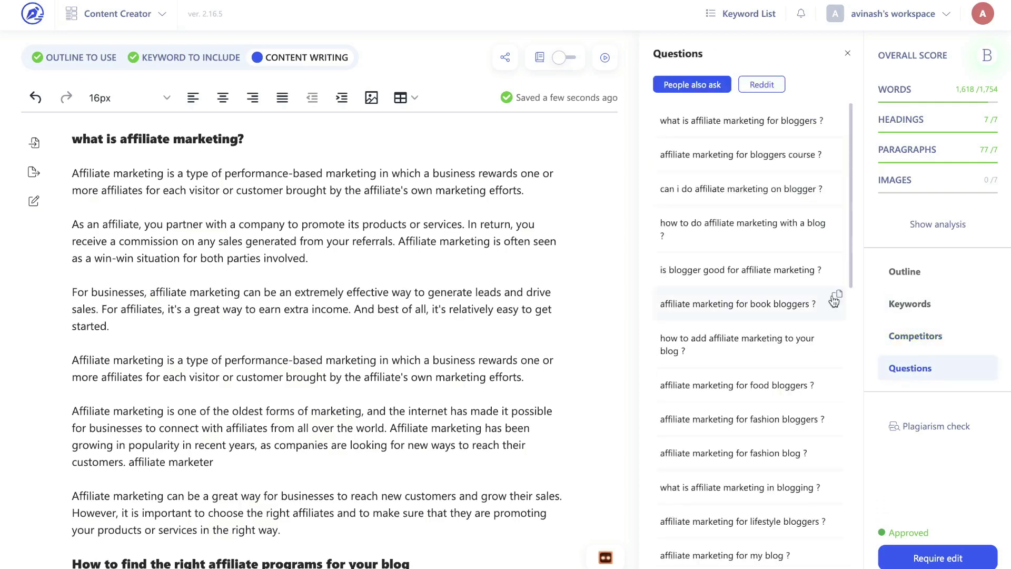
Delete surplus blank lines above the list point "5. Build trust with your audience." near the end of the article
{"action": "scroll", "coordinate": [297, 328], "scroll_direction": "down", "scroll_amount": 10}
{"action": "scroll", "coordinate": [297, 328], "scroll_direction": "down", "scroll_amount": 2}
{"action": "left_click", "coordinate": [253, 409]}
{"action": "key", "text": "BackSpace"}
{"action": "key", "text": "BackSpace"}
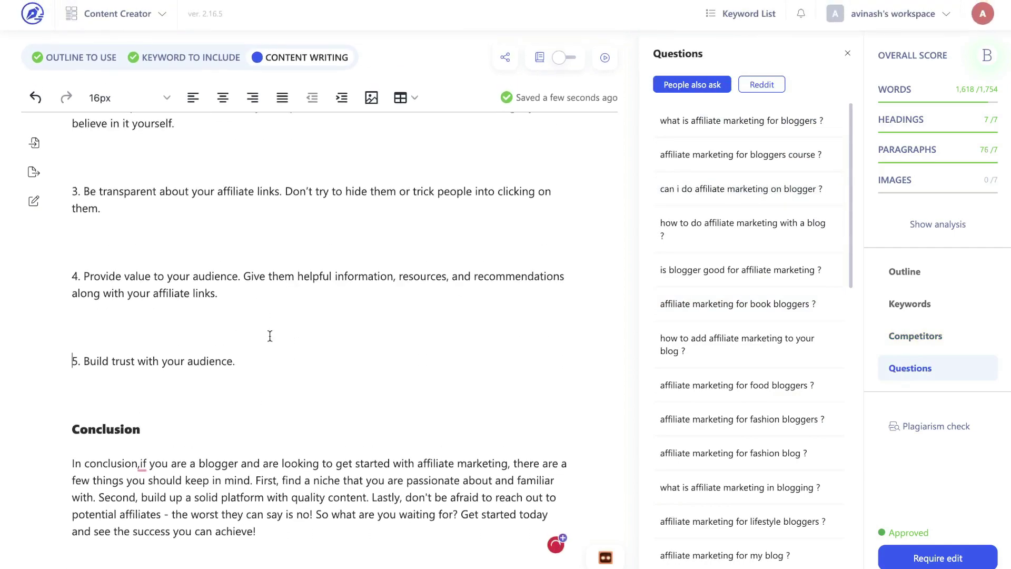